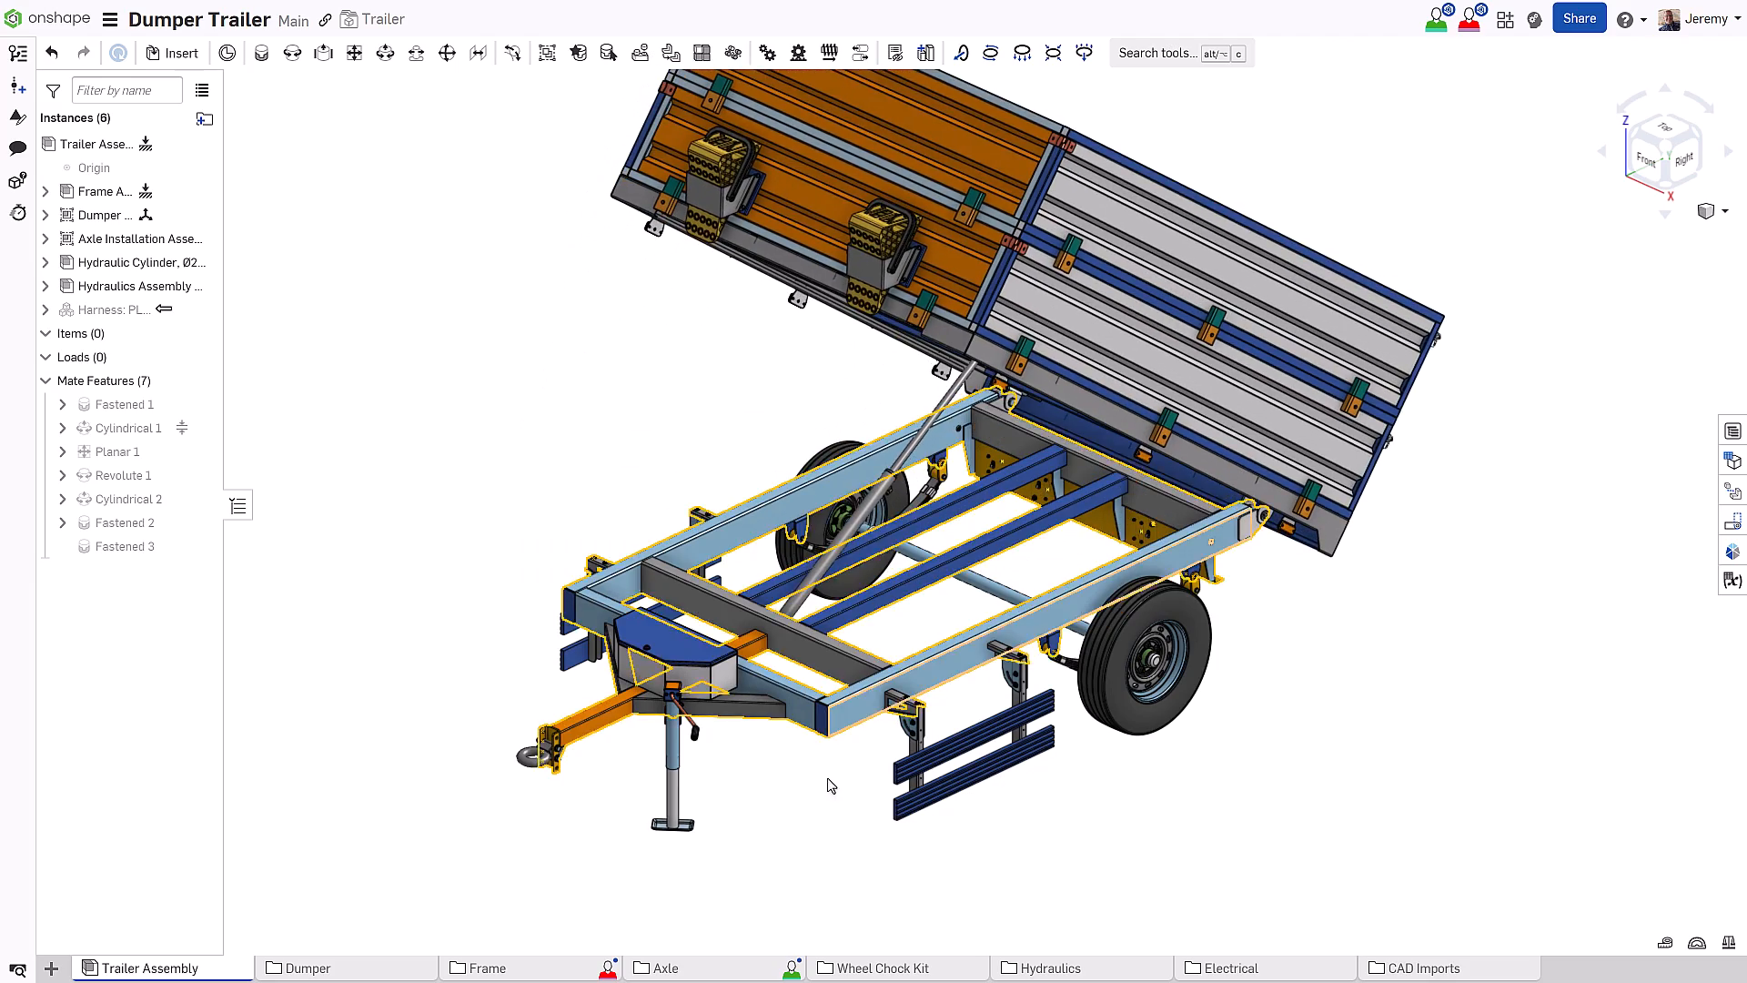
Orbit the trailer, then review the default release workflow in Release management settings
{"action": "right_click_drag", "start_coordinate": [827, 823], "coordinate": [957, 845]}
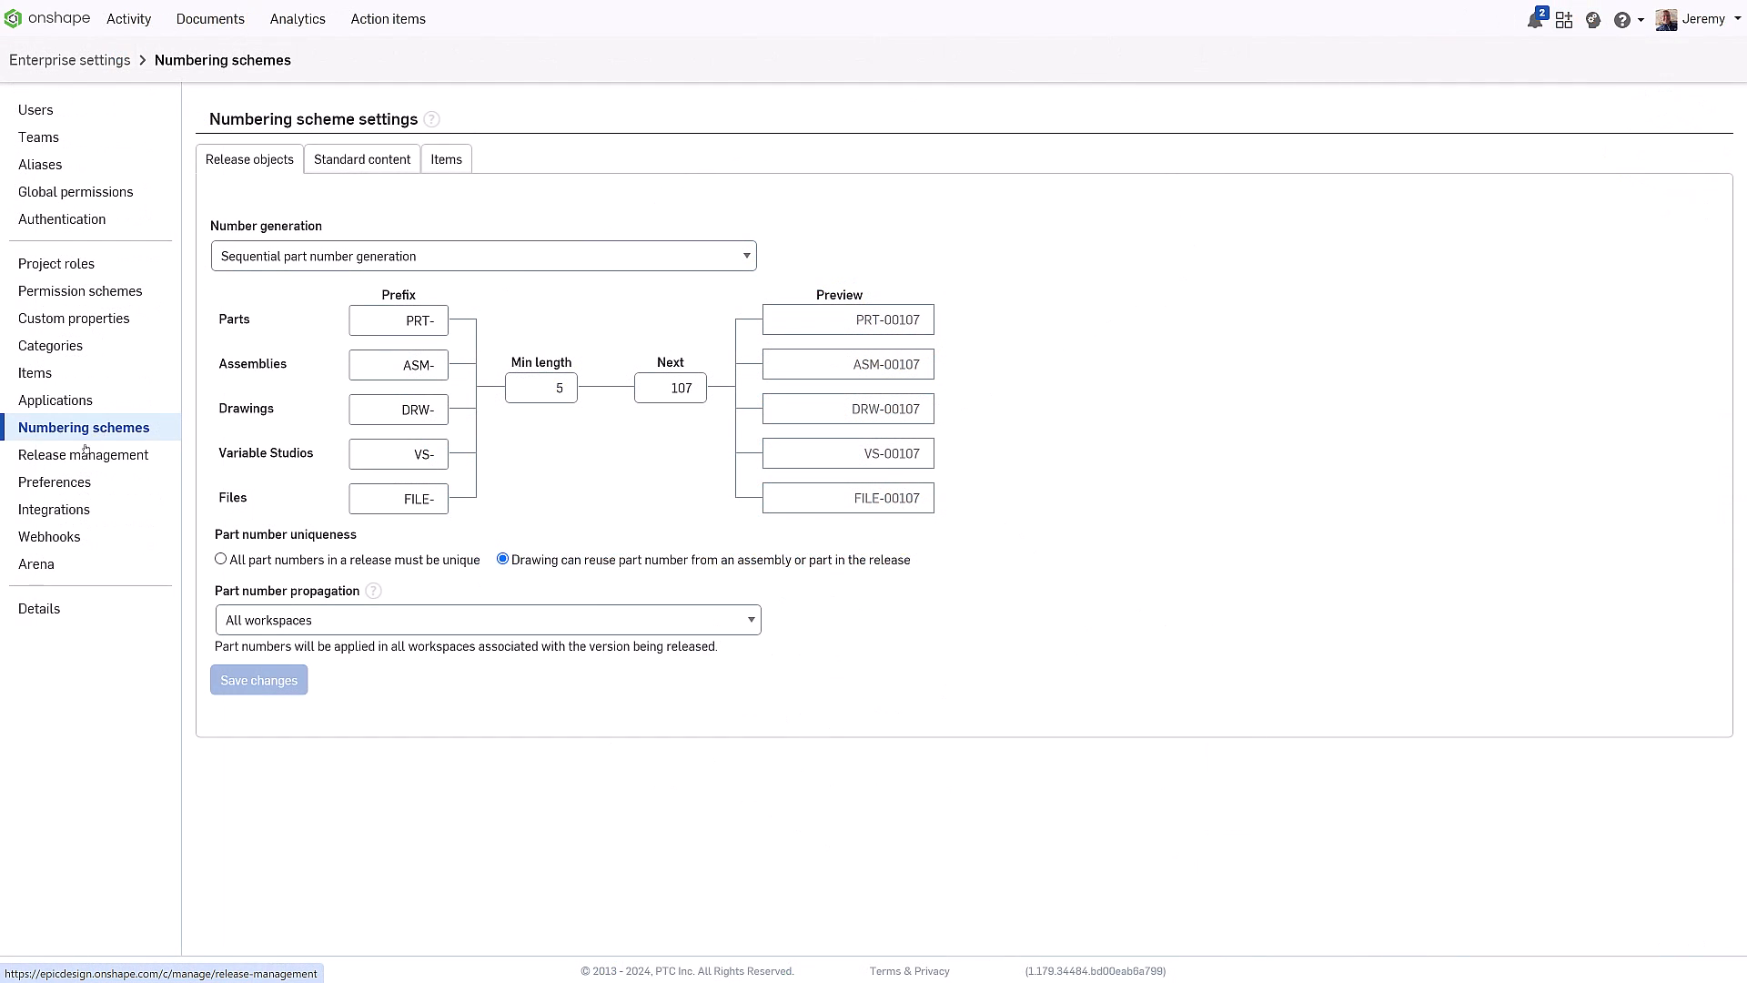
{"action": "left_click", "coordinate": [85, 452]}
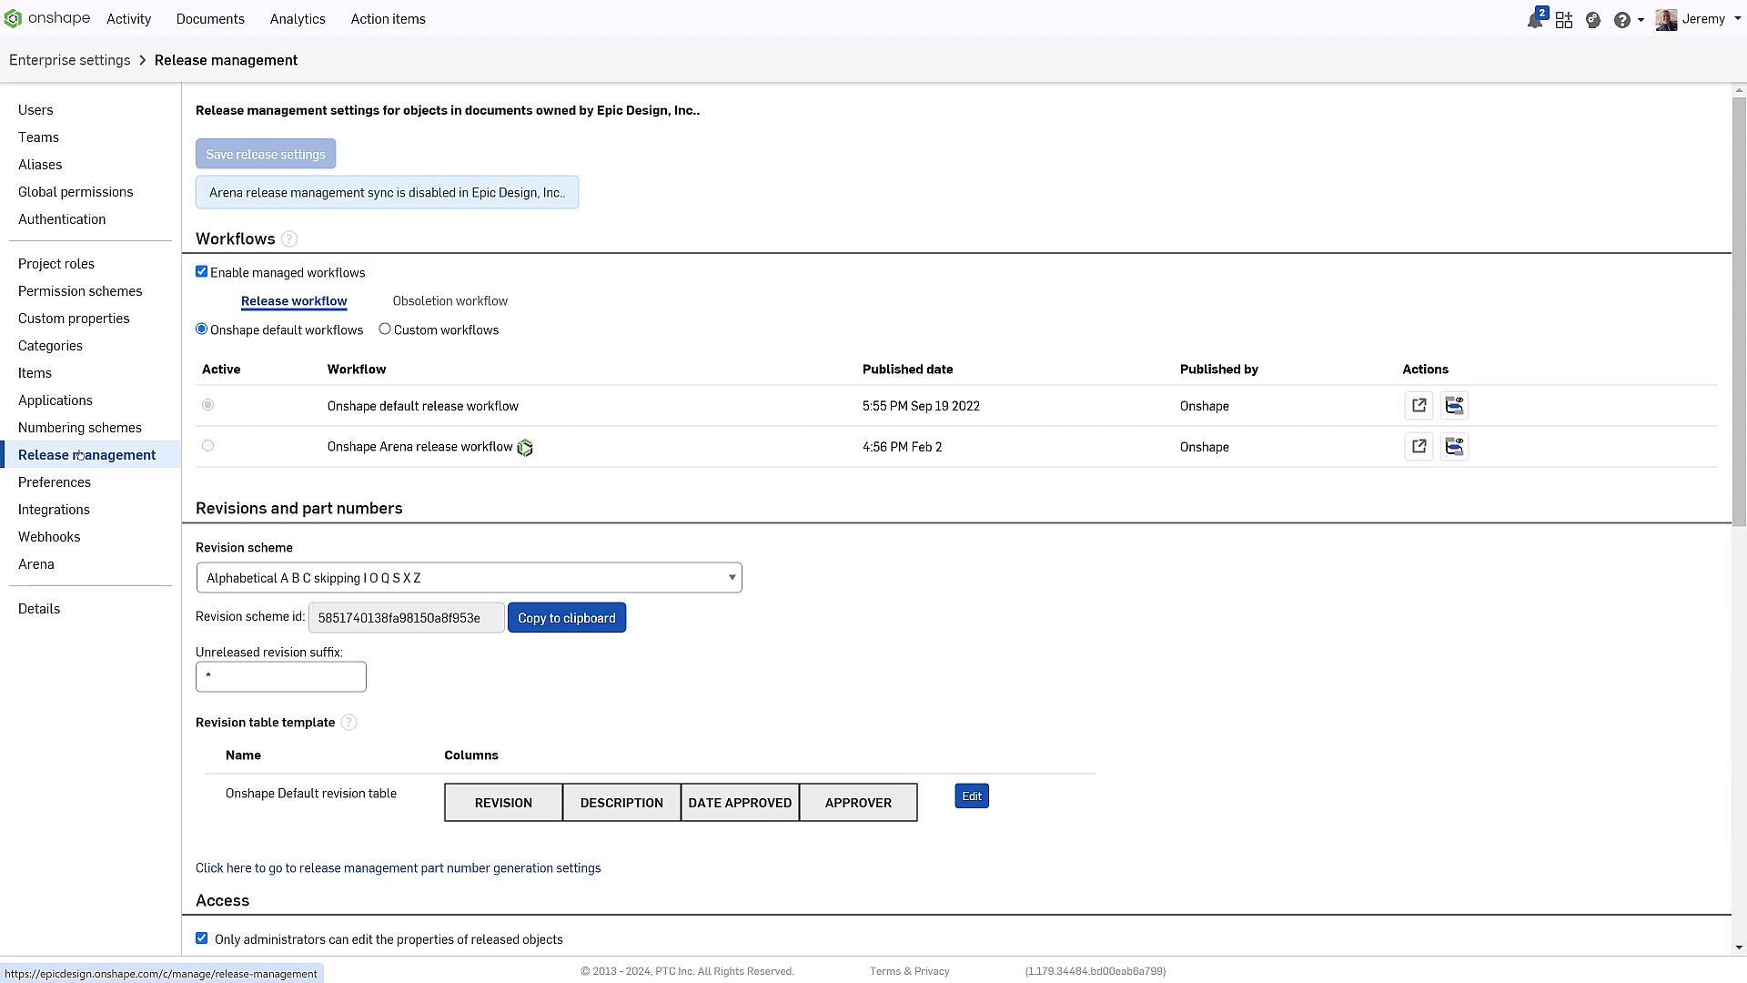
{"action": "left_click", "coordinate": [1455, 406]}
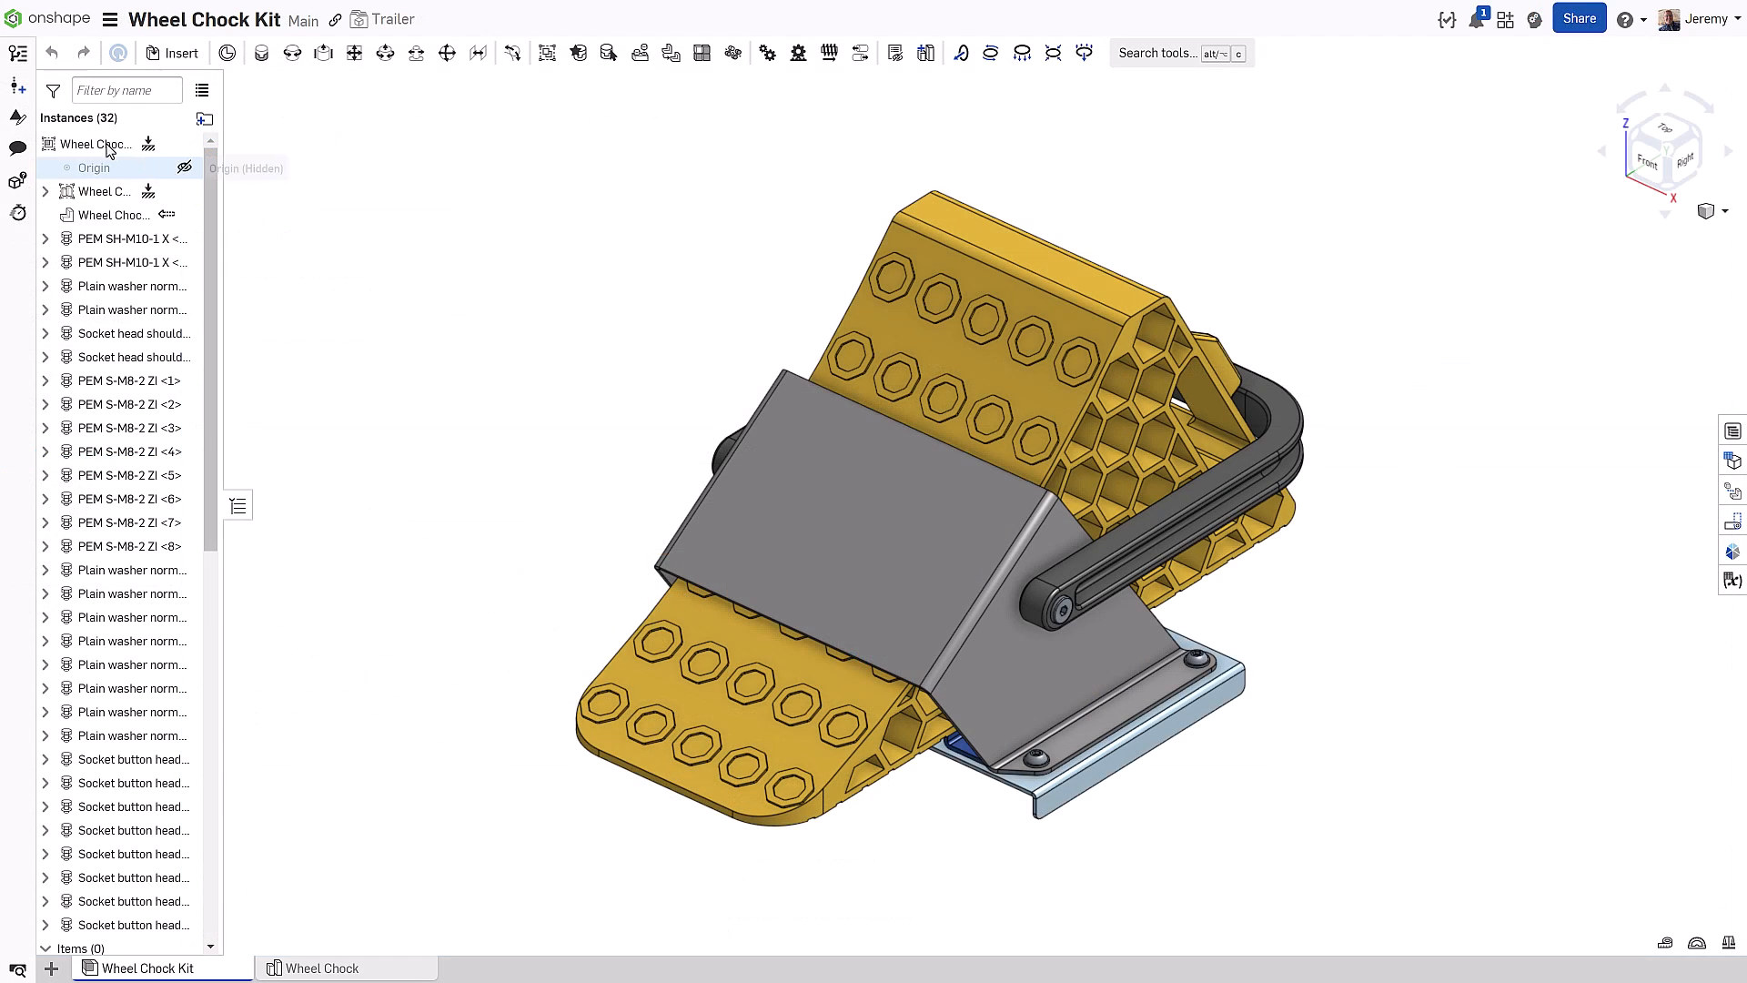
Release the Wheel Chock Kit as 'Initial Release' with notes 'Released for production' and generated part numbers
{"action": "right_click", "coordinate": [95, 146]}
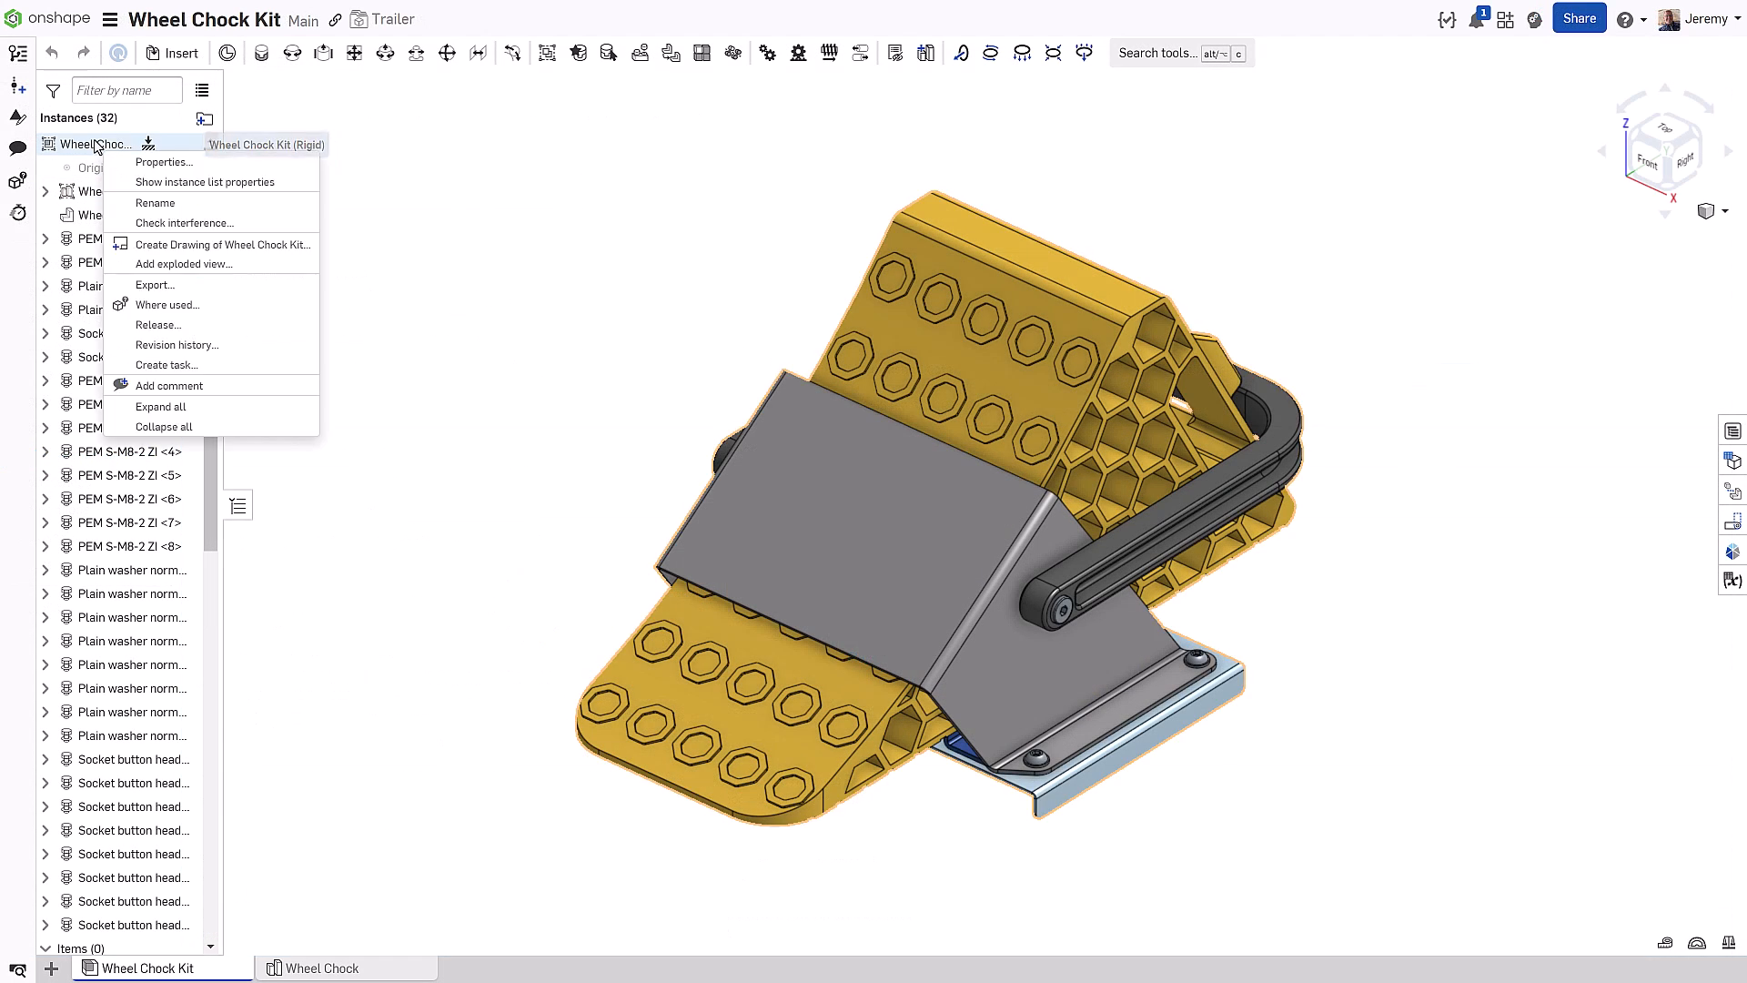
{"action": "left_click", "coordinate": [209, 332]}
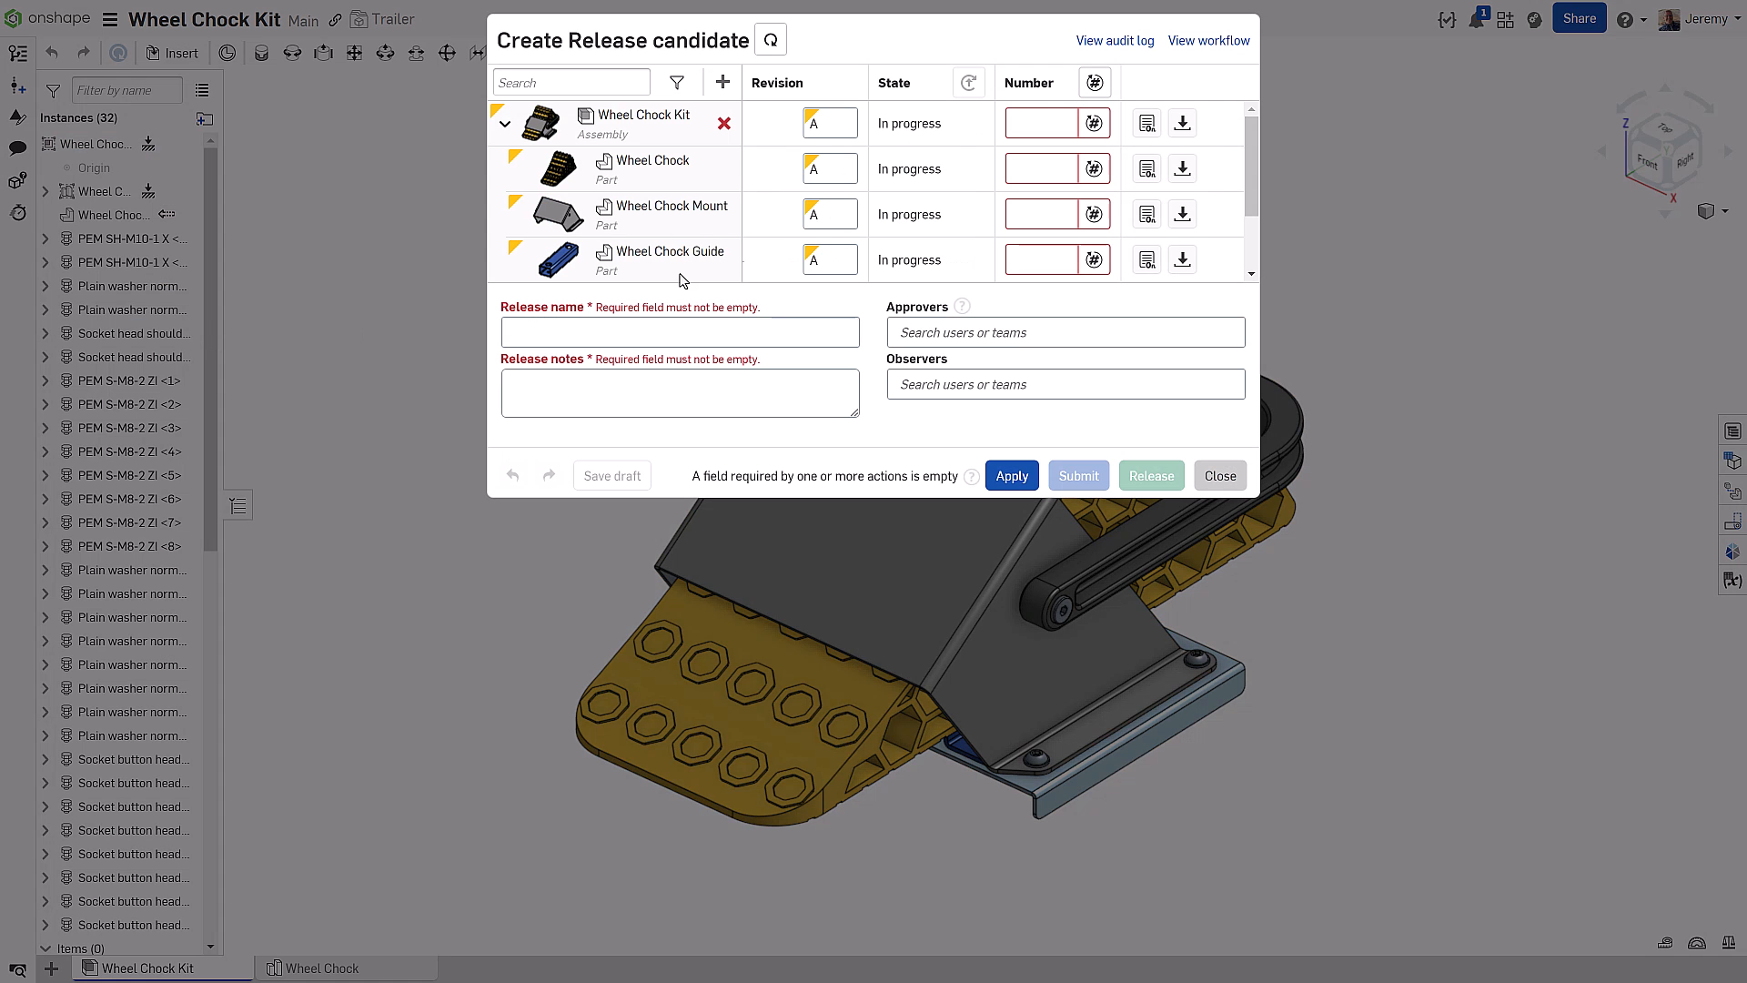
{"action": "left_click", "coordinate": [1095, 83]}
{"action": "left_click", "coordinate": [644, 332]}
{"action": "type", "text": "Initial Release"}
{"action": "left_click", "coordinate": [644, 391]}
{"action": "type", "text": "Released for production"}
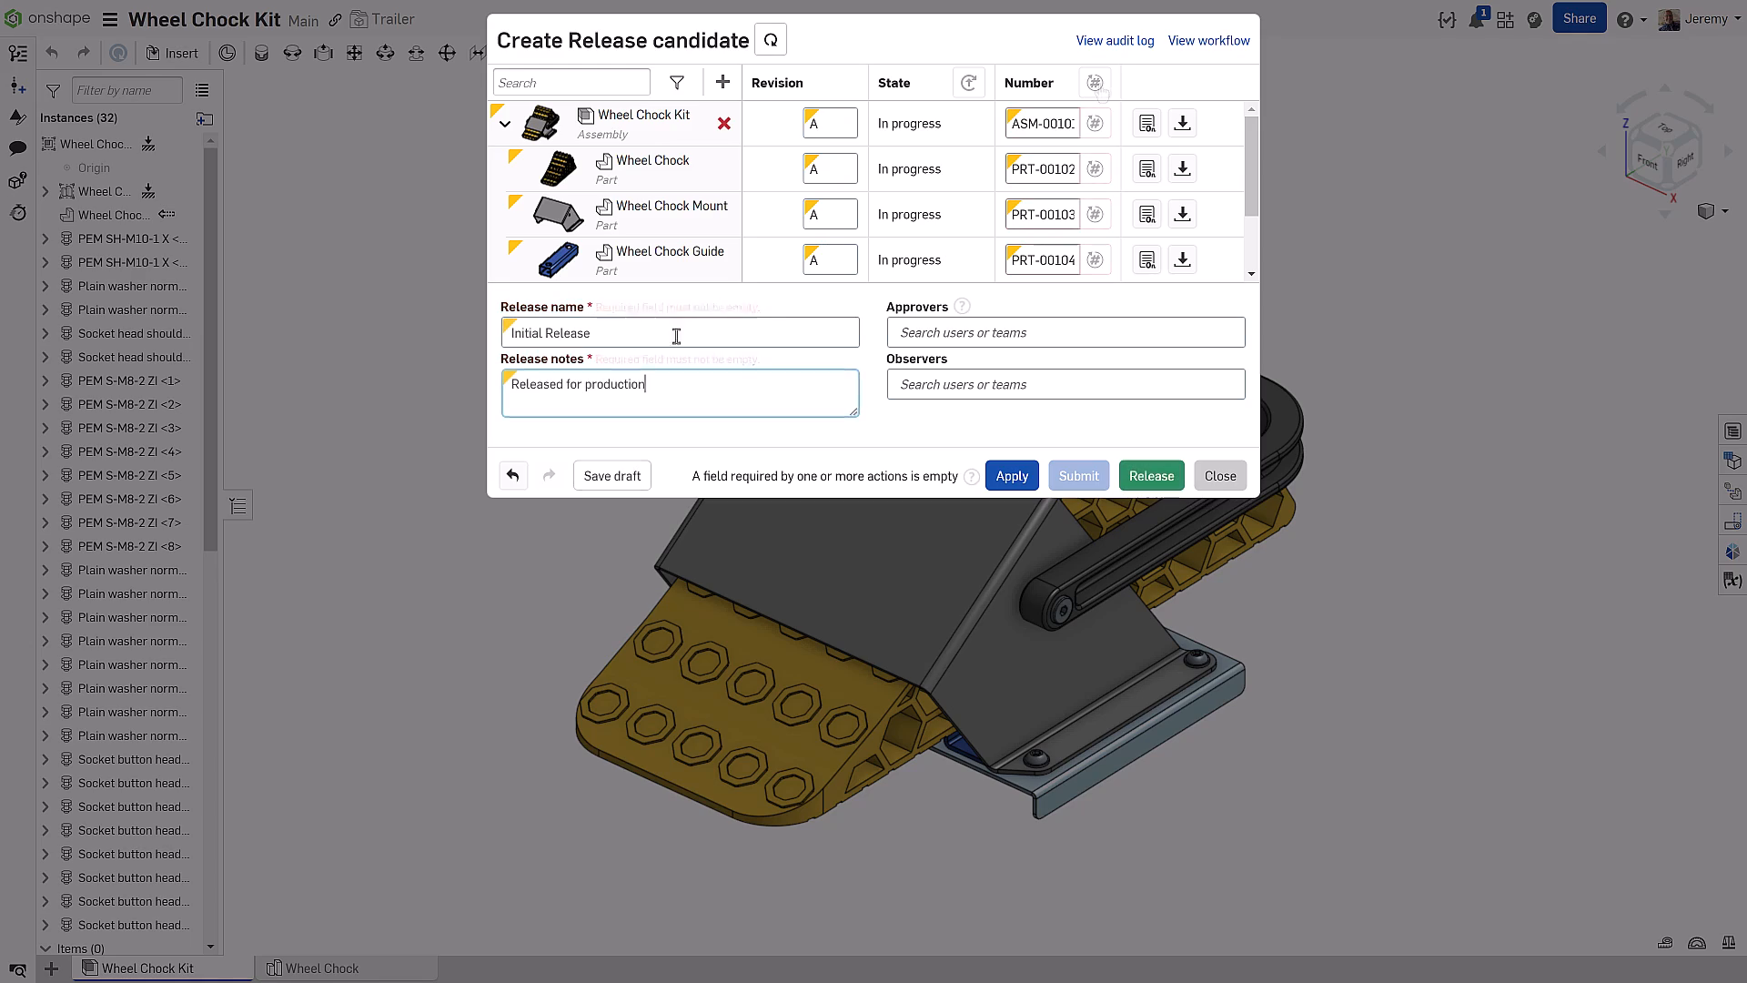
{"action": "left_click", "coordinate": [1151, 475]}
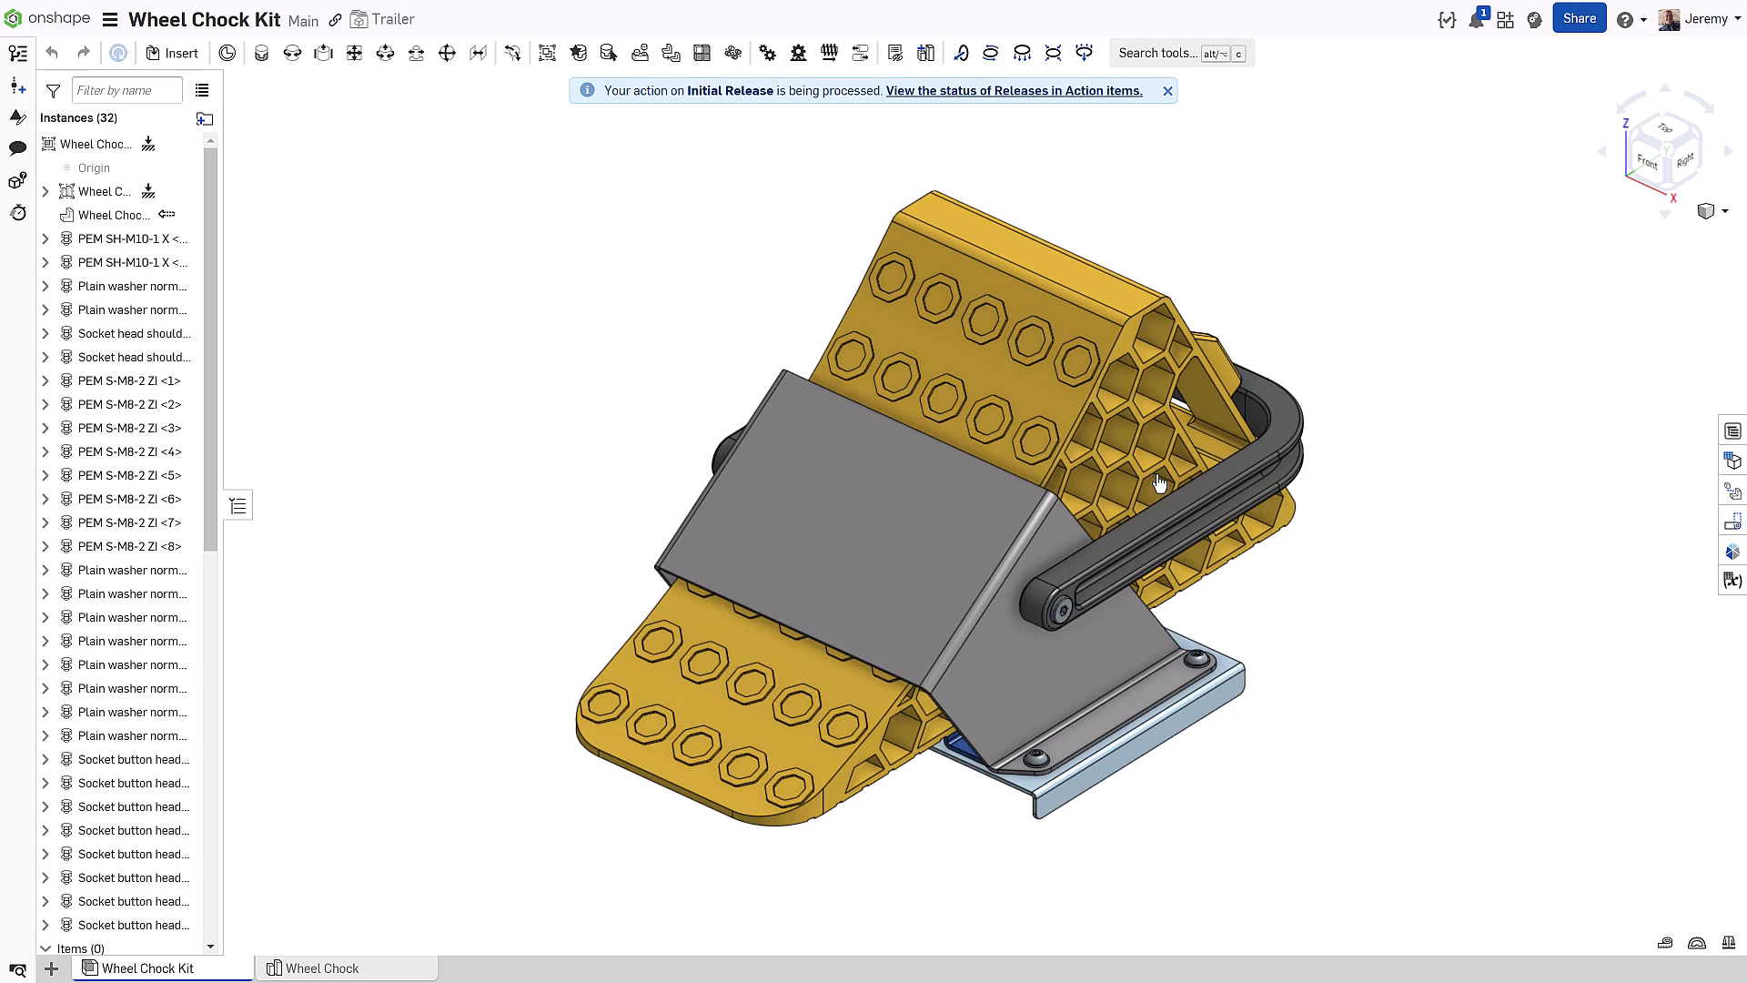
{"action": "left_click_drag", "start_coordinate": [1700, 773], "coordinate": [1700, 529]}
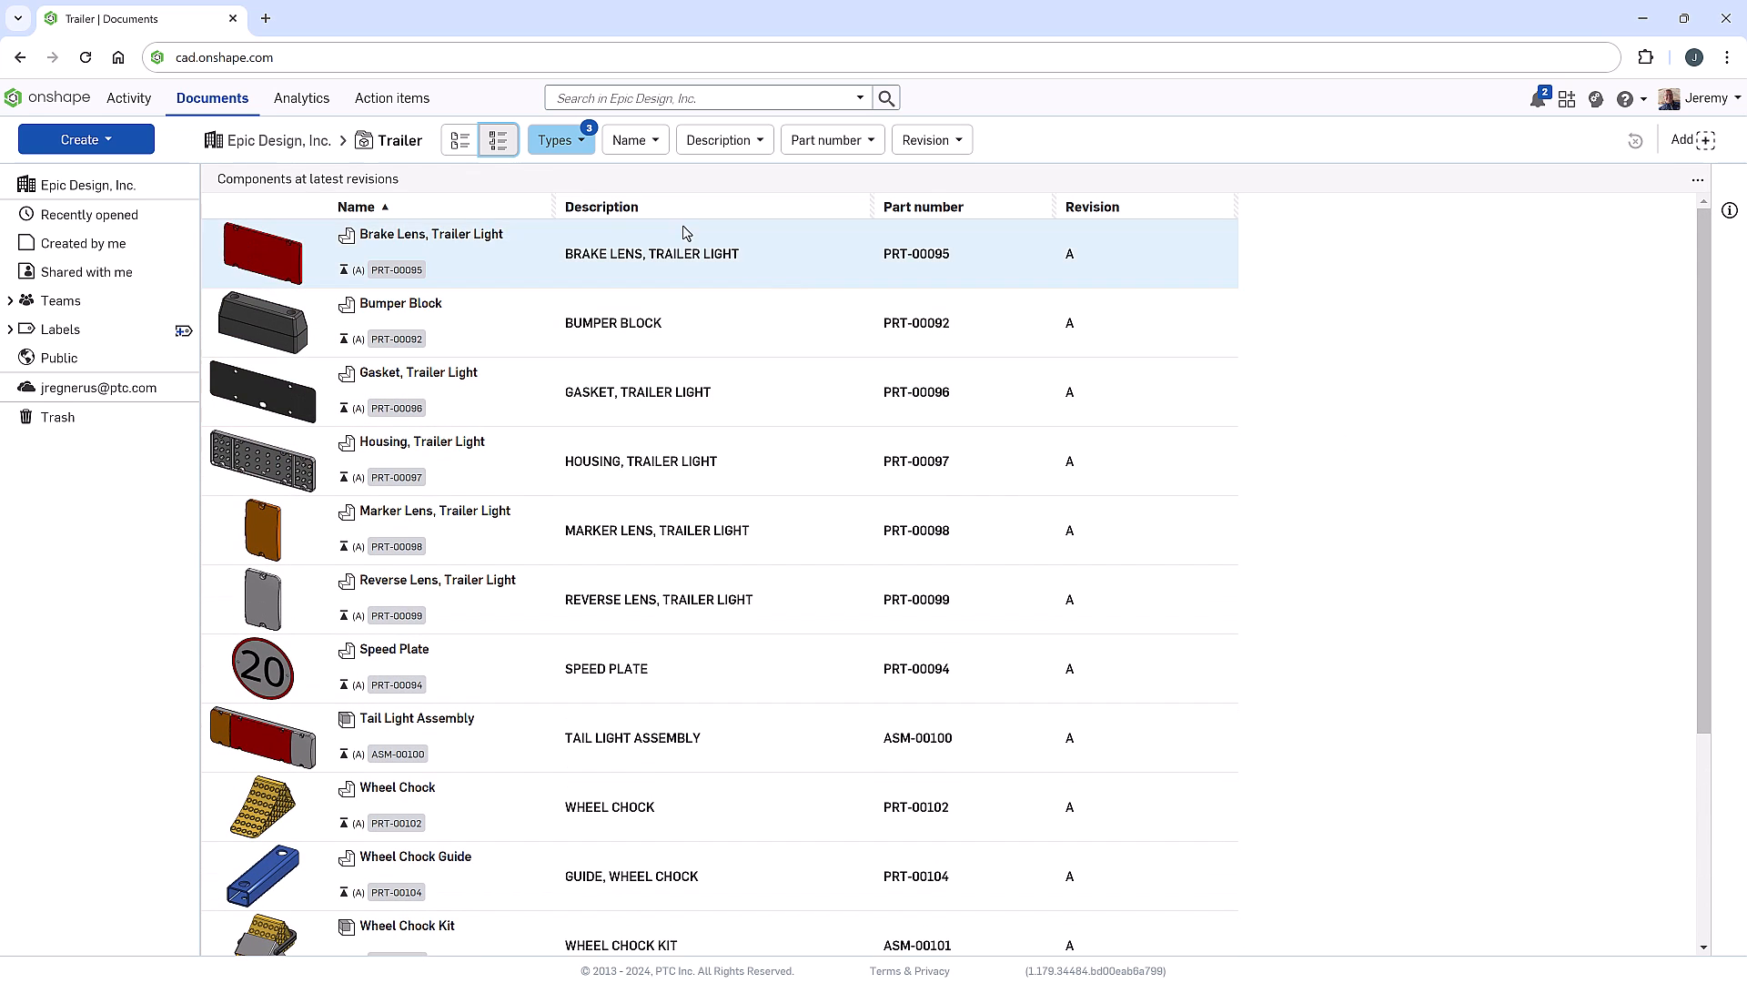
Switch the Trailer project to its document list and open Dumper Trailer
{"action": "left_click", "coordinate": [470, 143]}
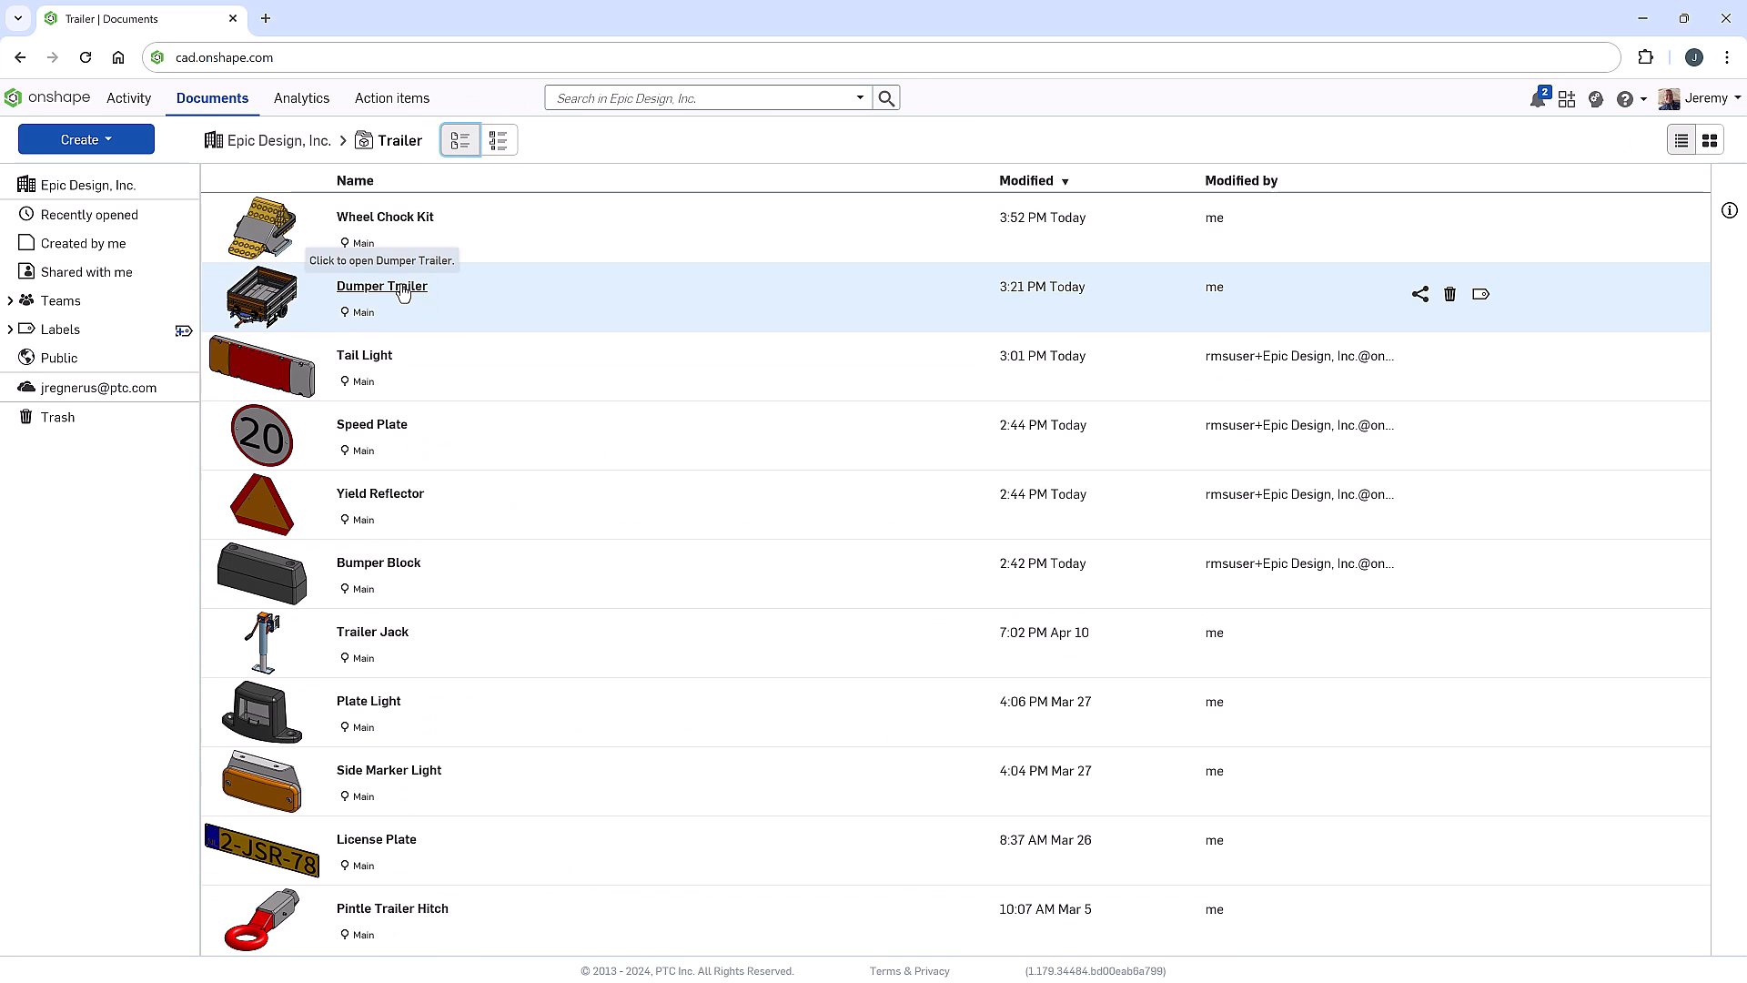
{"action": "left_click", "coordinate": [400, 287]}
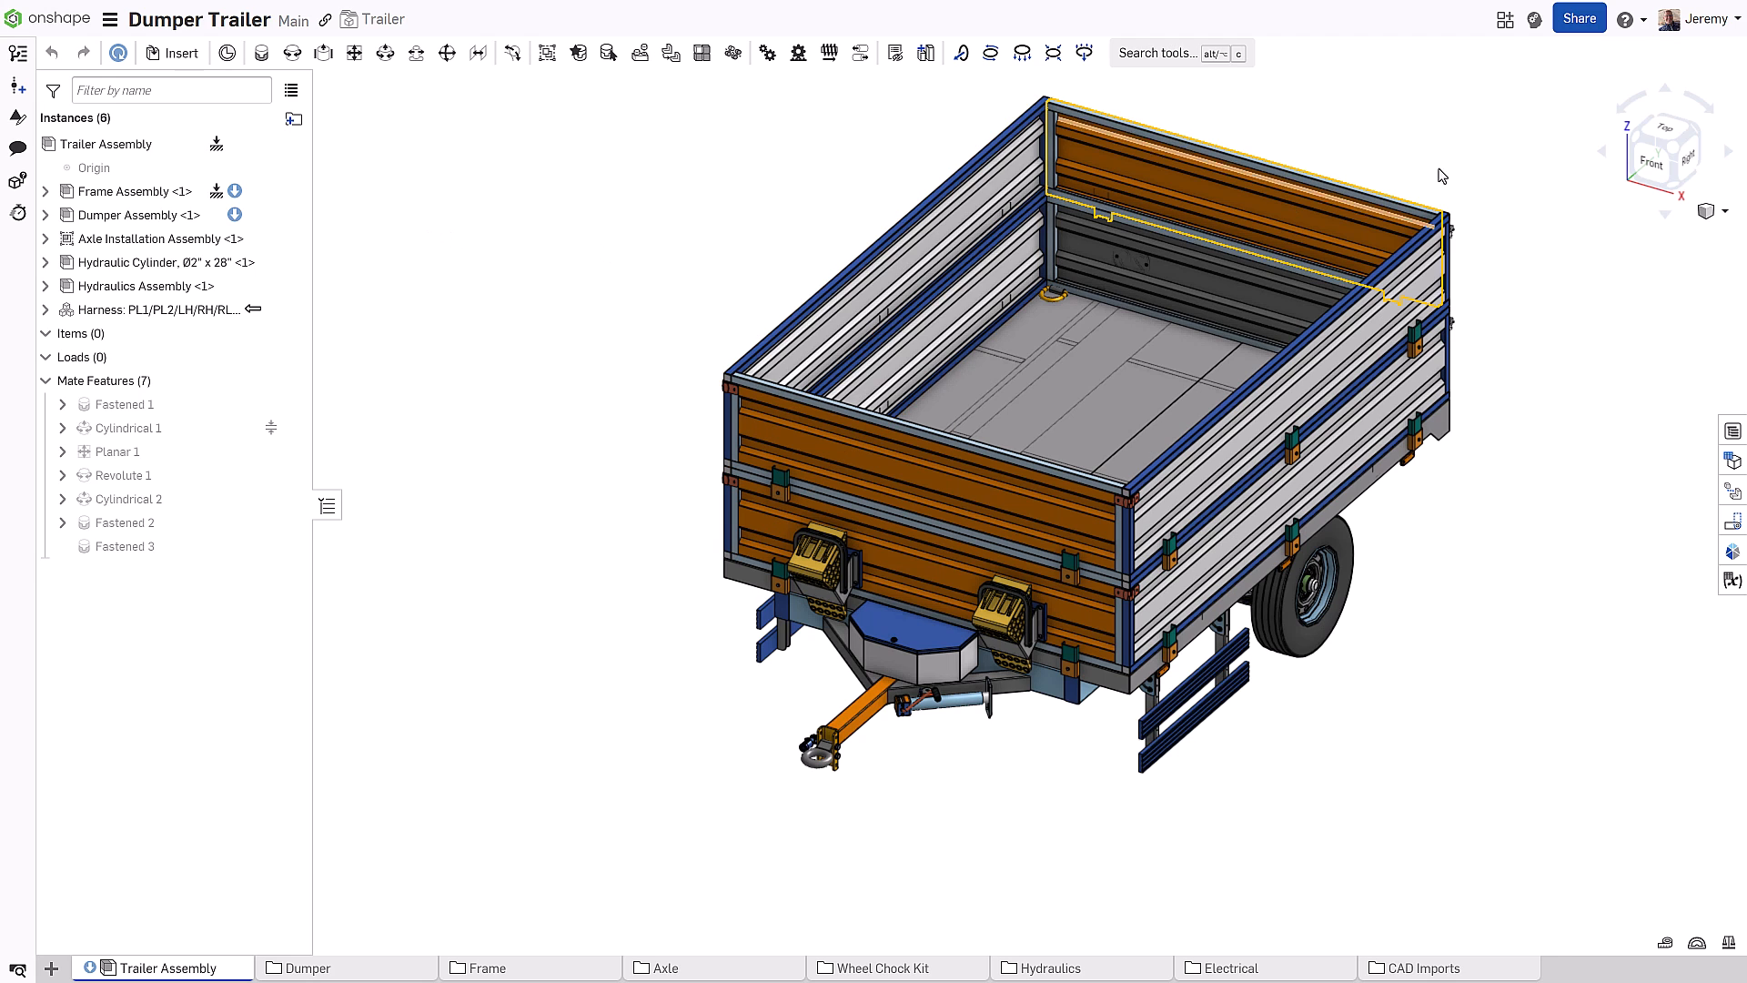
From Enterprise settings, invite a new full user by entering their e-mail address
{"action": "left_click", "coordinate": [1700, 18]}
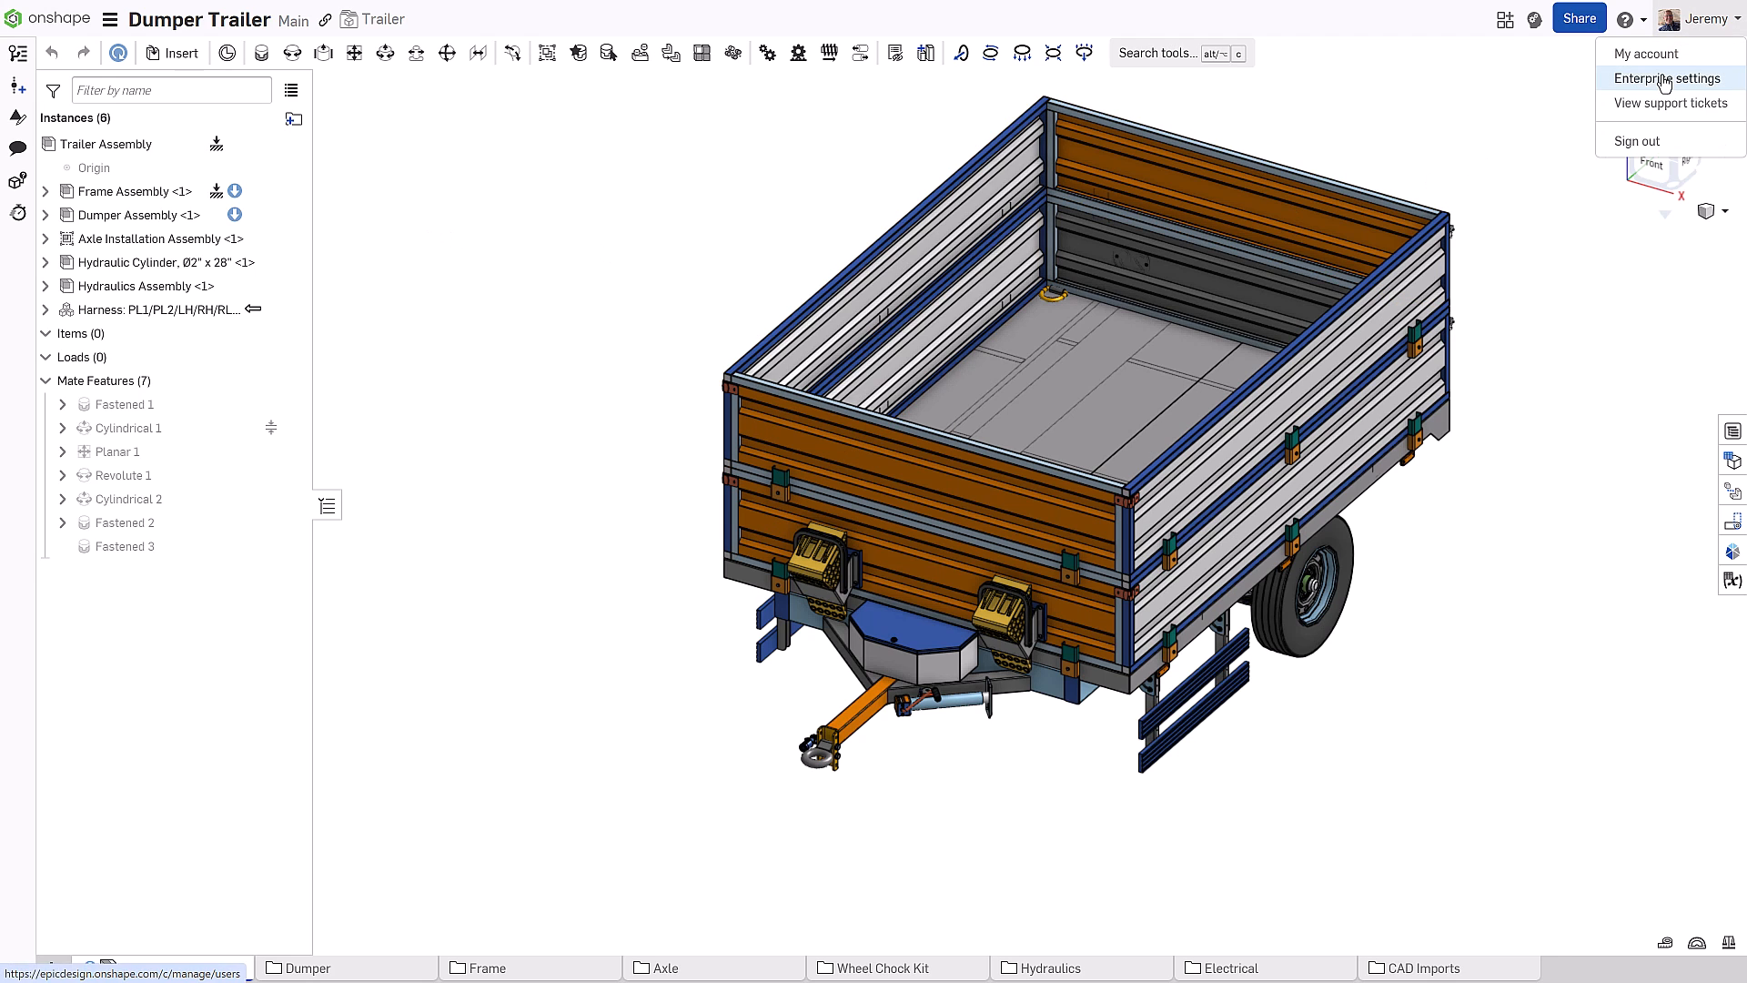
{"action": "left_click", "coordinate": [1665, 78]}
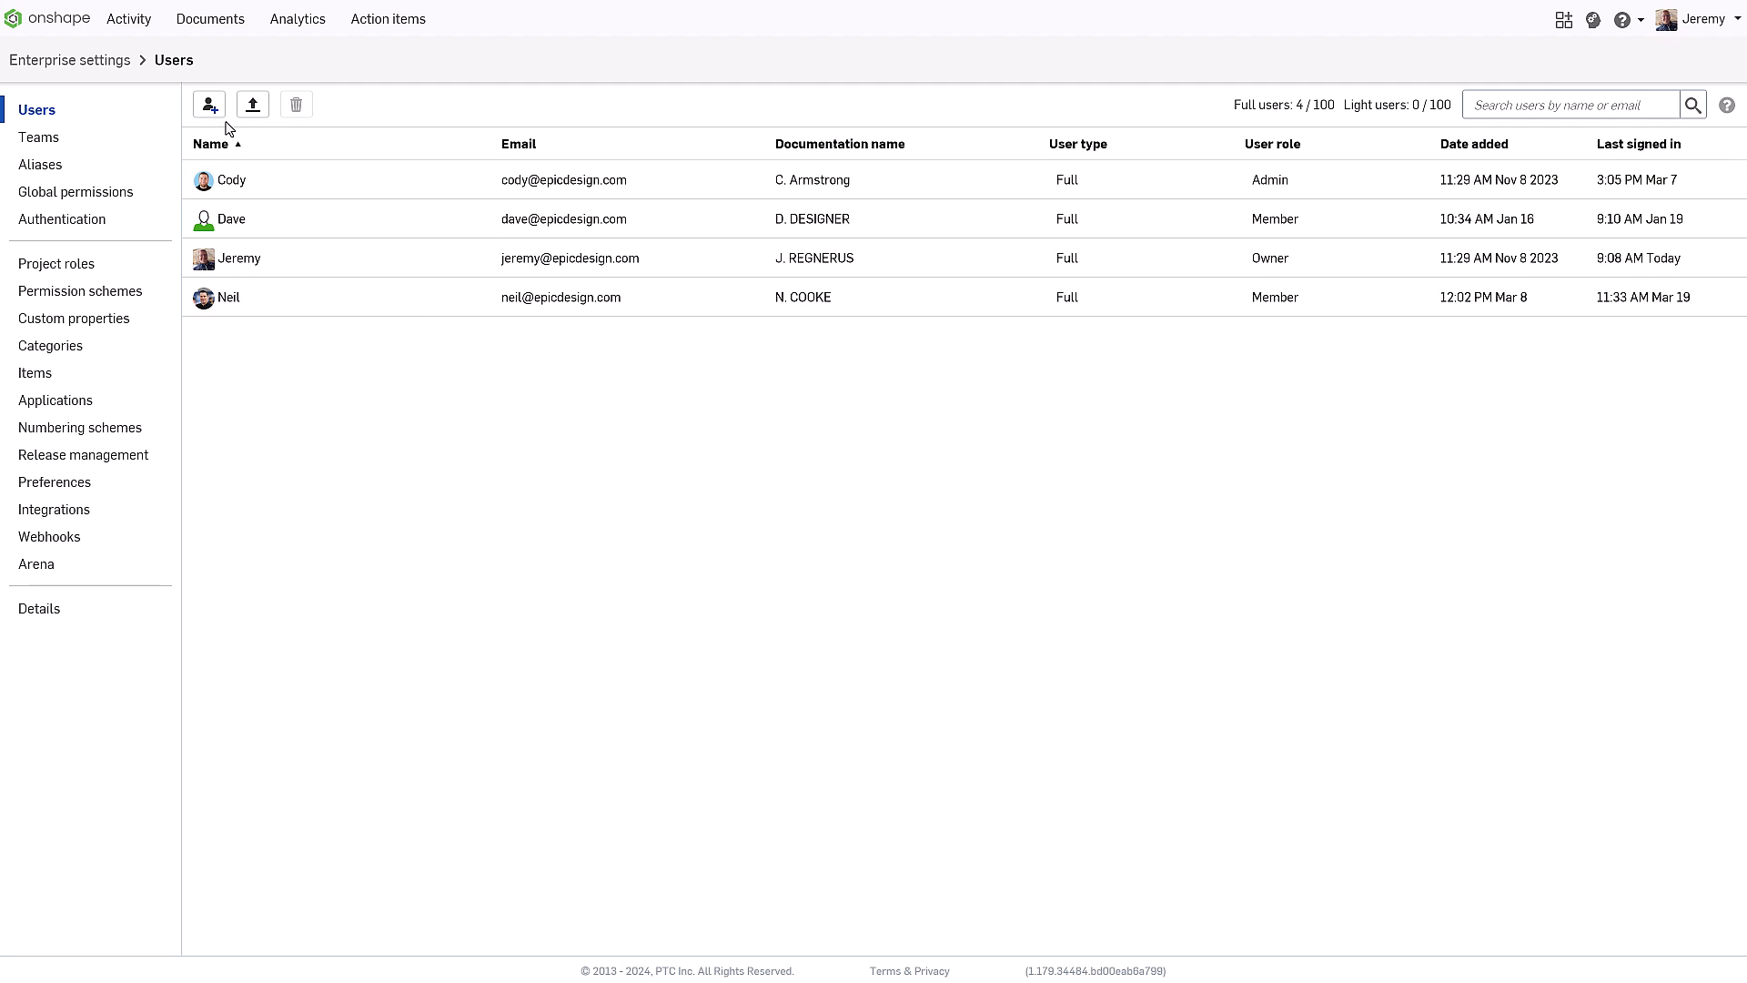
{"action": "left_click", "coordinate": [207, 106]}
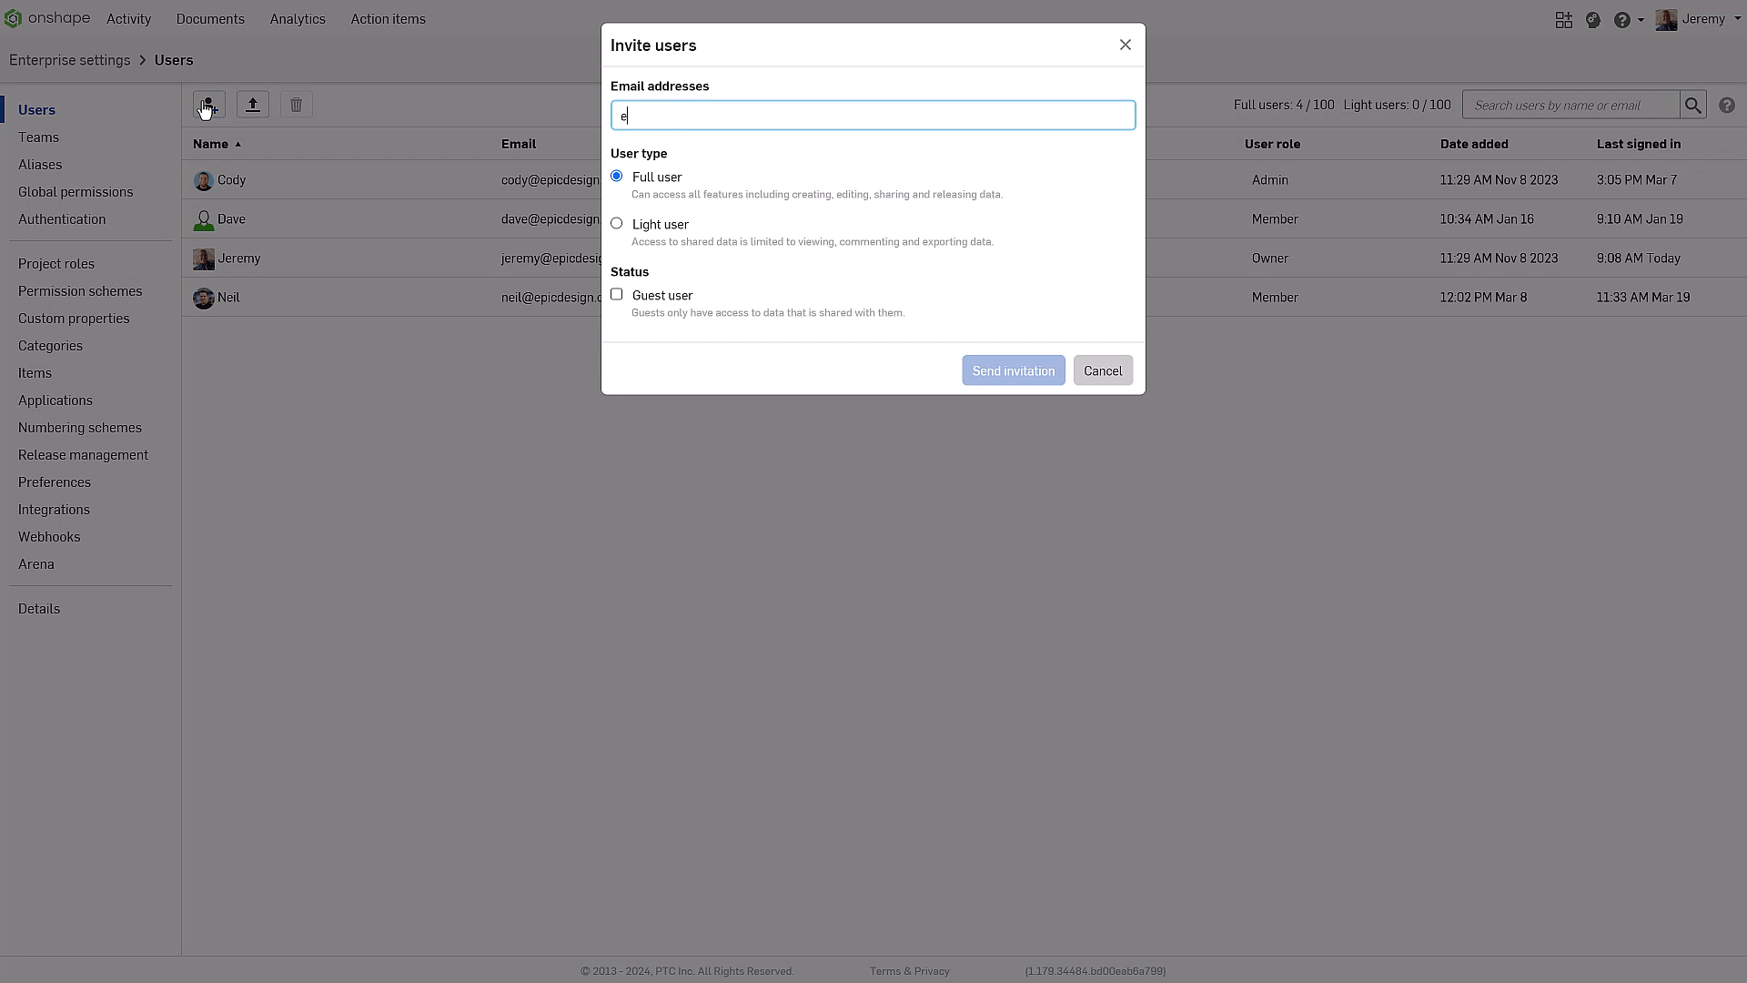
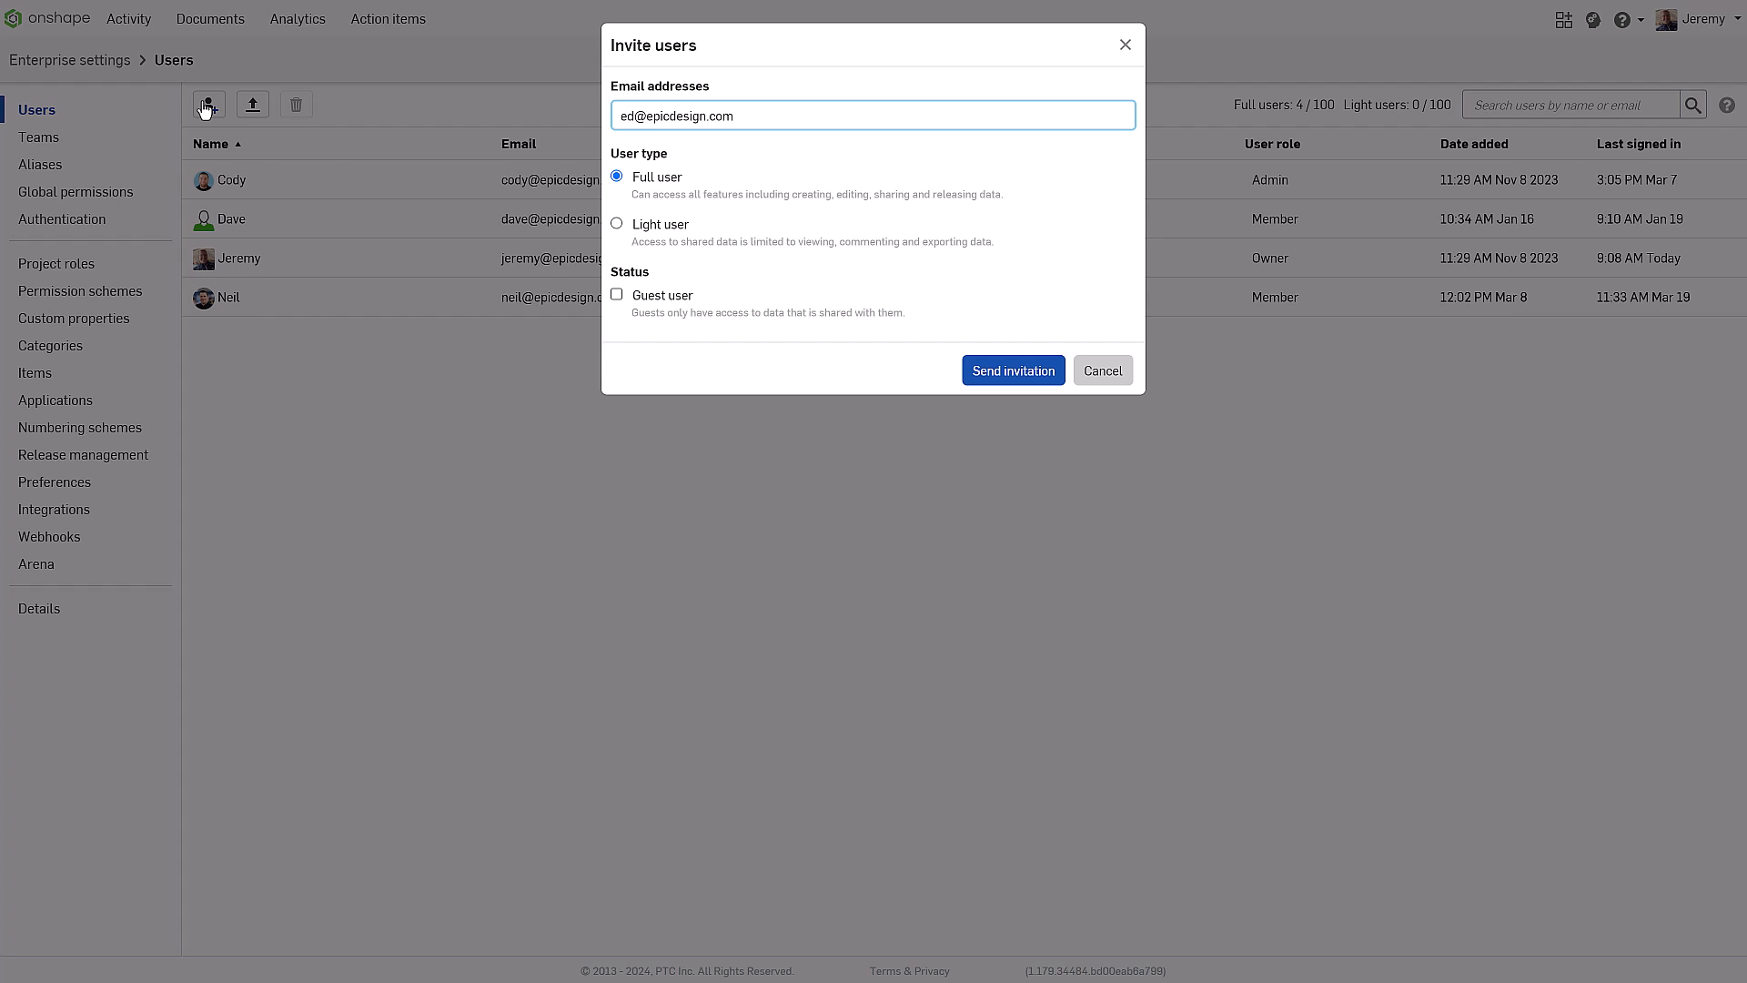
{"action": "left_click", "coordinate": [998, 373]}
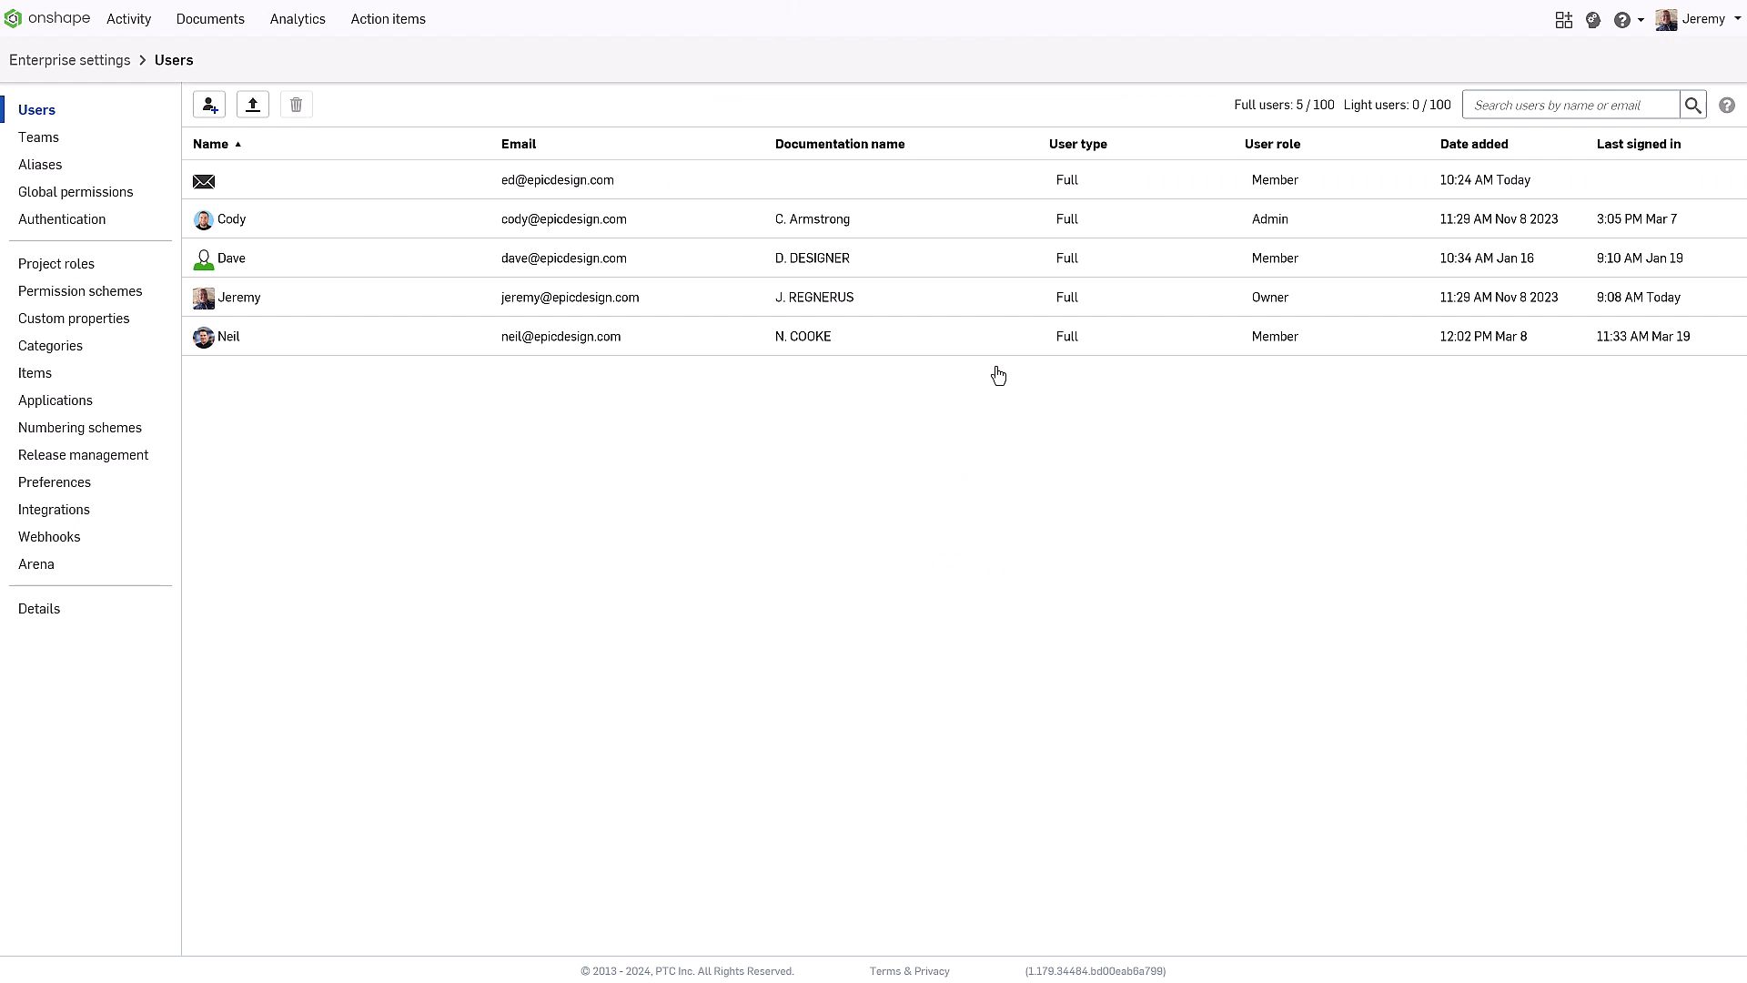
Add the newly invited user to the Engineering team as its fourth member, then go to Documents
{"action": "left_click", "coordinate": [57, 142]}
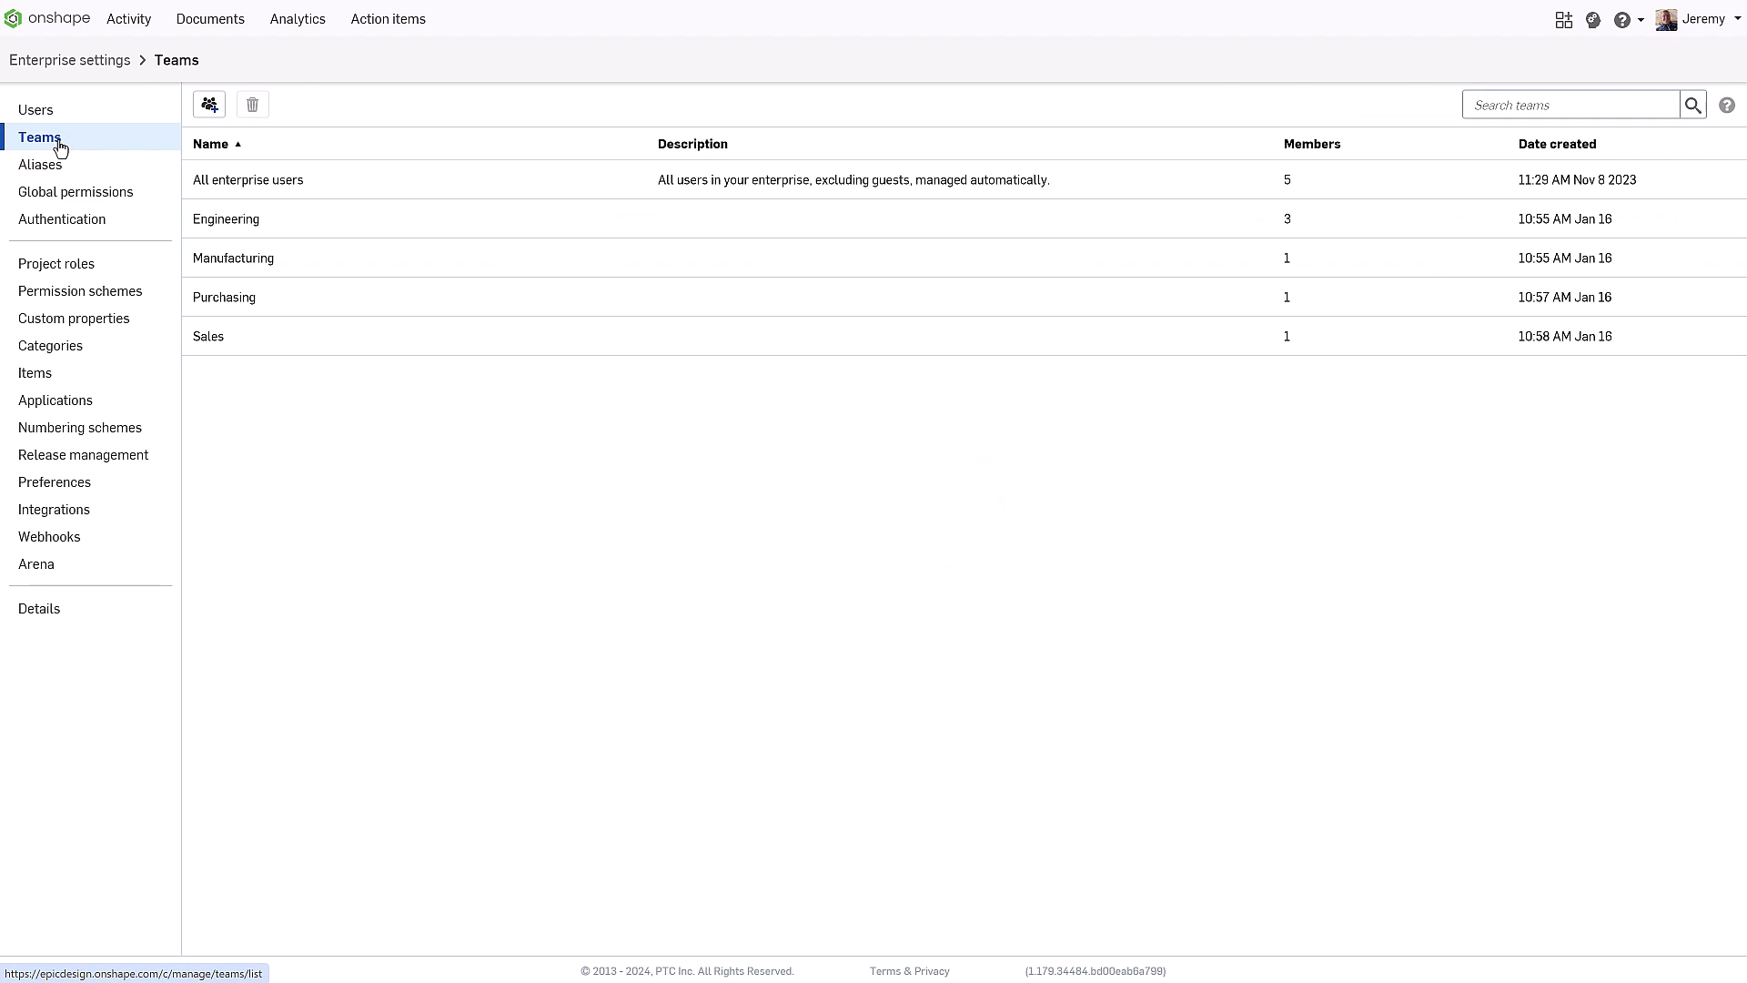
{"action": "left_click", "coordinate": [229, 219]}
{"action": "left_click", "coordinate": [210, 108]}
{"action": "left_click", "coordinate": [729, 95]}
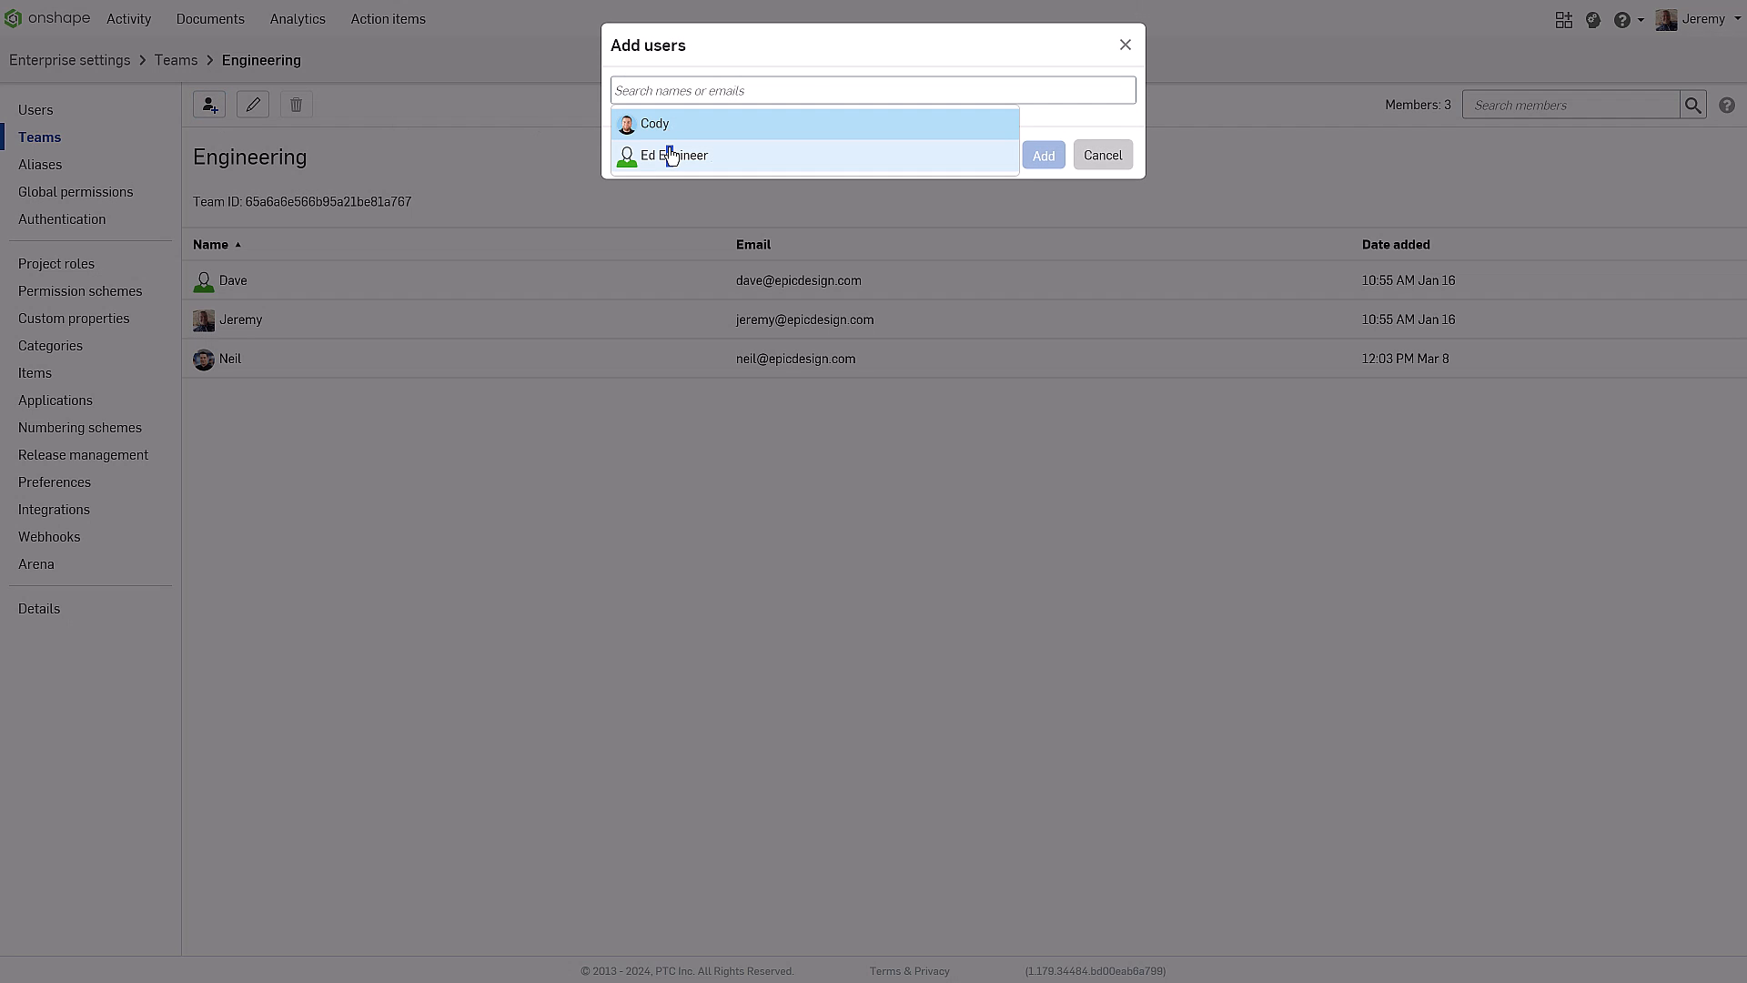
{"action": "left_click", "coordinate": [671, 155]}
{"action": "left_click", "coordinate": [1028, 166]}
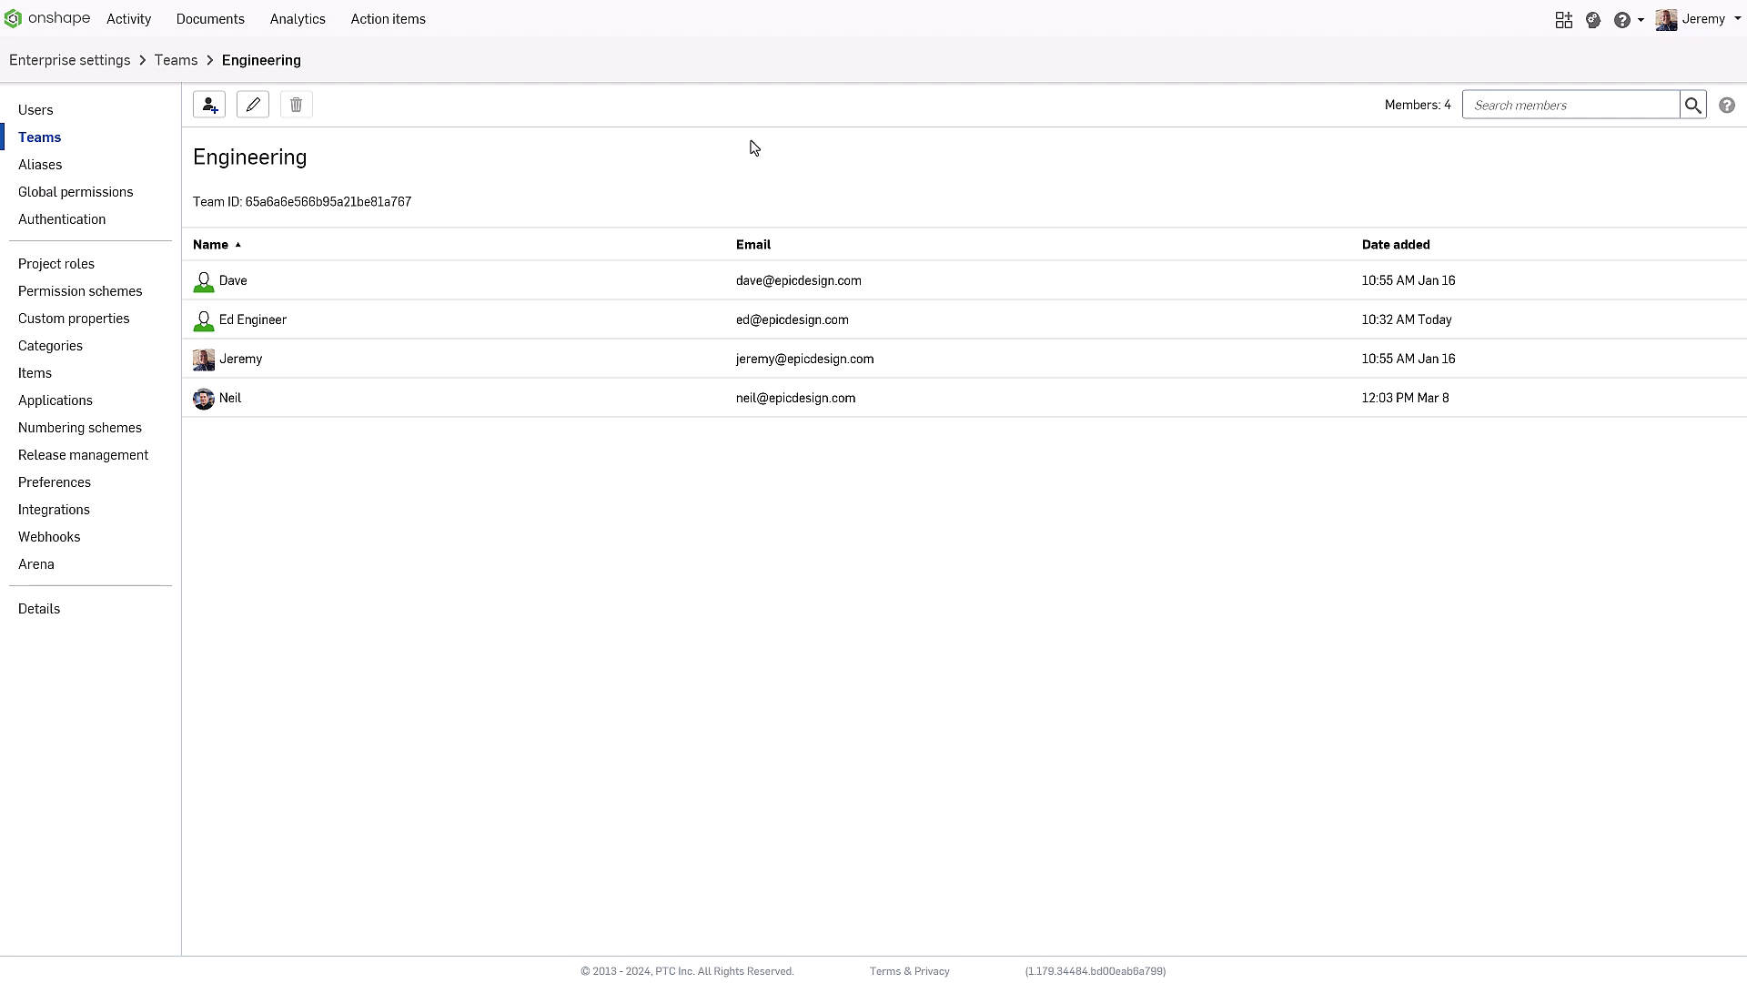
{"action": "left_click", "coordinate": [208, 35]}
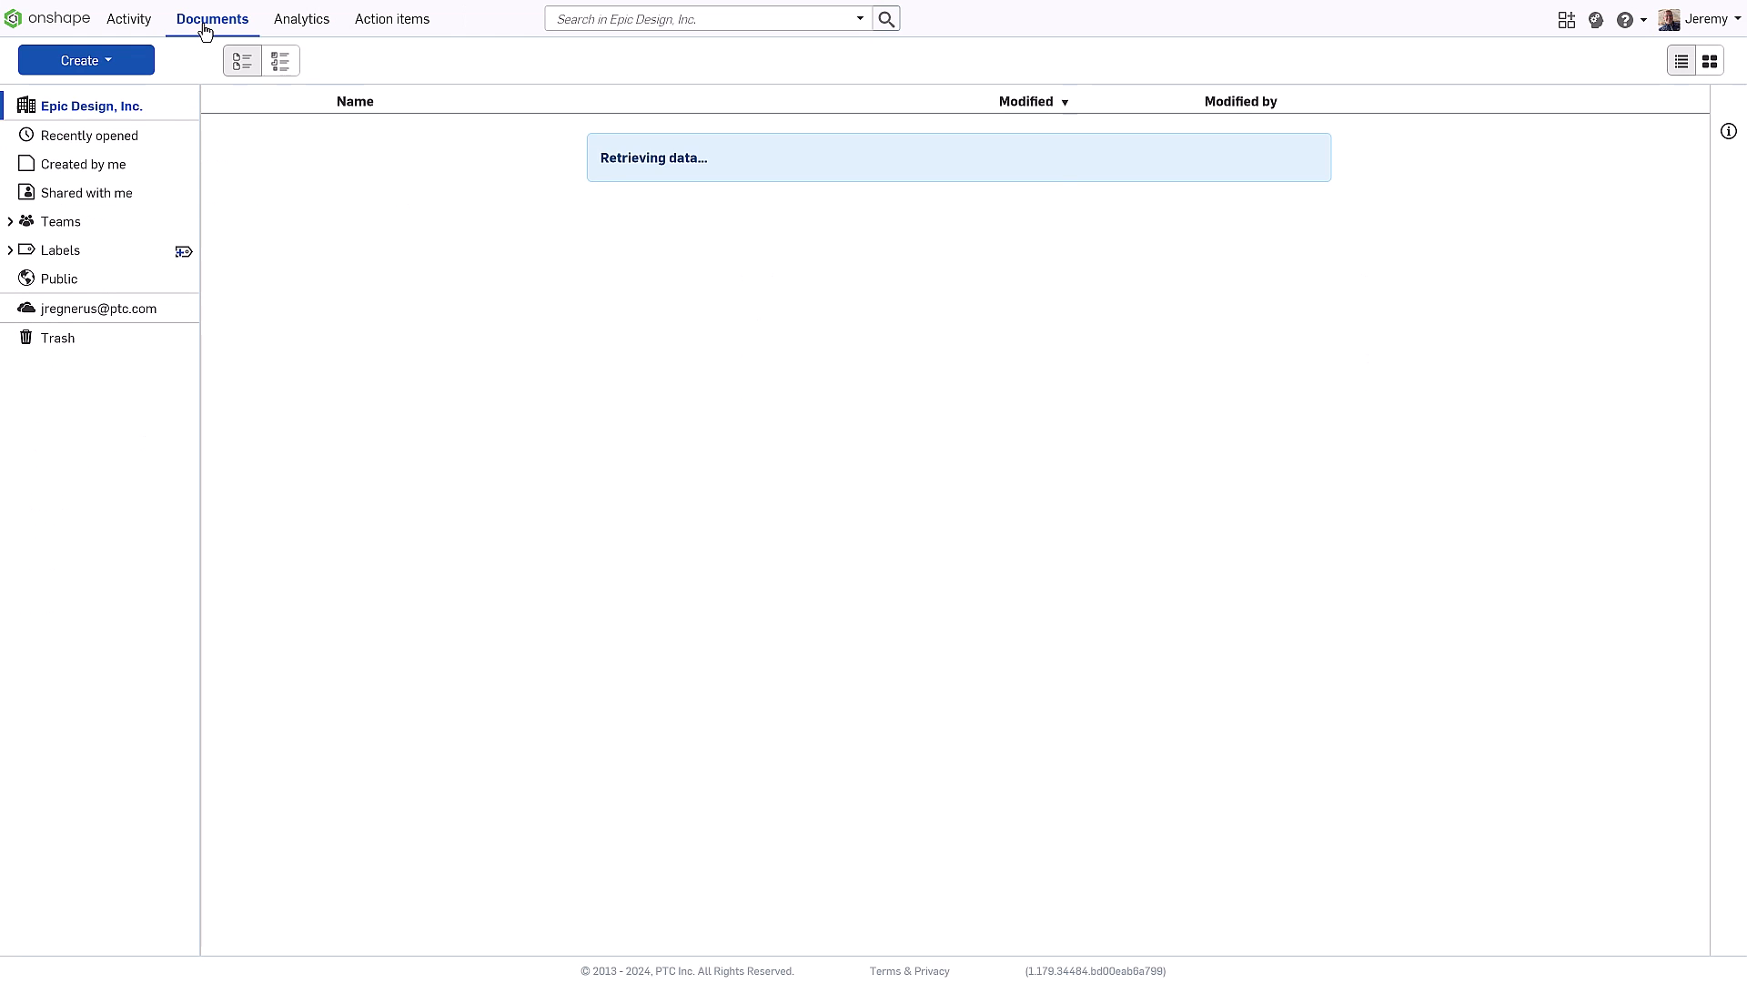
Start a new project named Mainline and move on to its description
{"action": "left_click", "coordinate": [105, 60]}
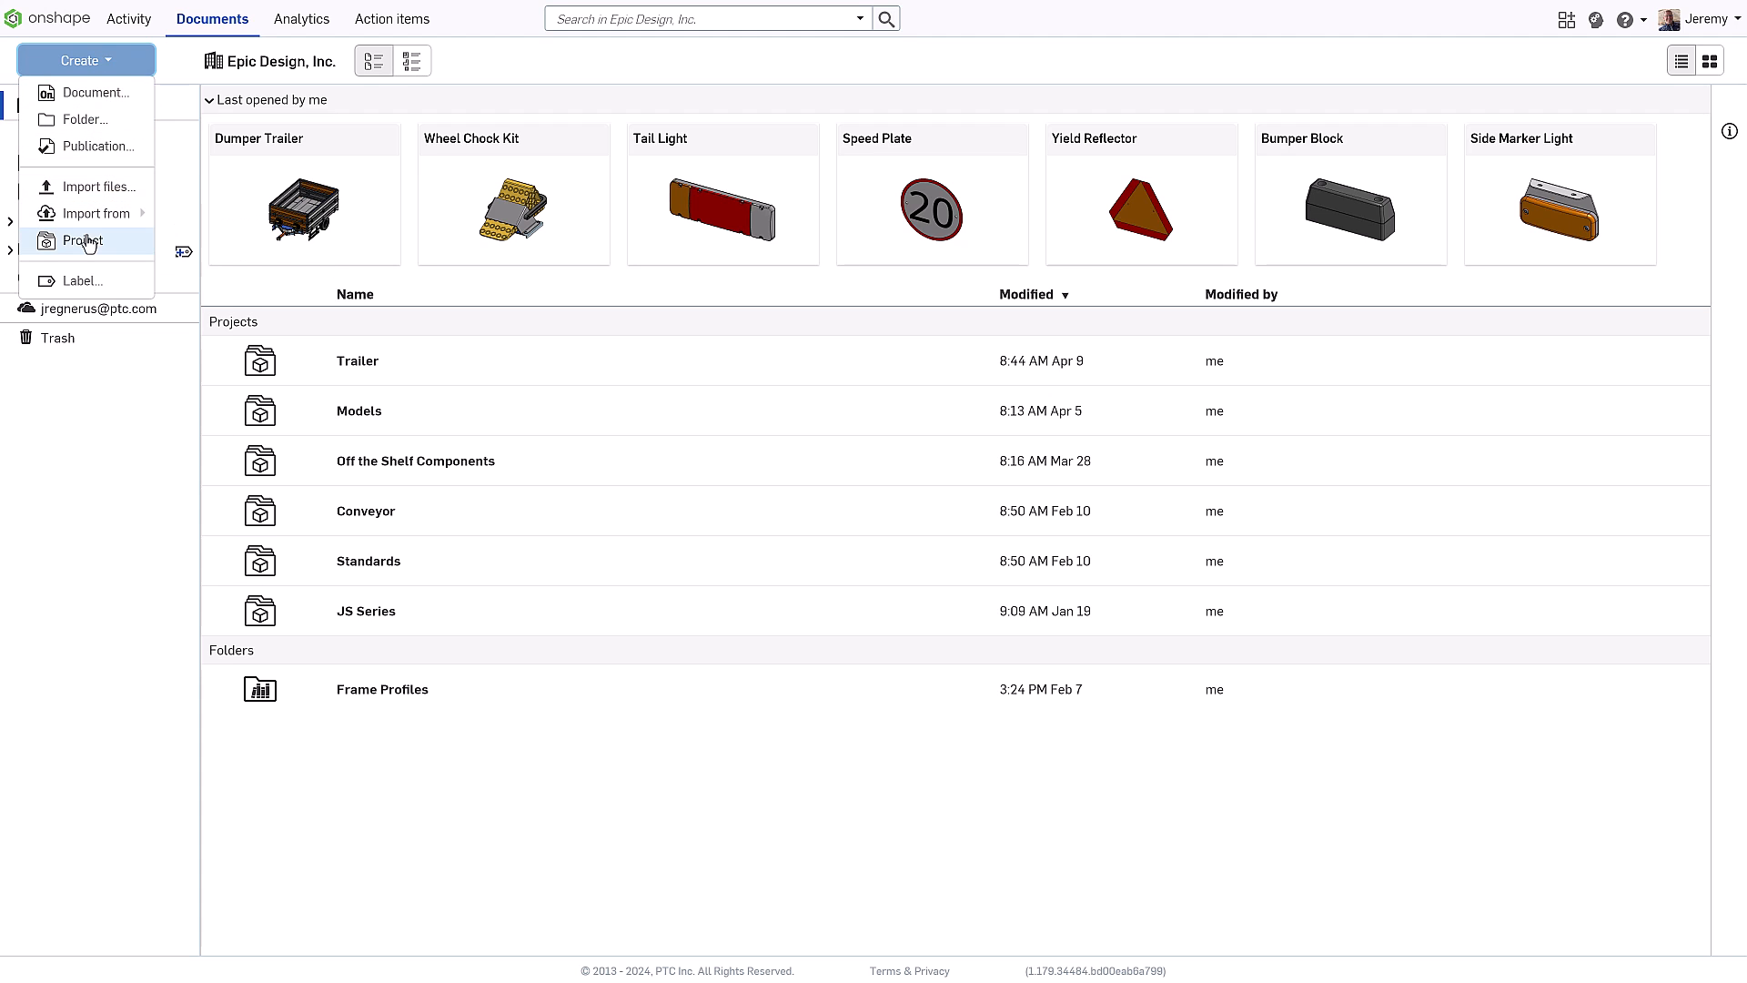
{"action": "left_click", "coordinate": [84, 240]}
{"action": "type", "text": "Mainline"}
{"action": "key", "text": "Tab"}
{"action": "type", "text": "M"}
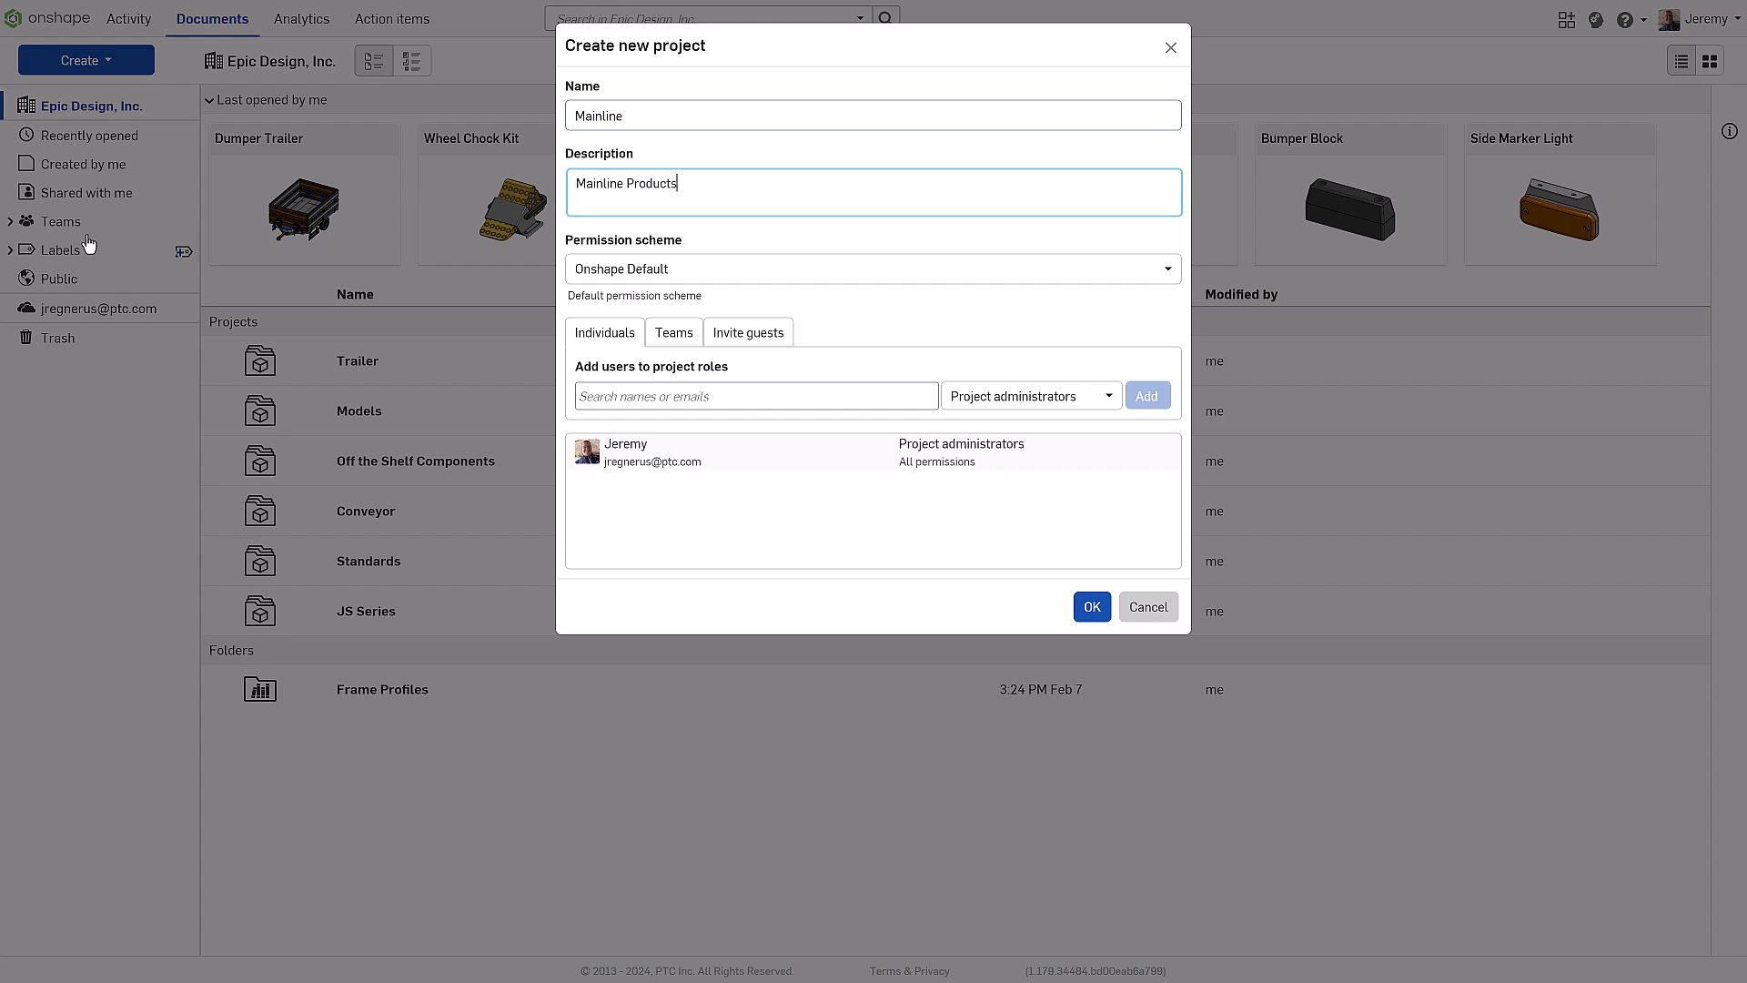
Add the Engineering team to the project with the Engineers role
{"action": "left_click", "coordinate": [673, 334]}
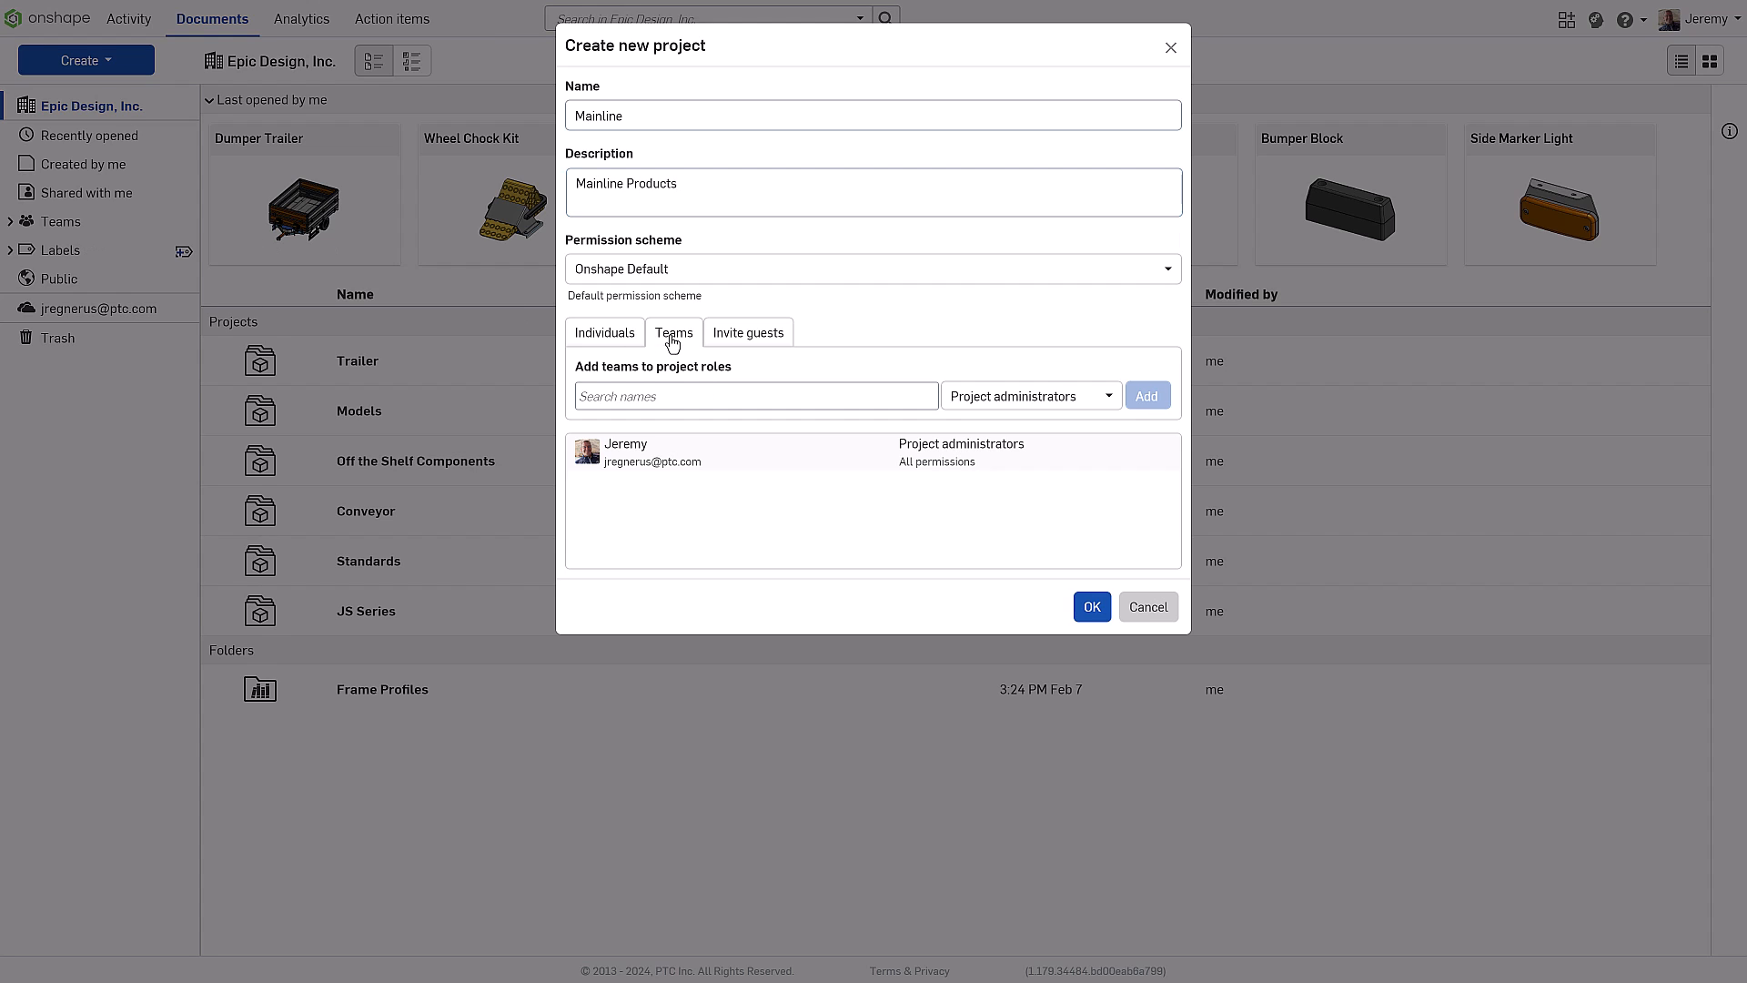
{"action": "left_click", "coordinate": [884, 392]}
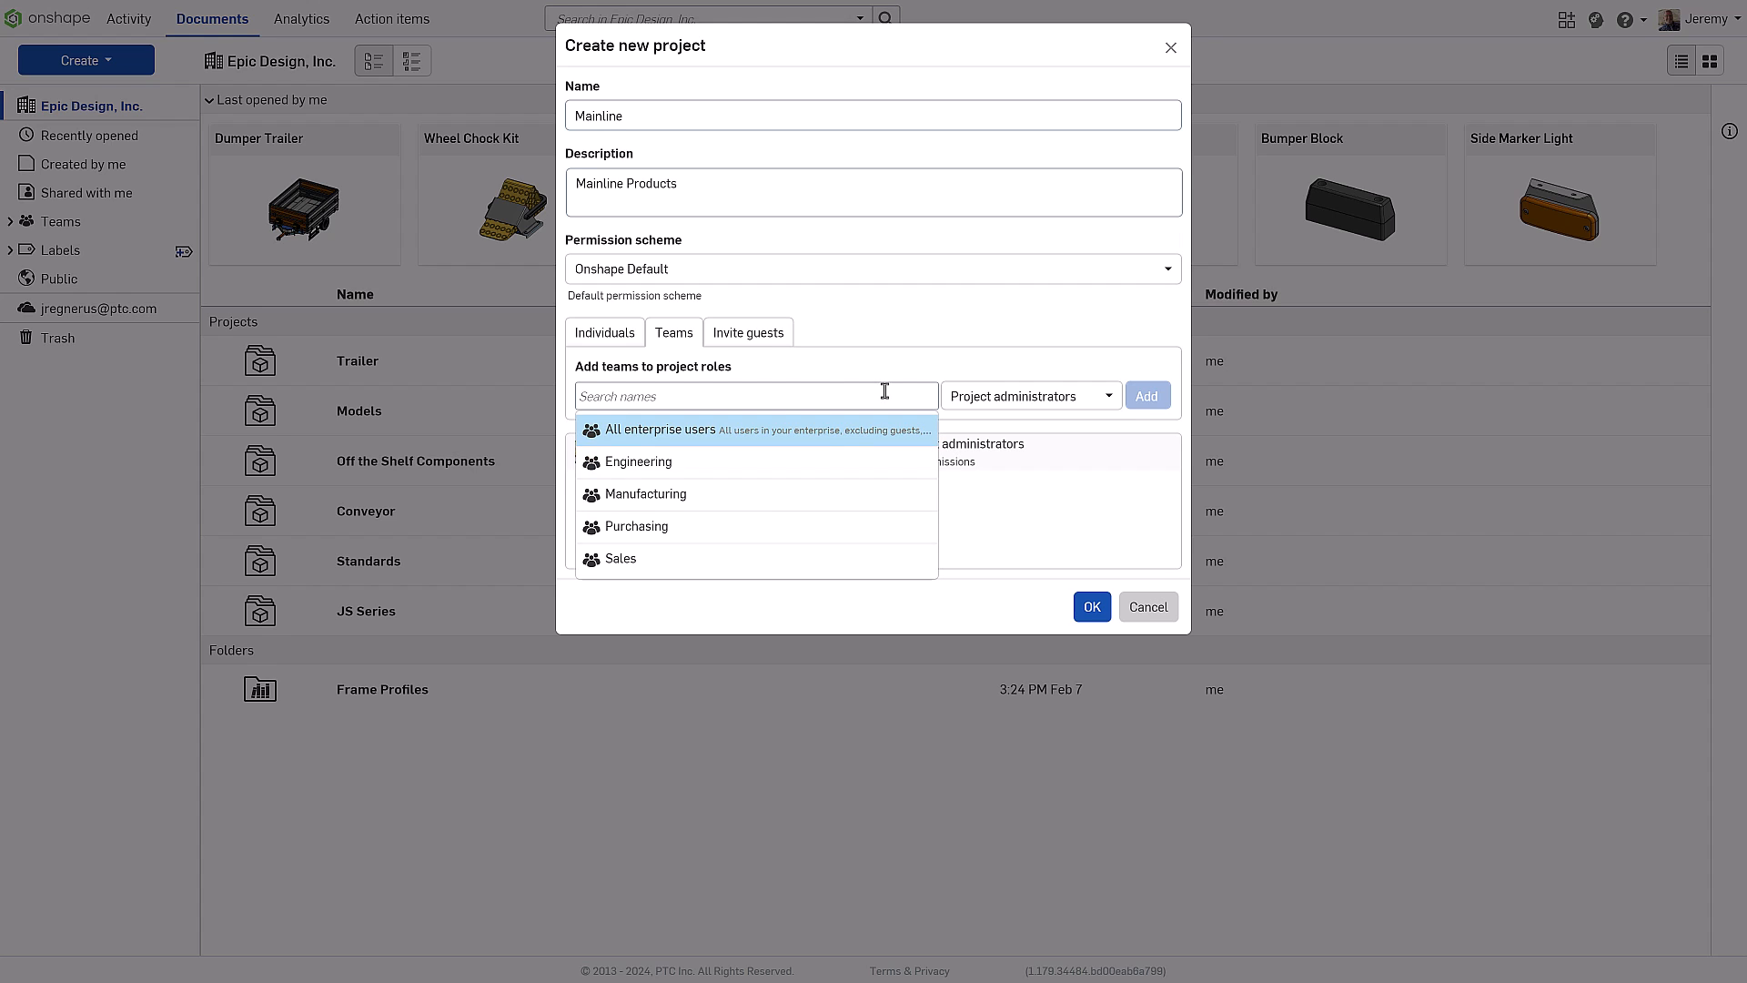
{"action": "left_click", "coordinate": [741, 464]}
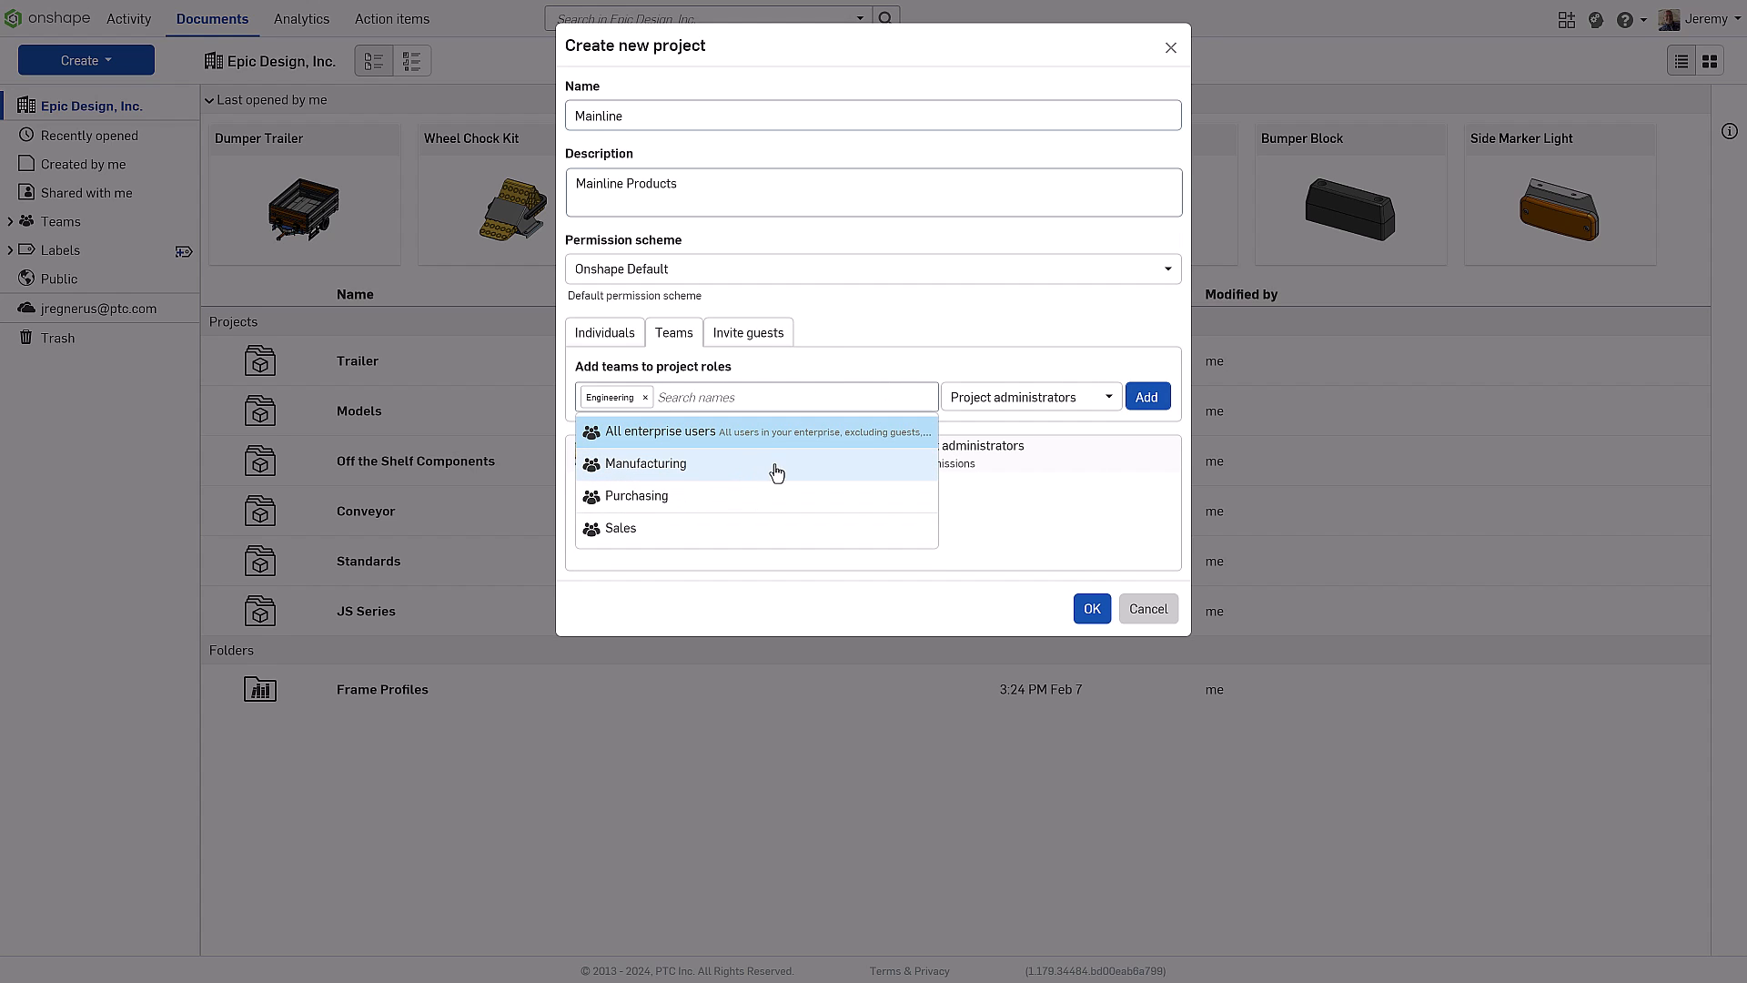
{"action": "left_click", "coordinate": [1055, 398]}
{"action": "left_click", "coordinate": [1037, 469]}
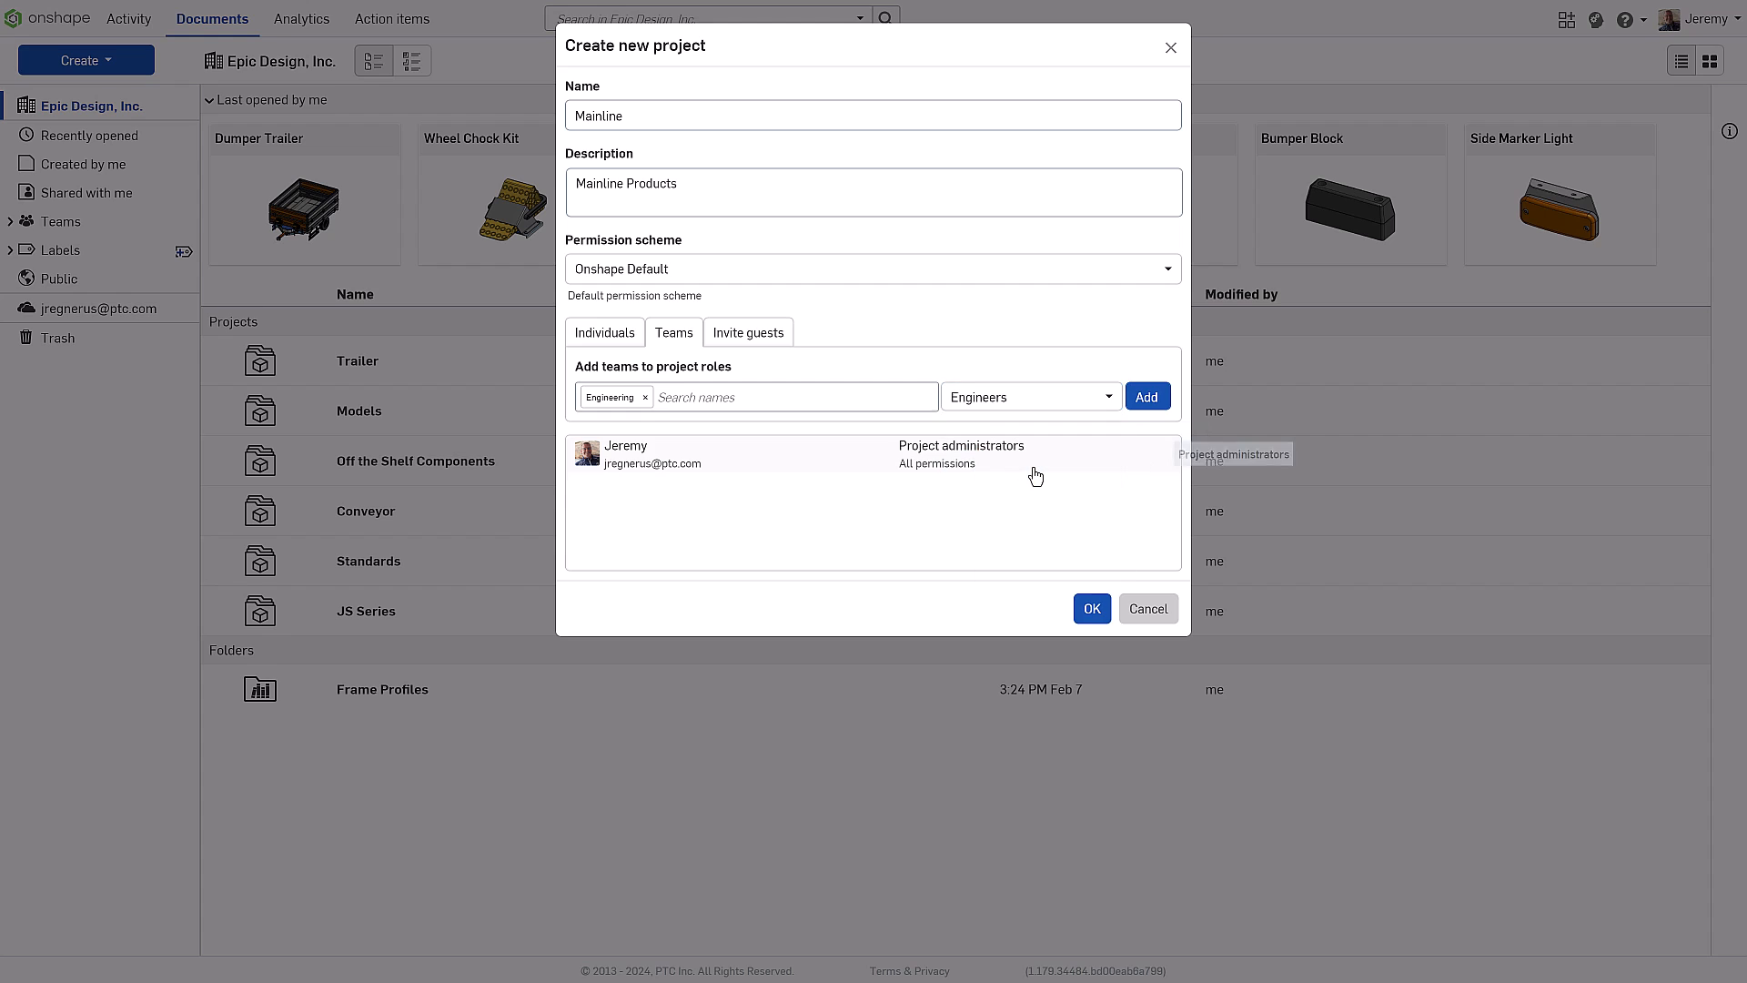
{"action": "left_click", "coordinate": [1157, 402]}
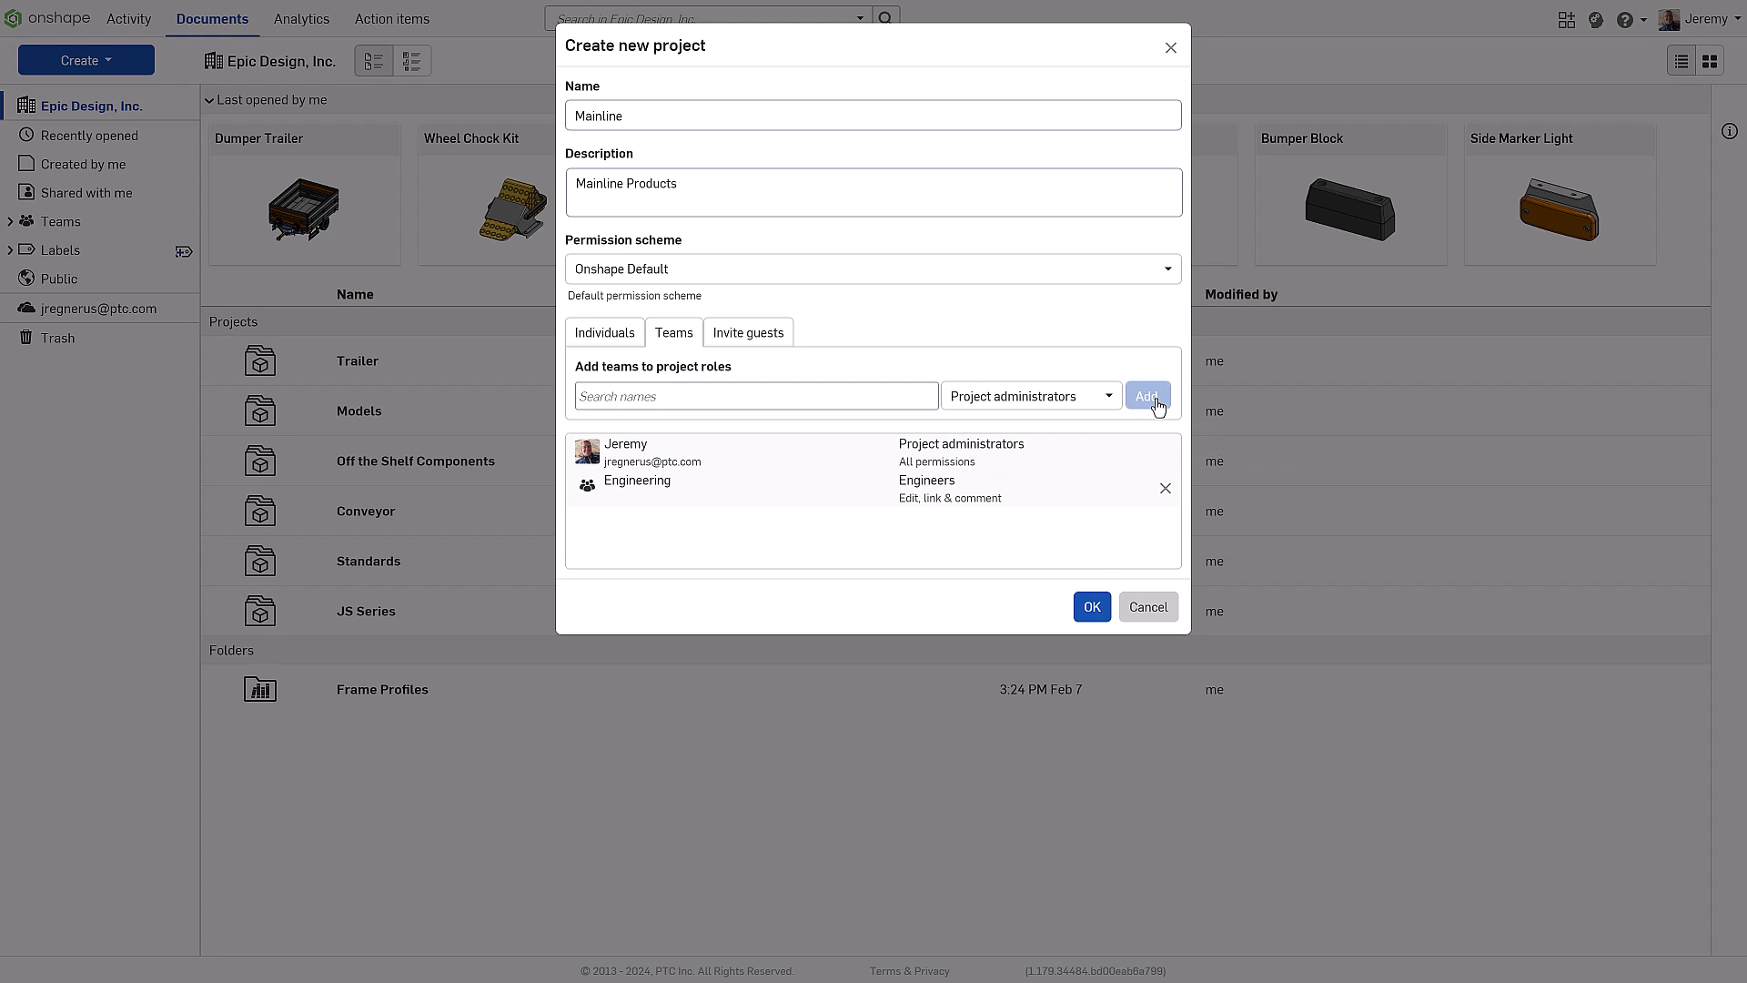
Invite the customer guest by e-mail with the Reviewers role
{"action": "left_click", "coordinate": [753, 335]}
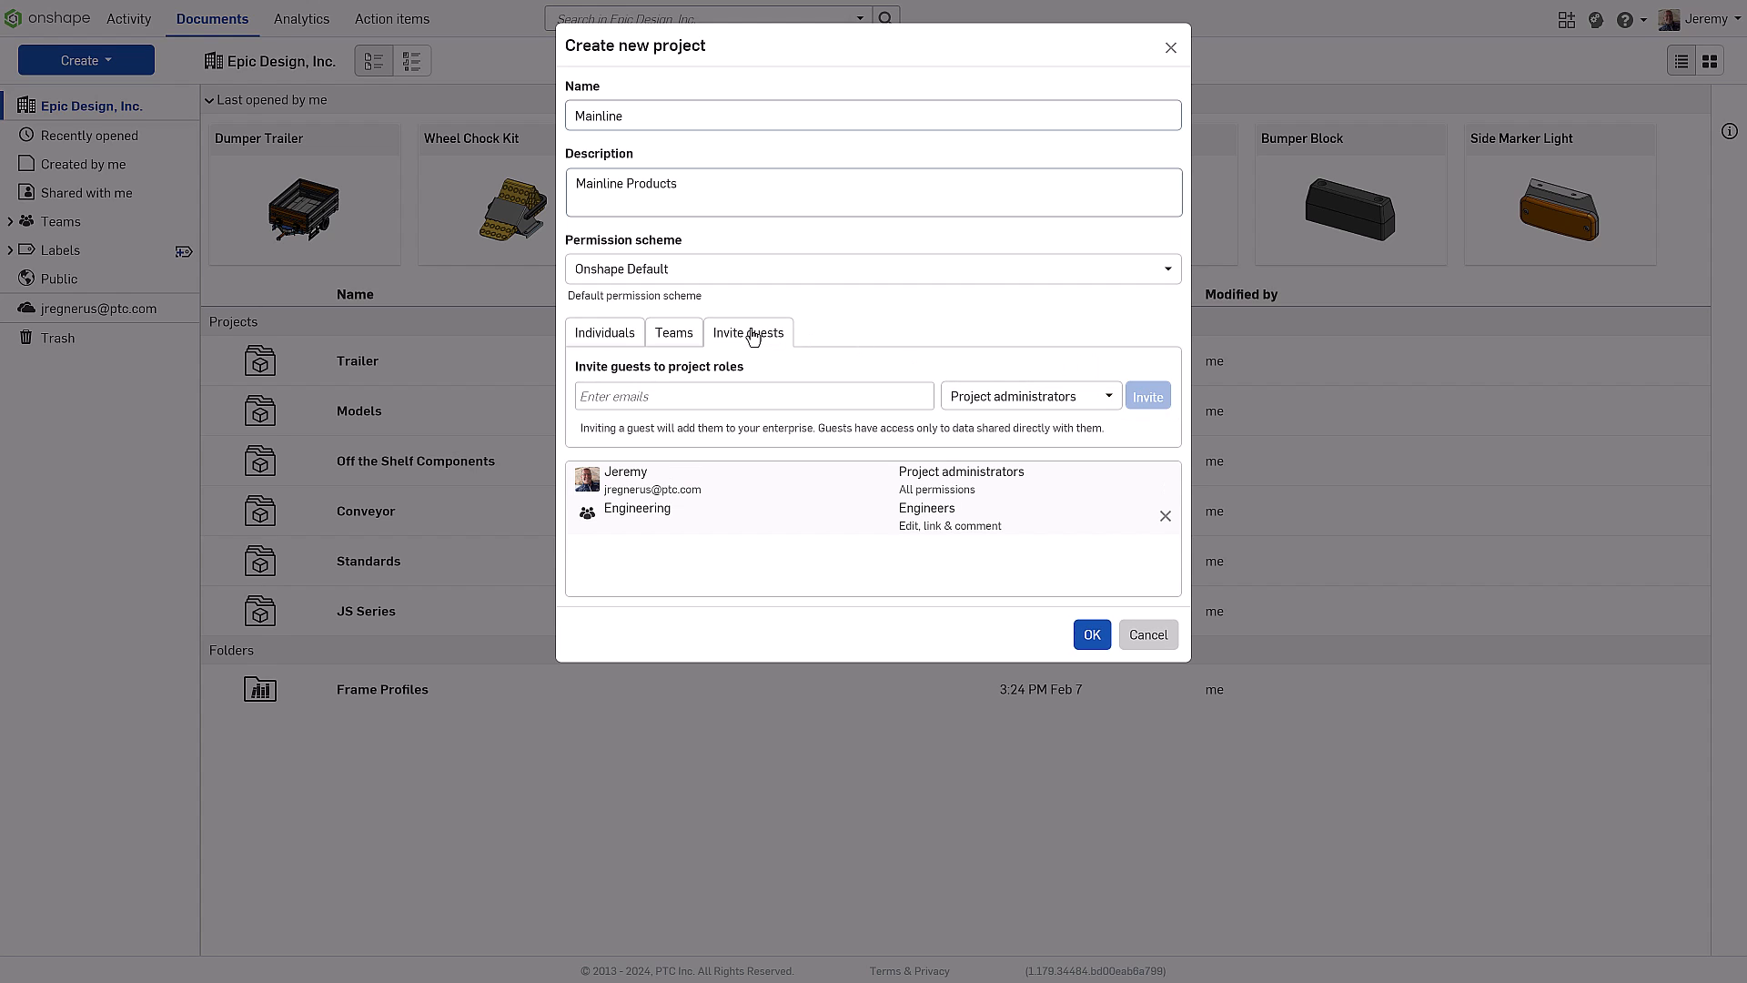
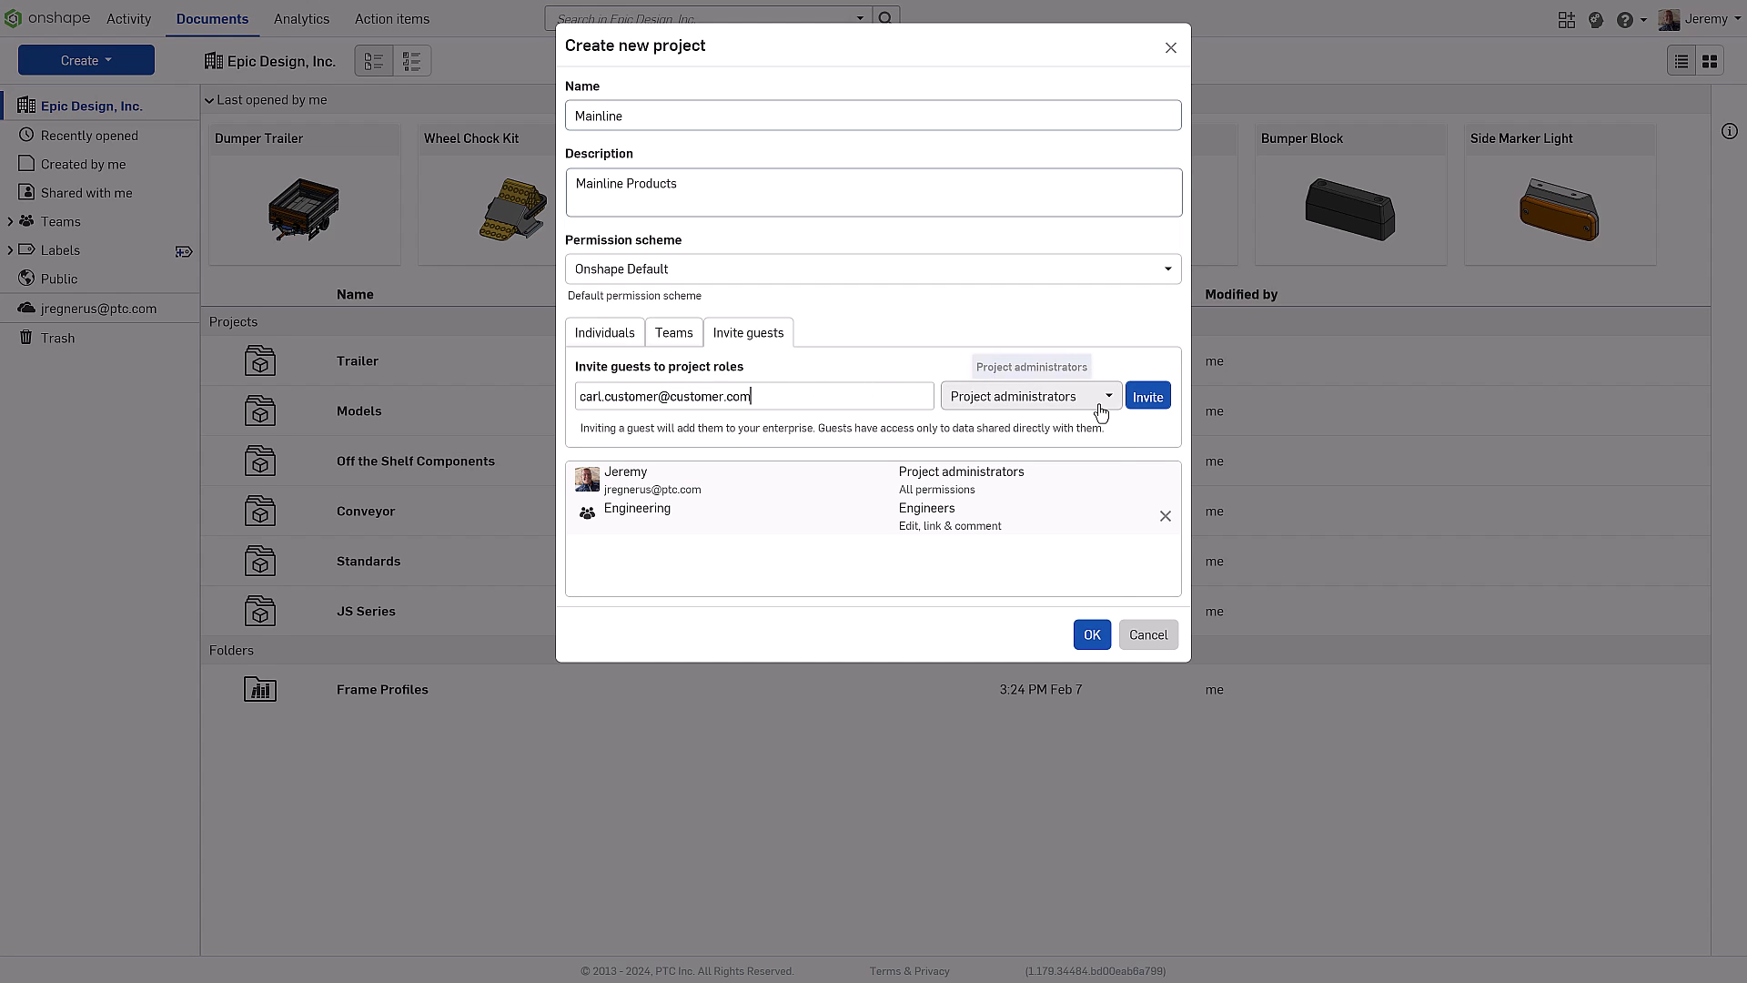
{"action": "left_click", "coordinate": [1100, 406]}
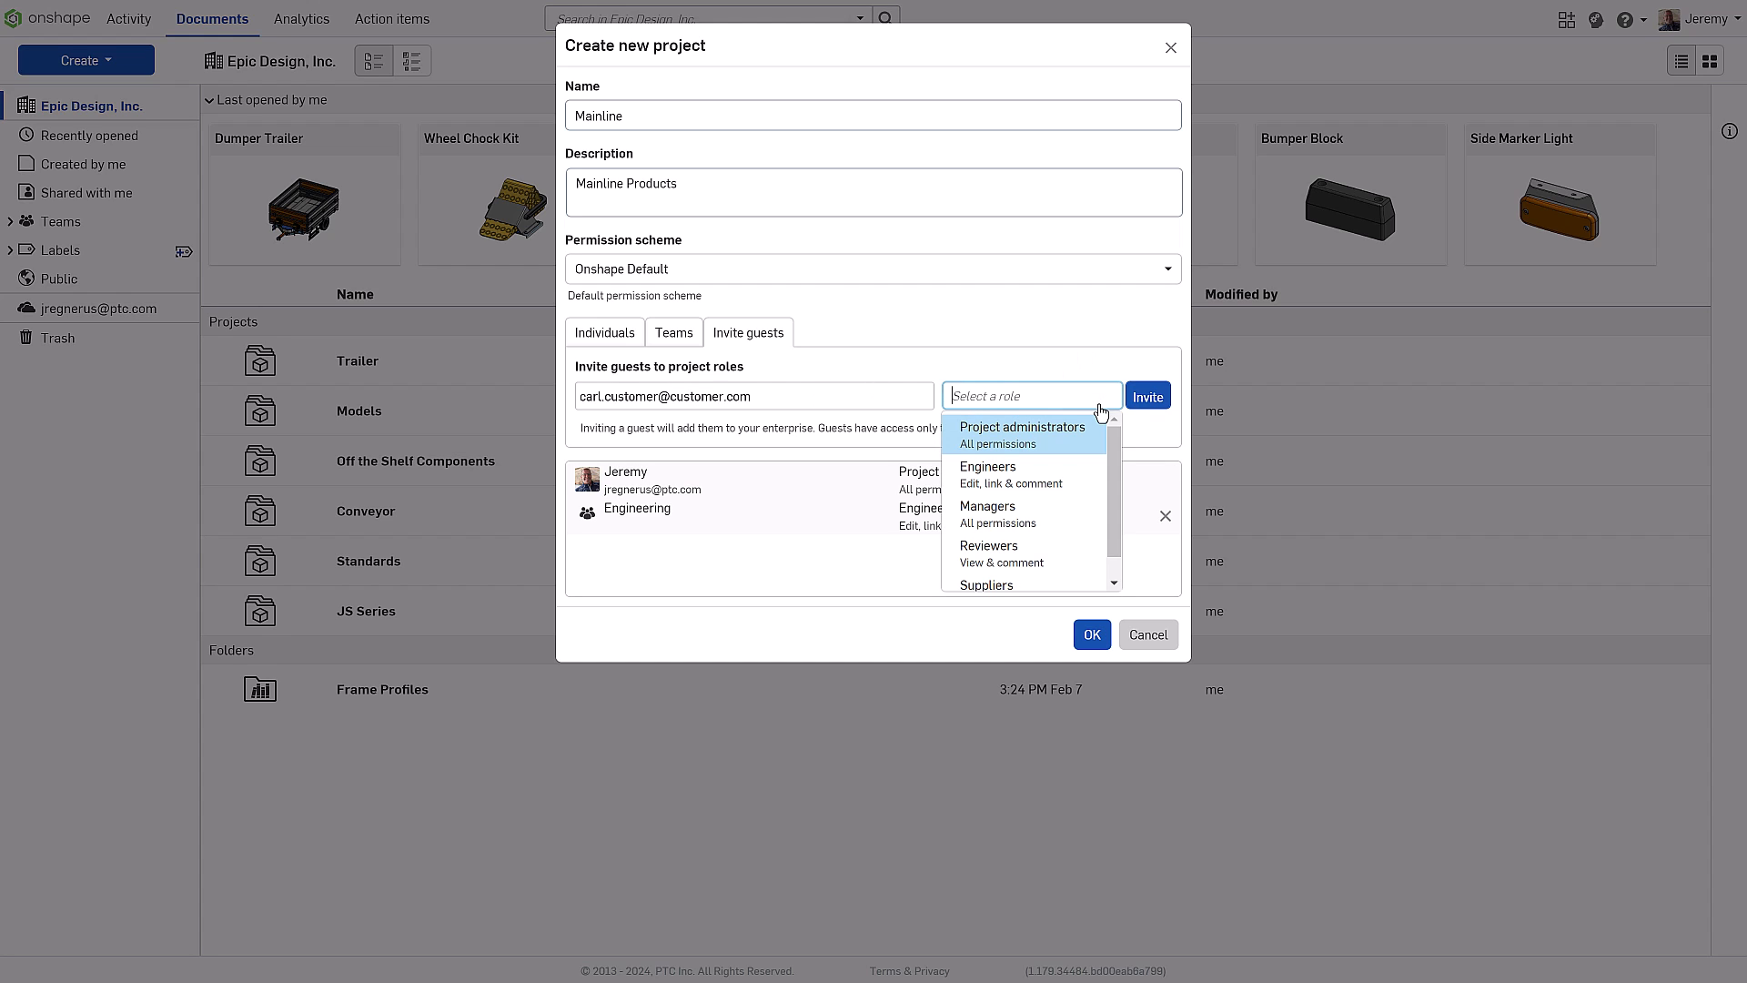
{"action": "left_click", "coordinate": [1037, 550]}
{"action": "left_click", "coordinate": [1154, 397]}
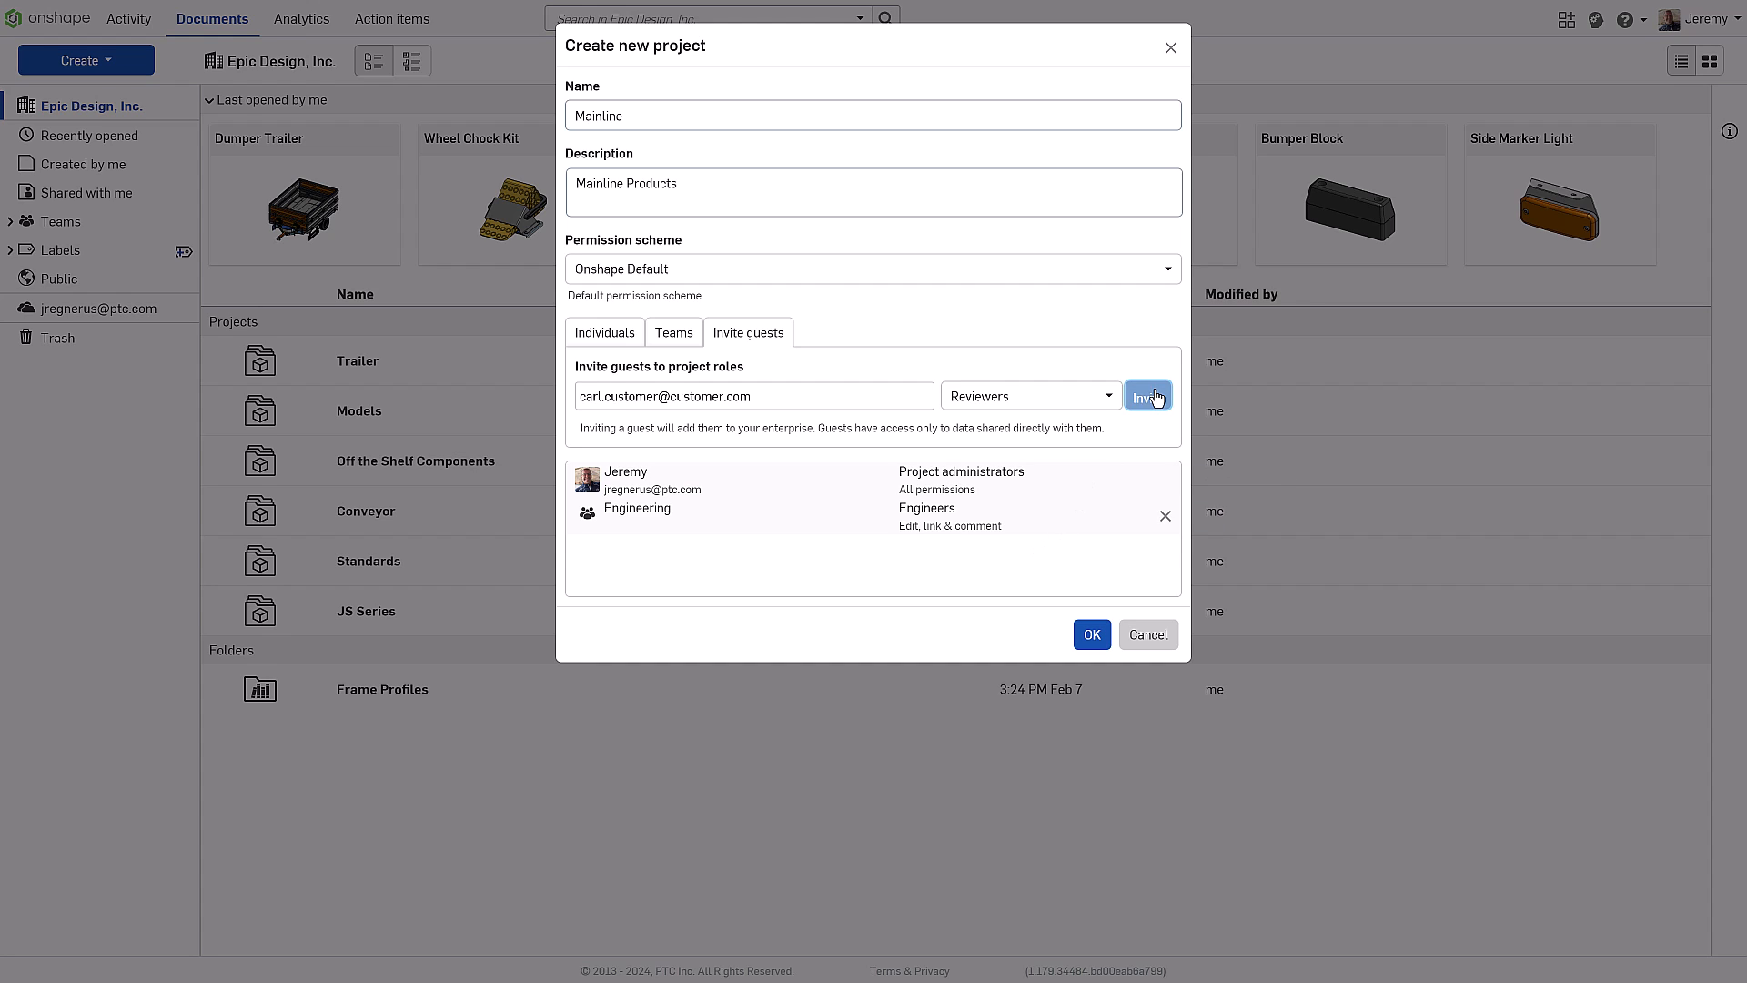
Invite the contractor guest by e-mail as a Supplier, then create the Mainline project
{"action": "left_click", "coordinate": [830, 396]}
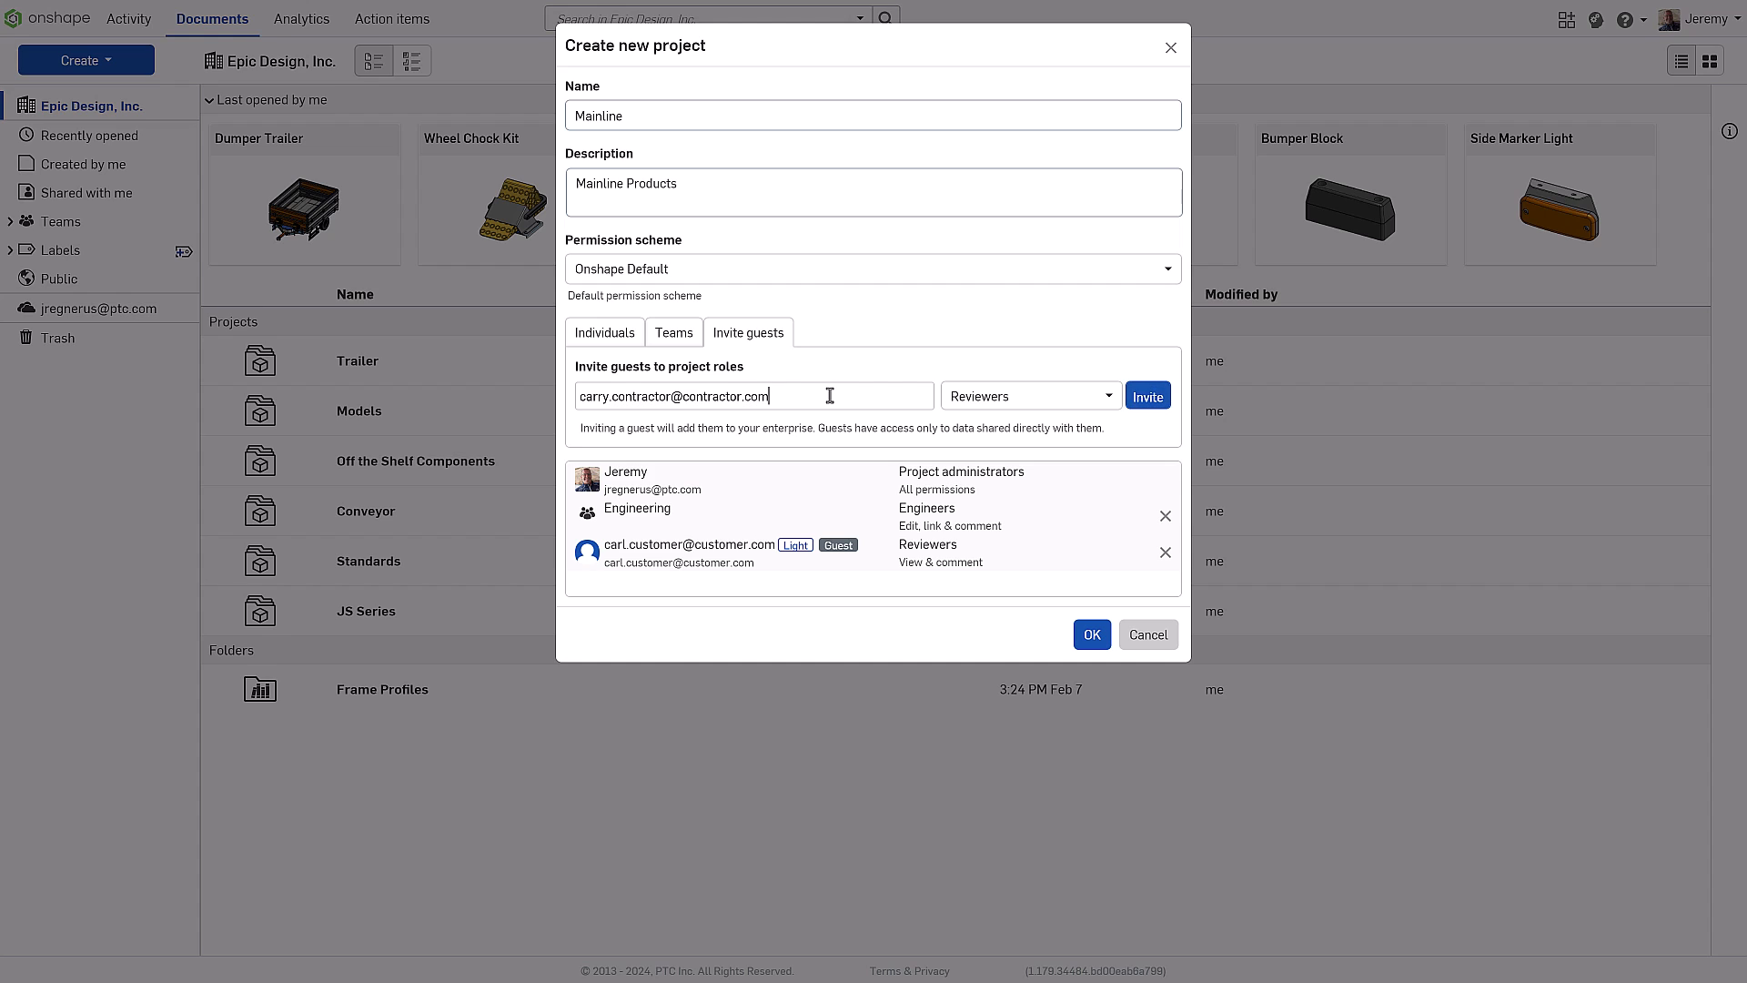
{"action": "left_click", "coordinate": [1039, 395]}
{"action": "scroll", "coordinate": [1039, 578], "scroll_direction": "down", "scroll_amount": 1}
{"action": "left_click", "coordinate": [1038, 569]}
{"action": "left_click", "coordinate": [1160, 399]}
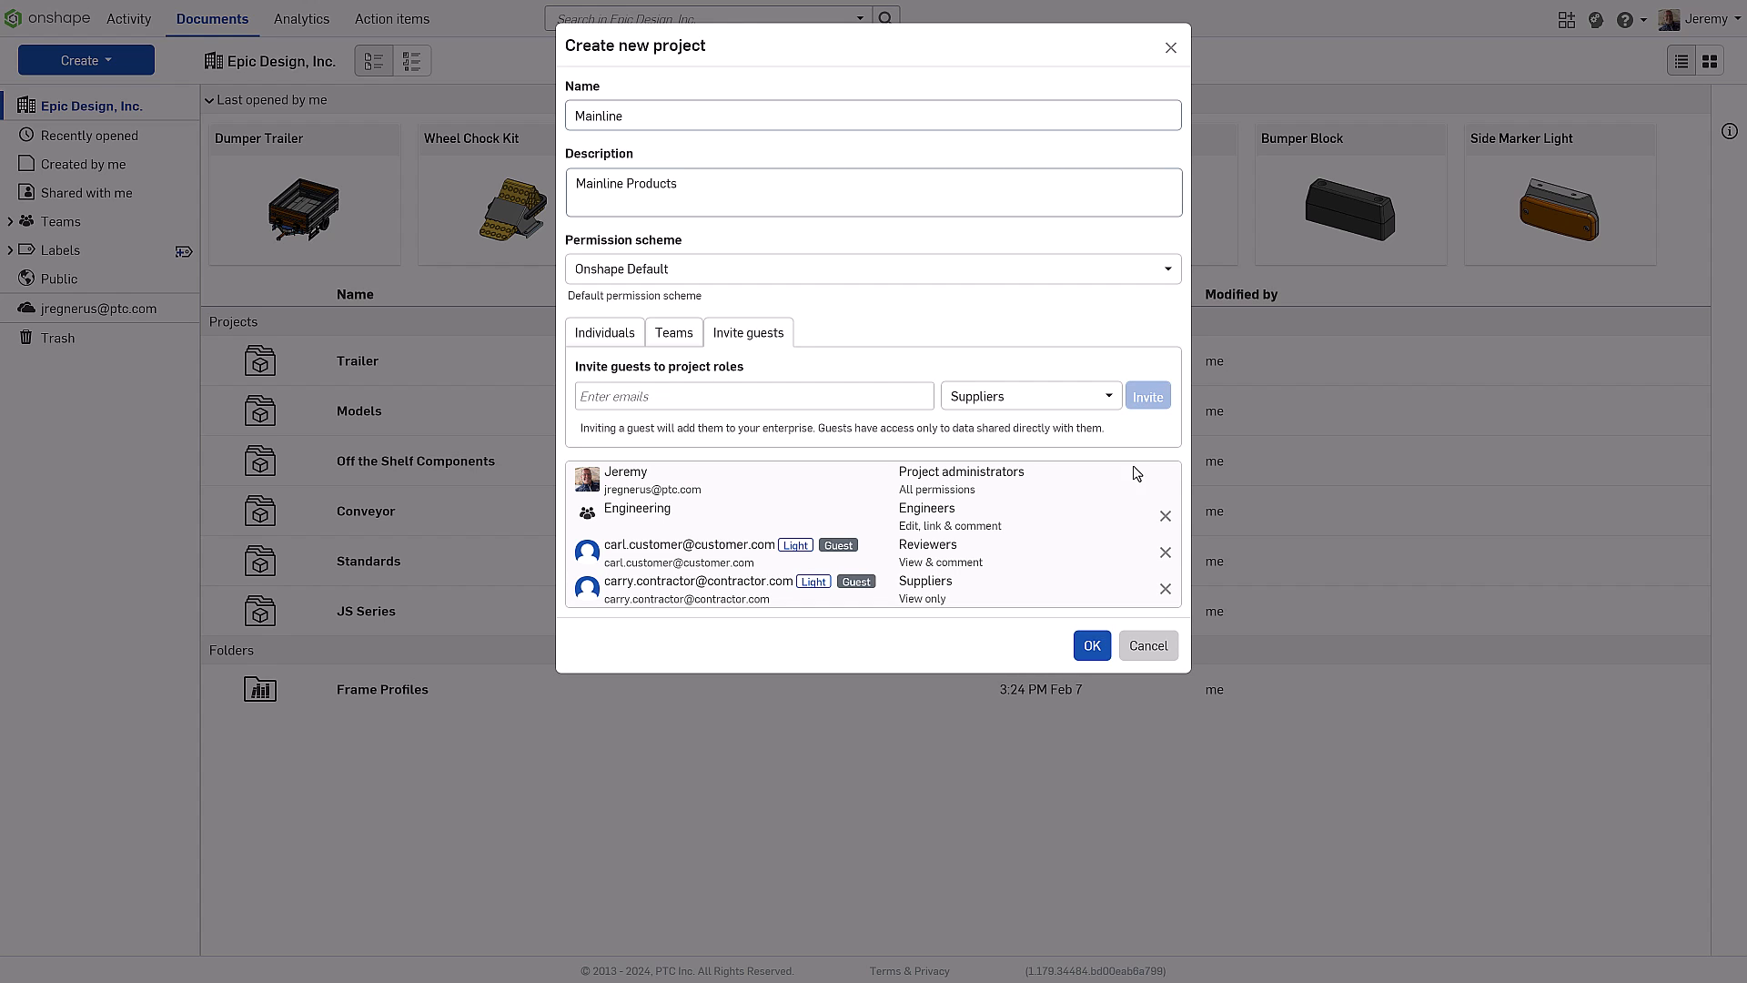
{"action": "left_click", "coordinate": [1095, 645]}
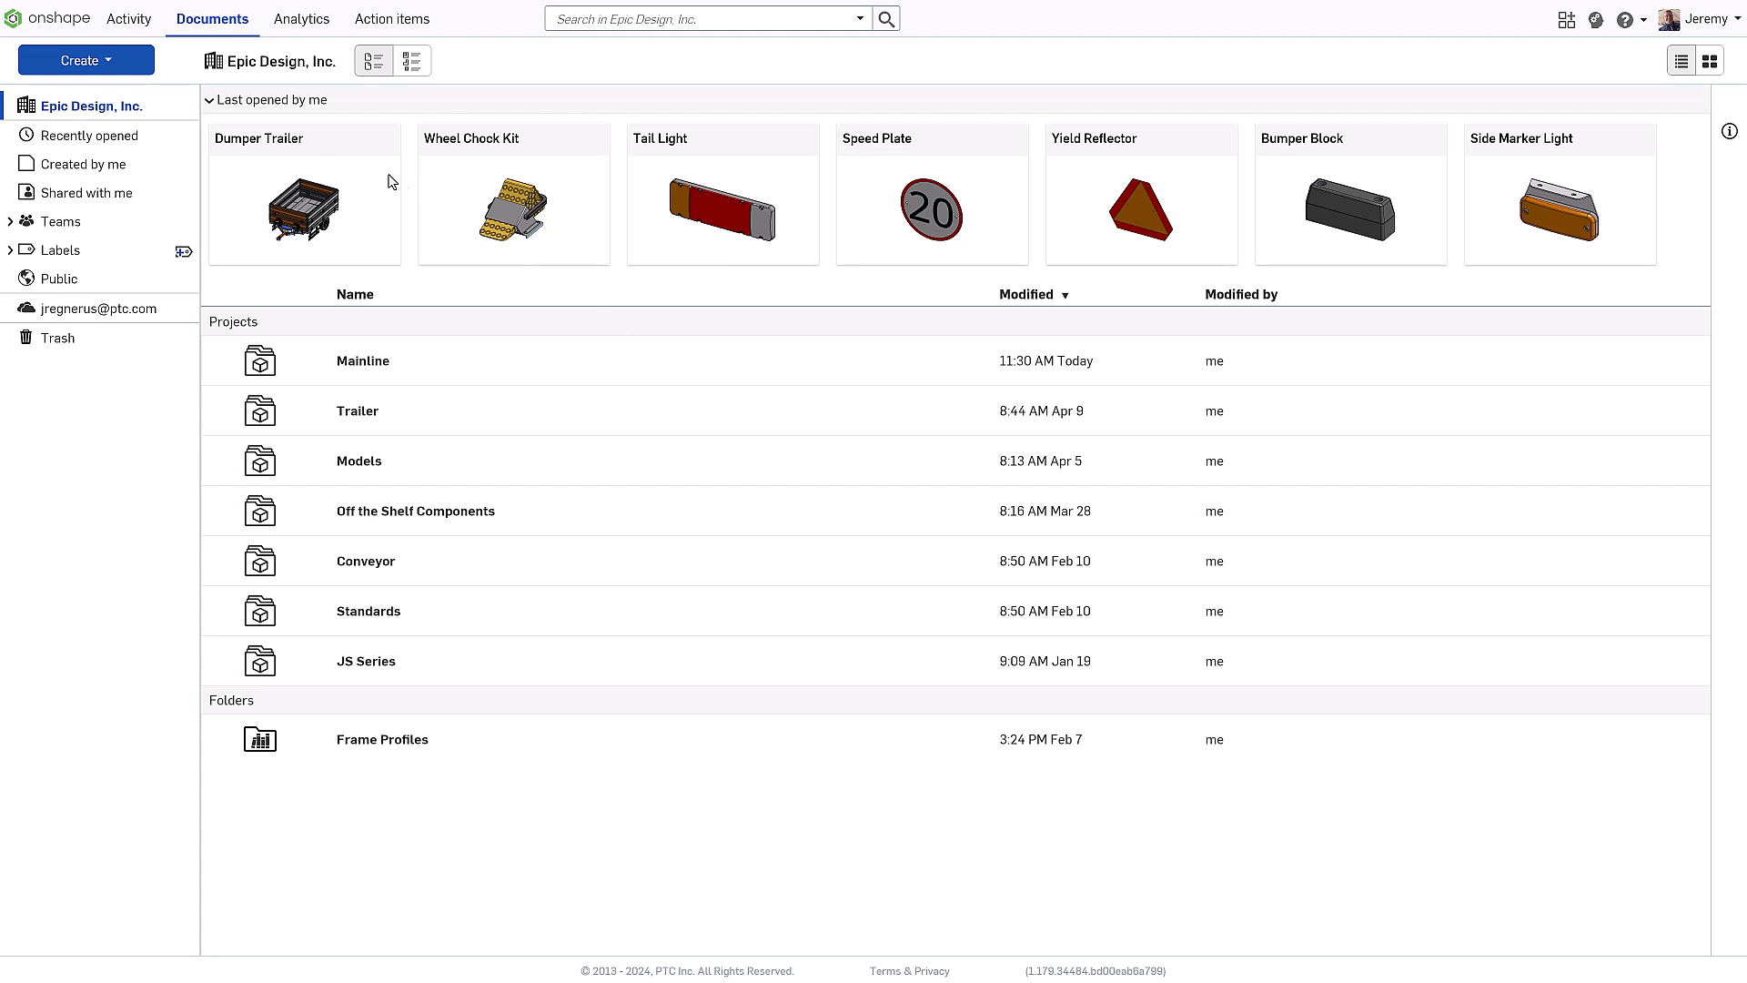
Open Dumper Trailer, switch to the Axle Installation Assembly and briefly try a section view
{"action": "left_click", "coordinate": [288, 209]}
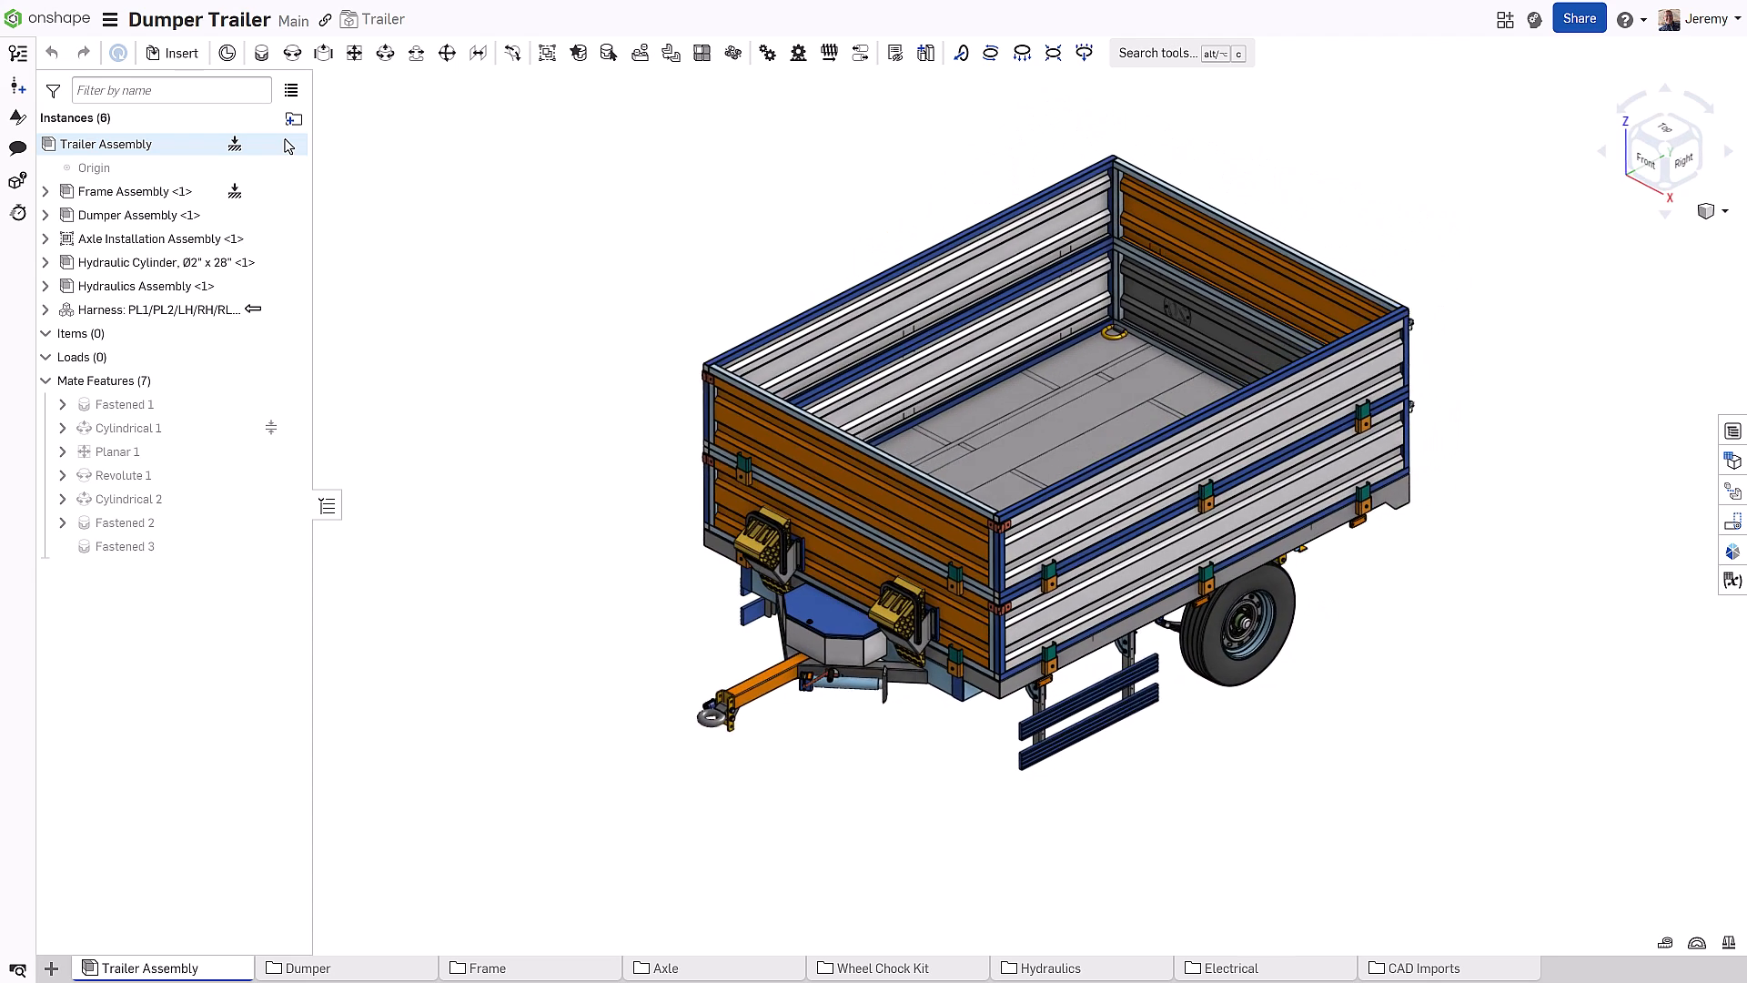
{"action": "right_click", "coordinate": [187, 240]}
{"action": "left_click", "coordinate": [257, 506]}
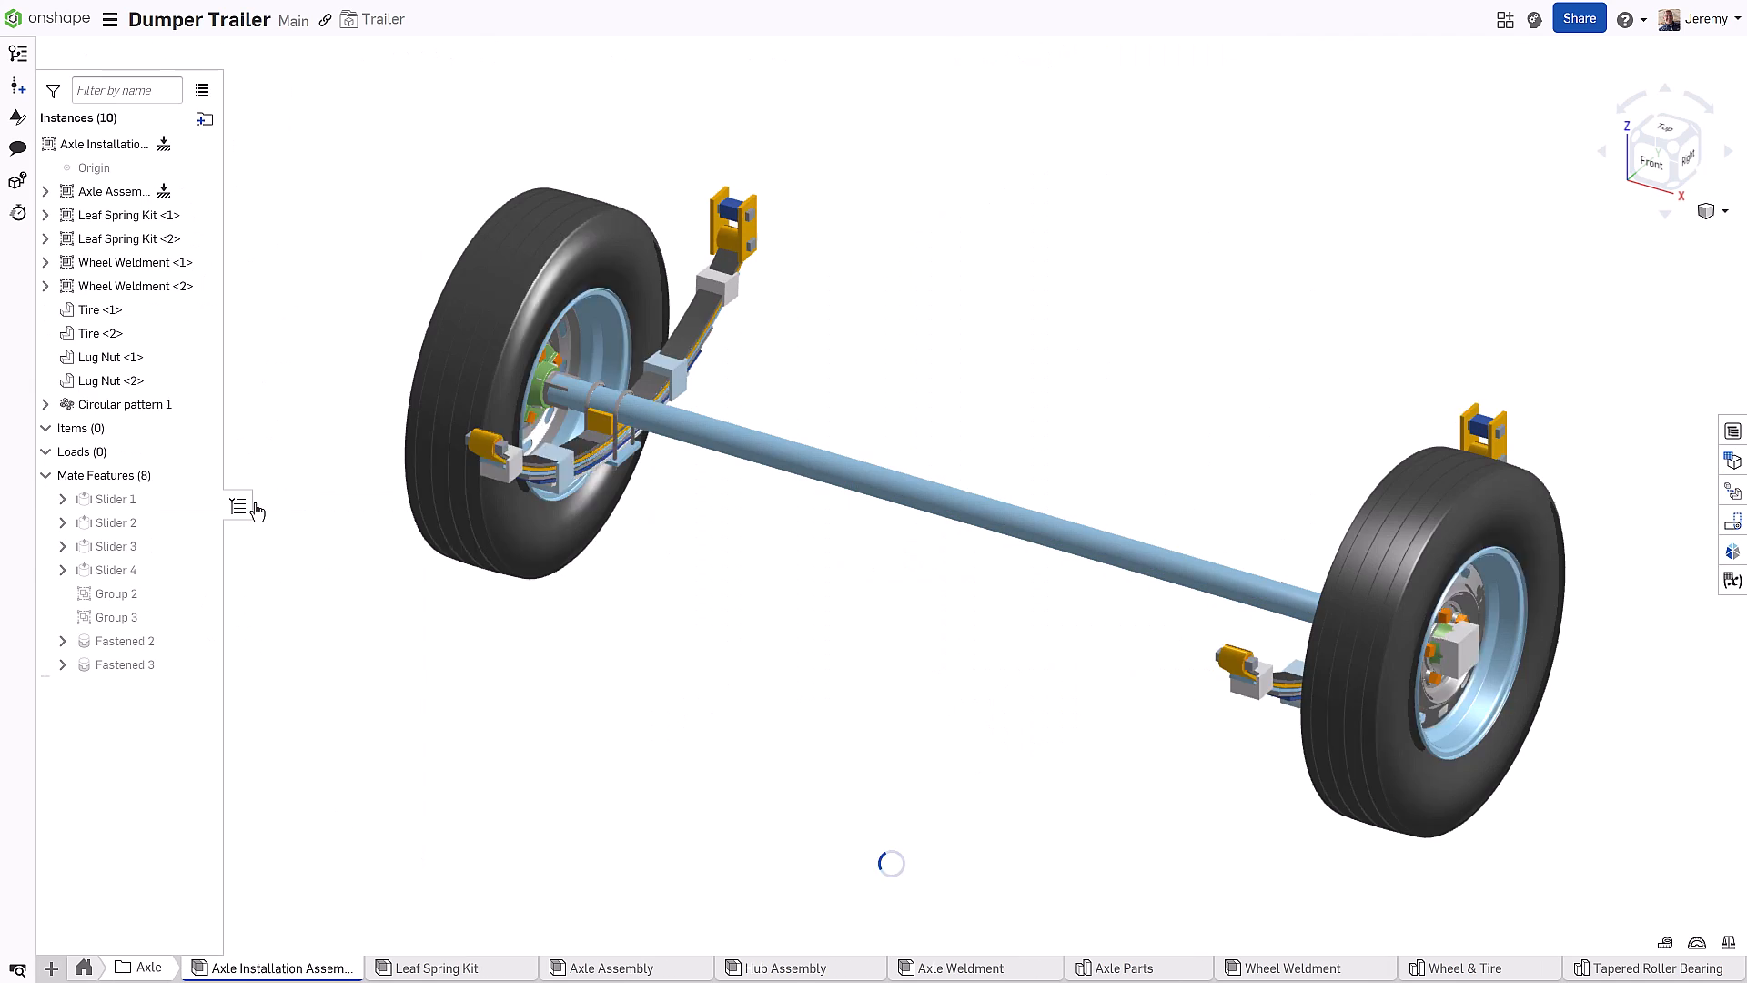
{"action": "left_click", "coordinate": [830, 484]}
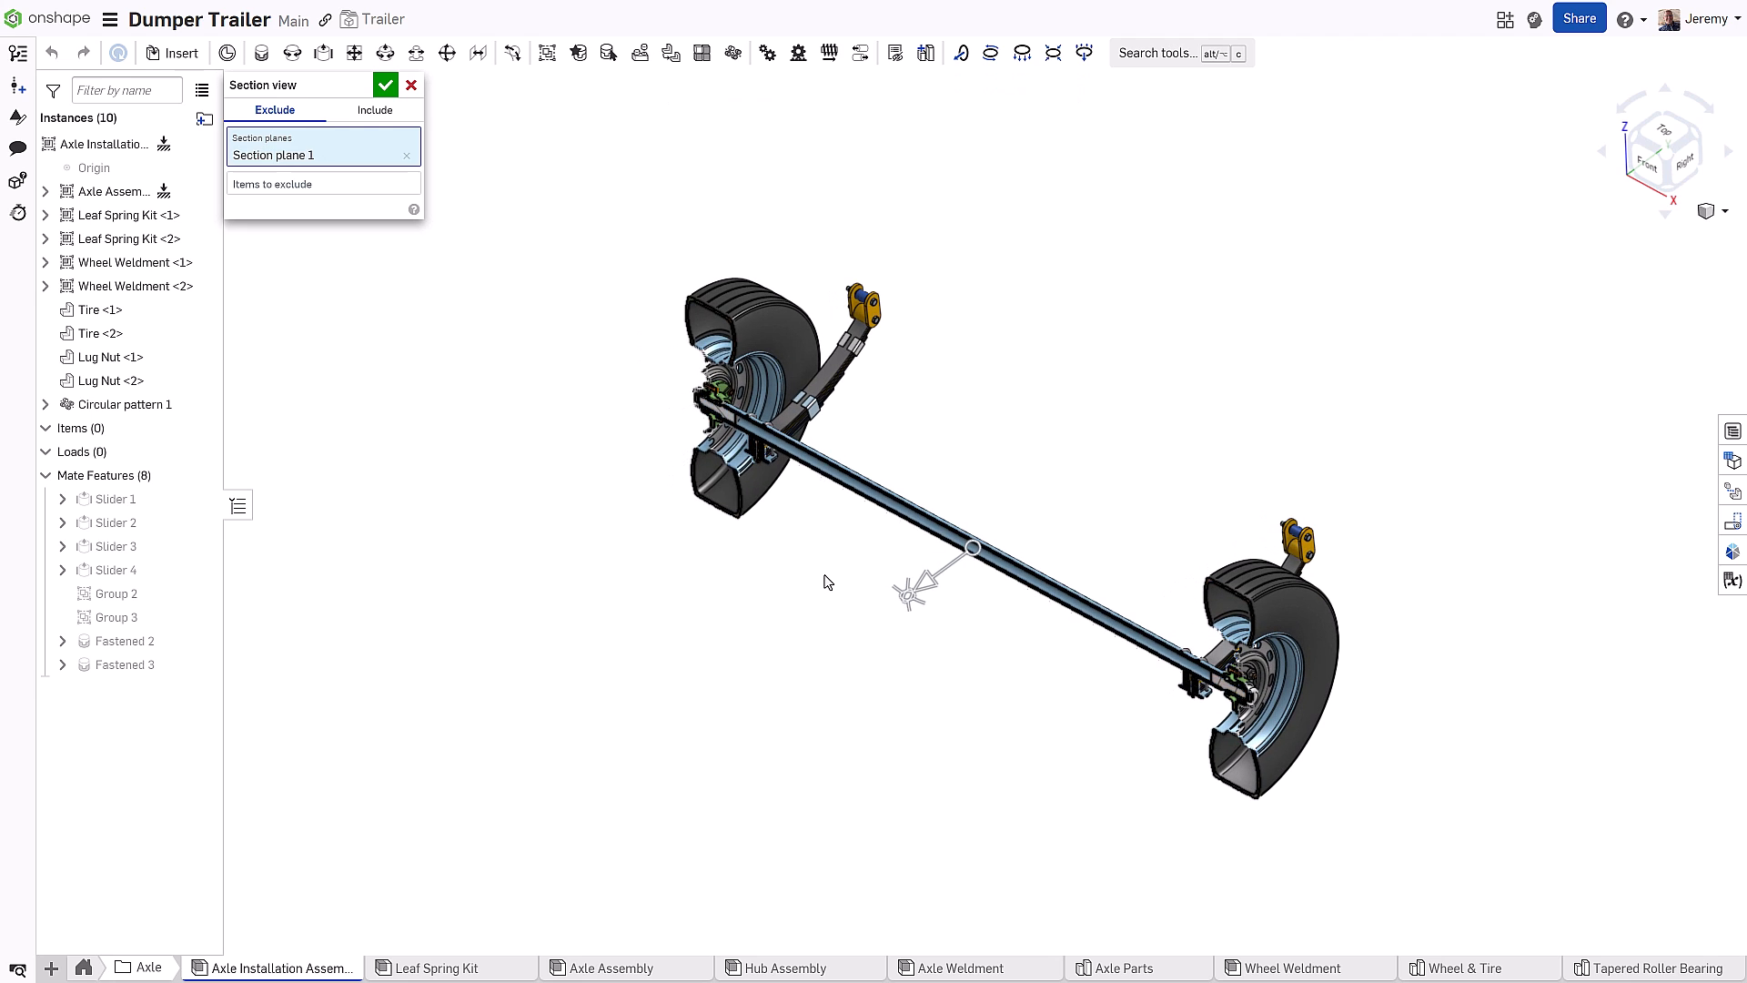
{"action": "key", "text": "Escape"}
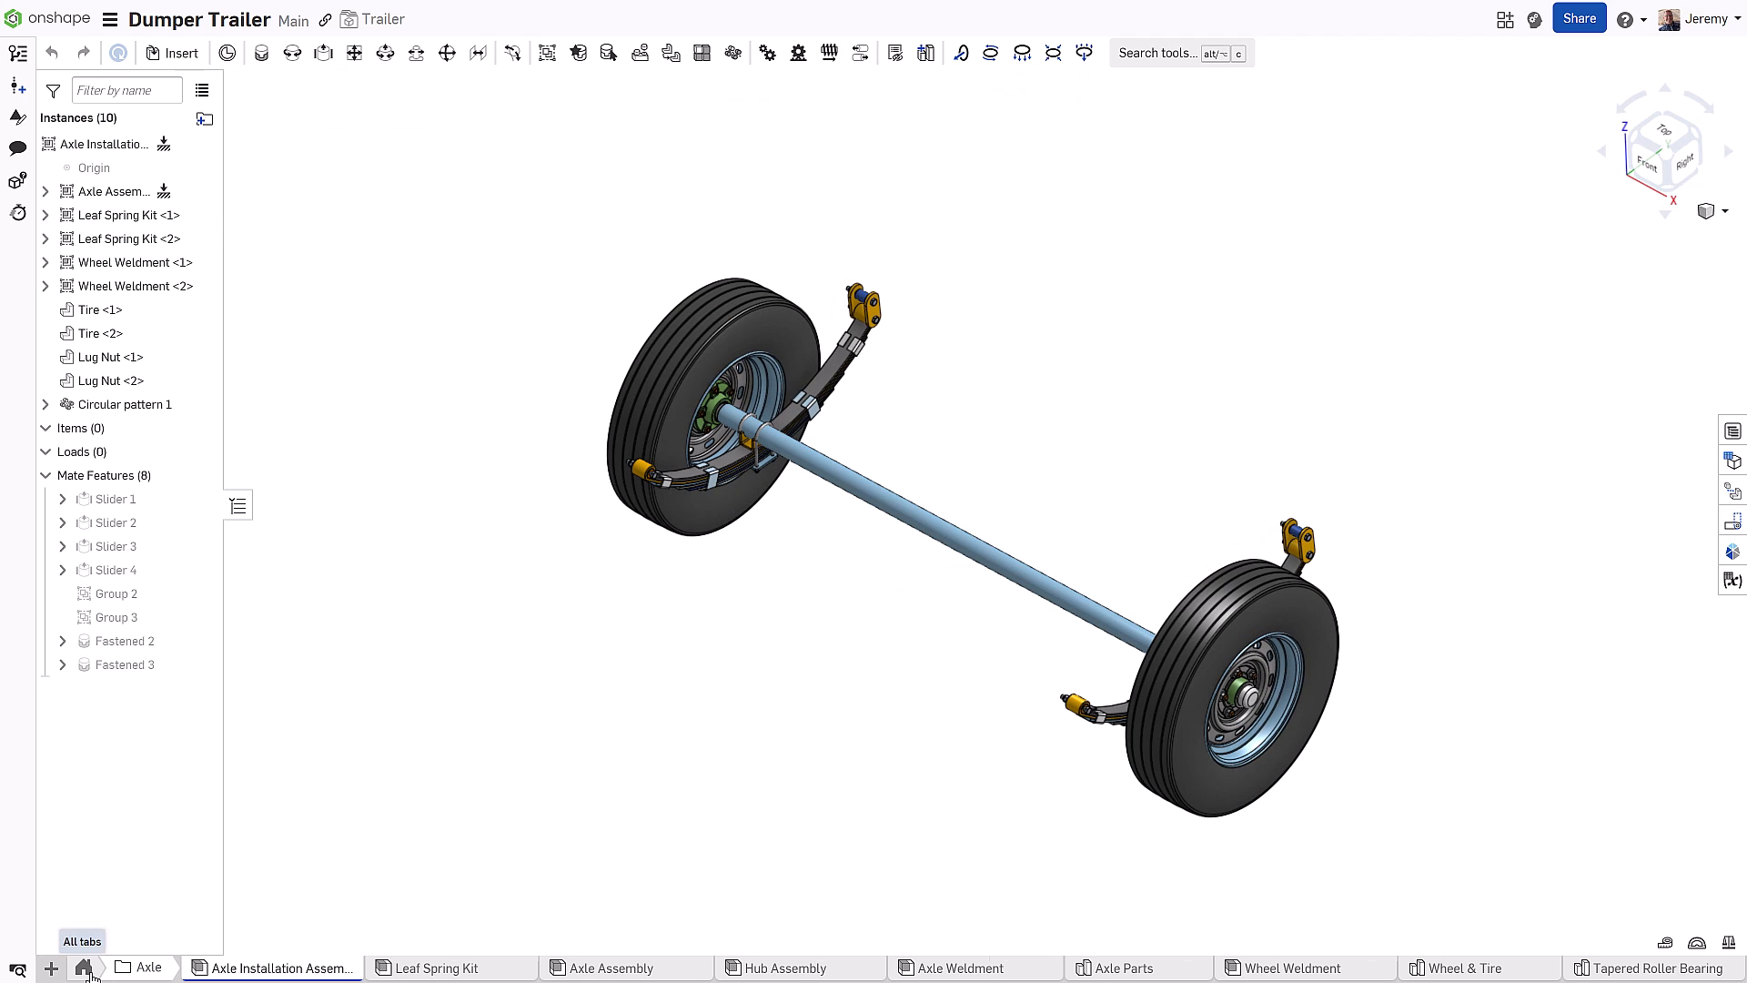
Browse the Frame folder's Part Studio and Frame Assembly tabs, ending on the Frame drawing
{"action": "left_click", "coordinate": [134, 962]}
{"action": "left_click", "coordinate": [506, 971]}
{"action": "left_click", "coordinate": [506, 971]}
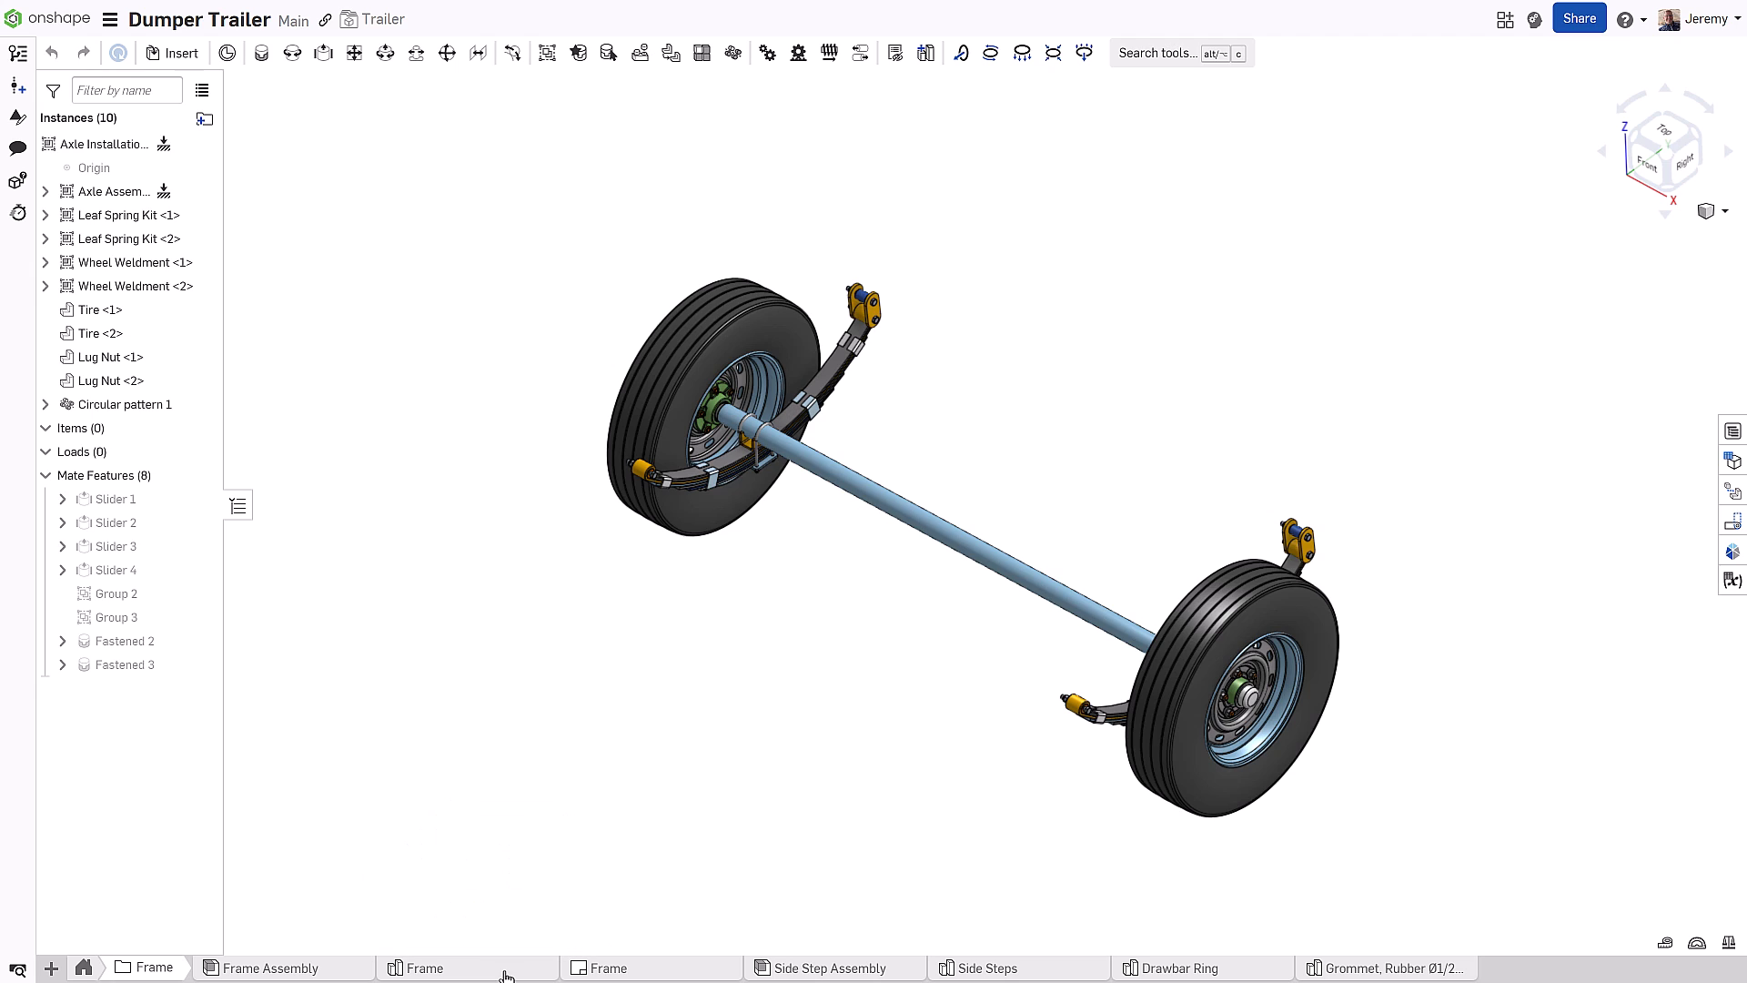
{"action": "left_click", "coordinate": [304, 970]}
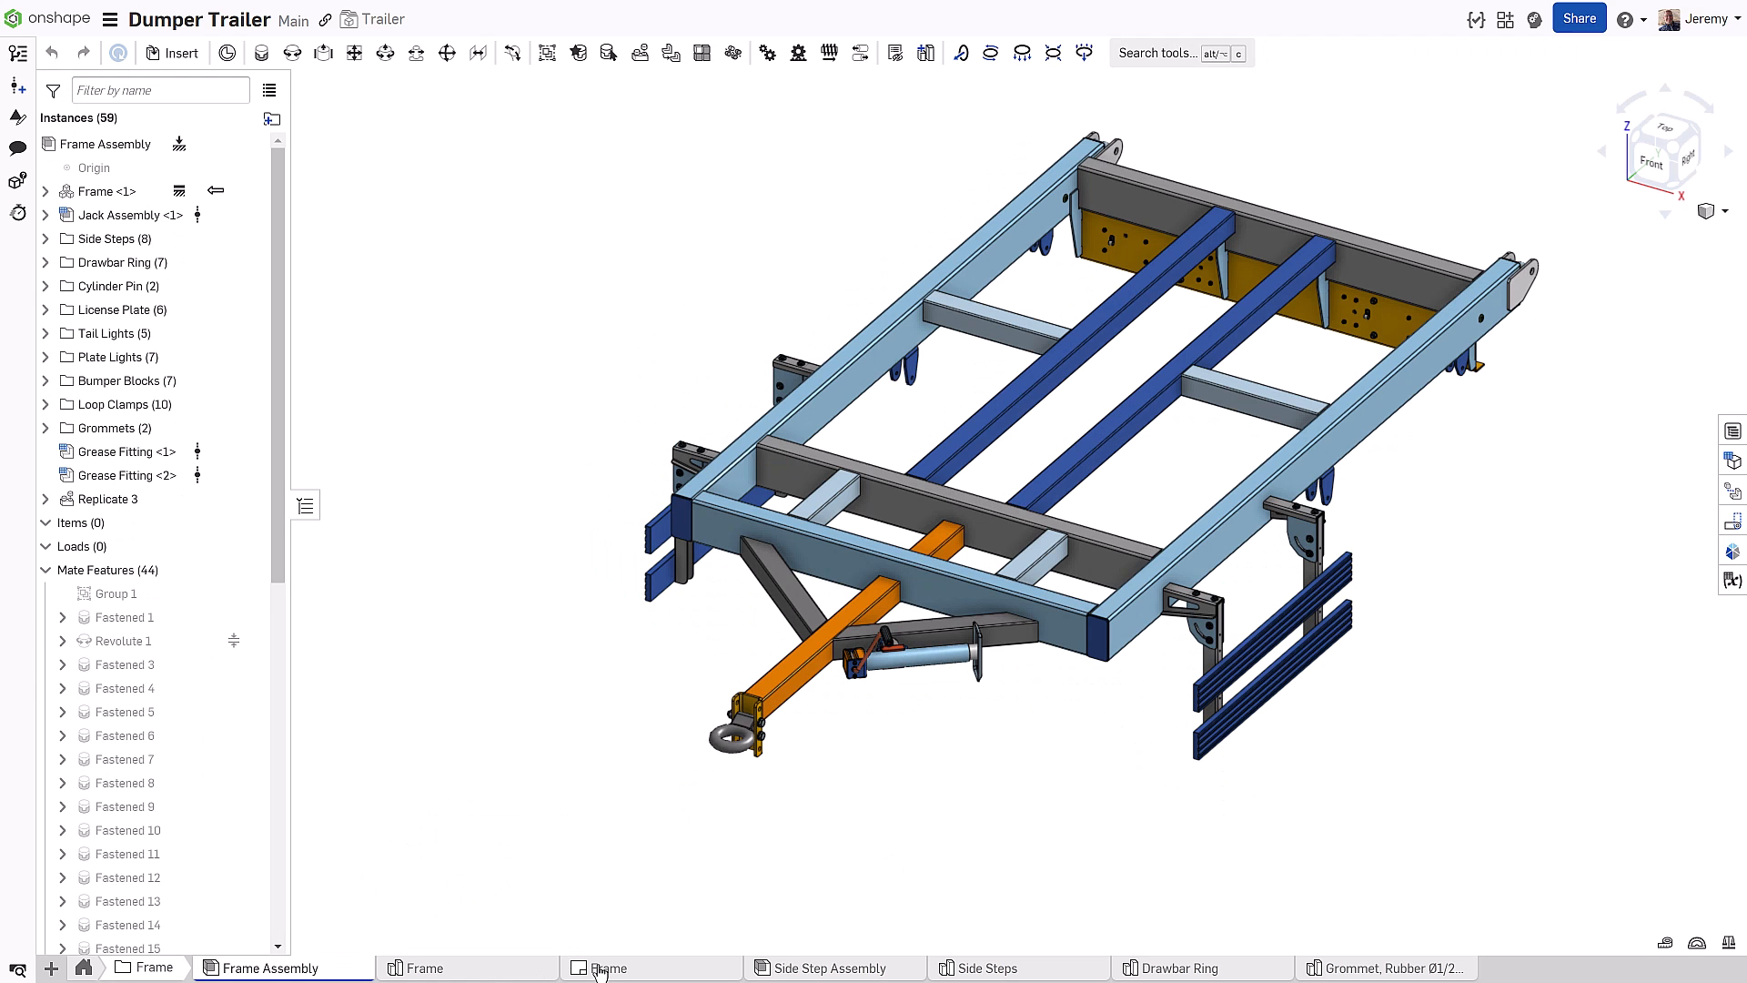
{"action": "left_click", "coordinate": [600, 970]}
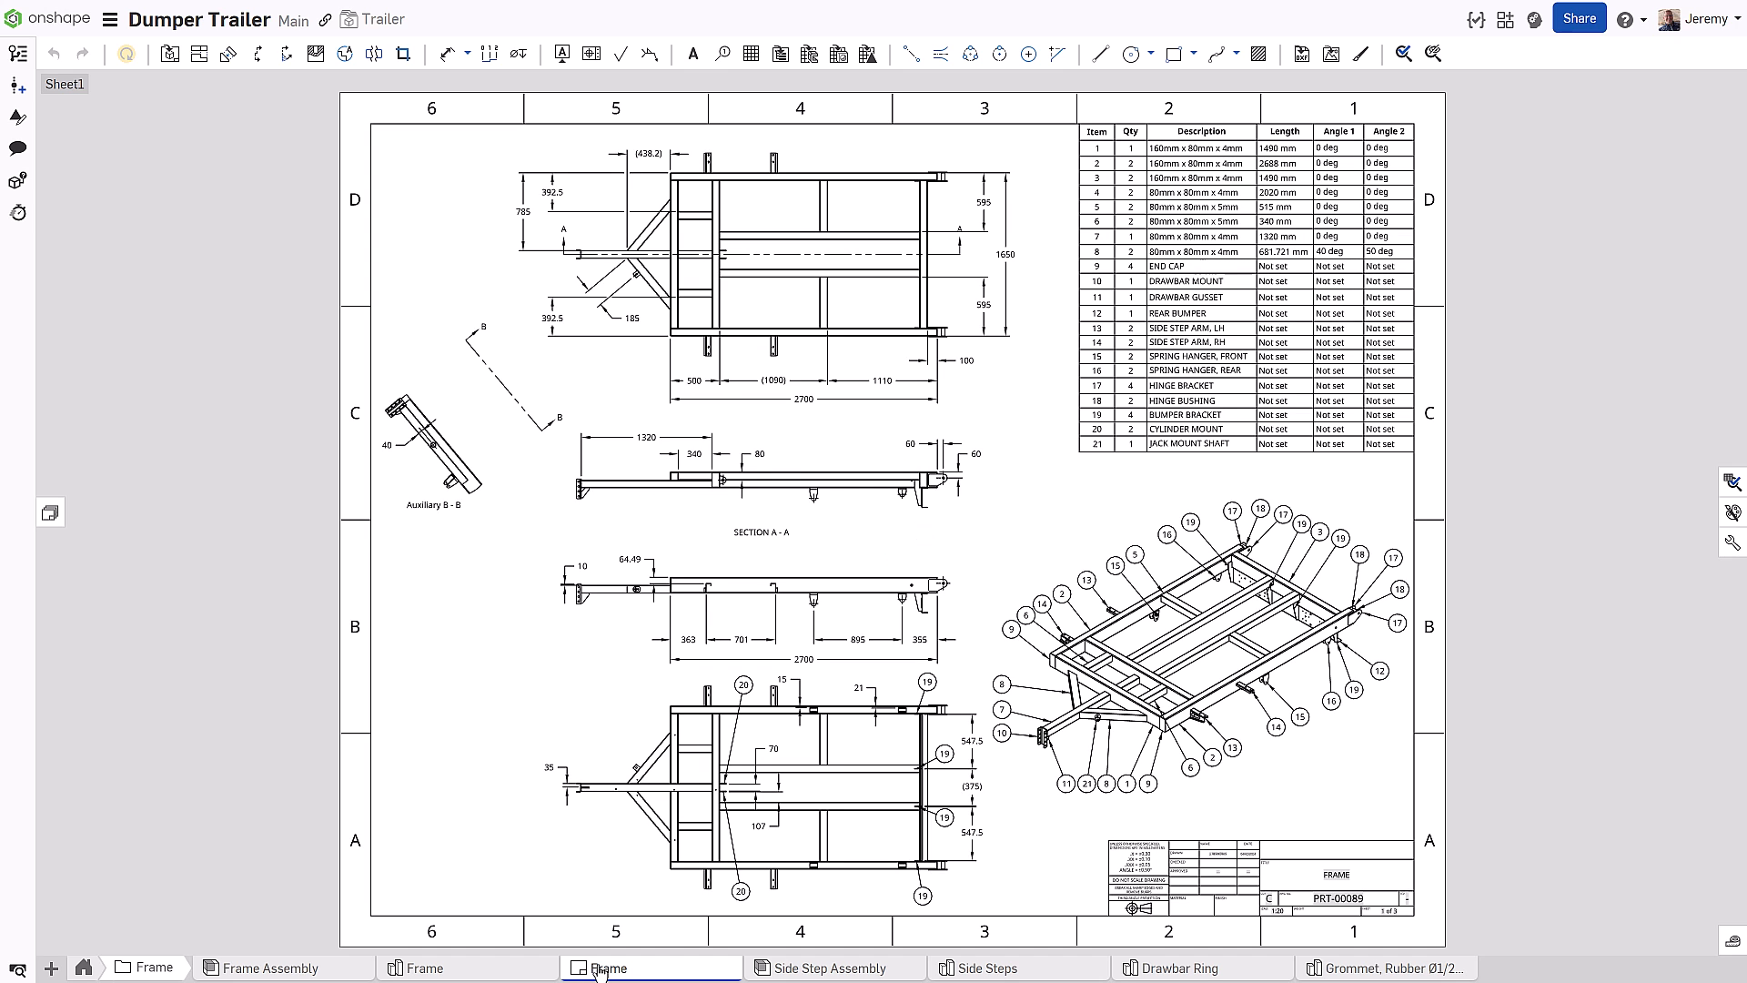
Filter the tab overview to images, view WCT-2-28.png, then open the hydraulic cylinder assembly
{"action": "left_click", "coordinate": [18, 967]}
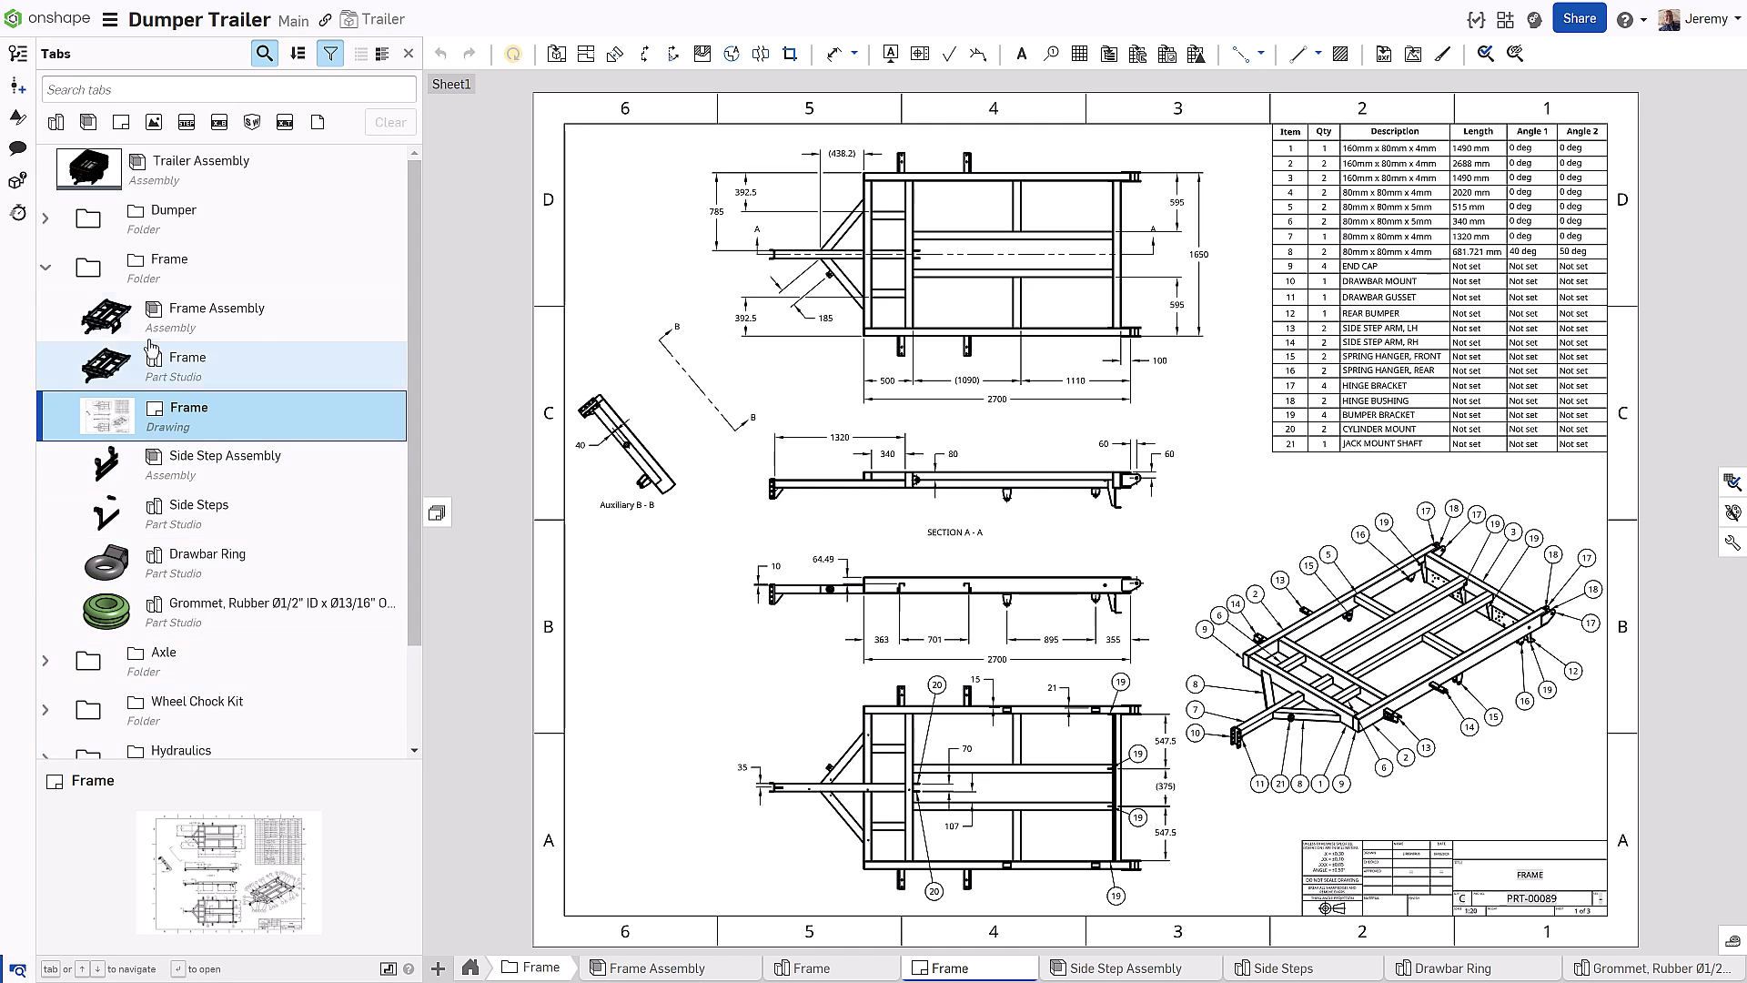
{"action": "left_click", "coordinate": [153, 122]}
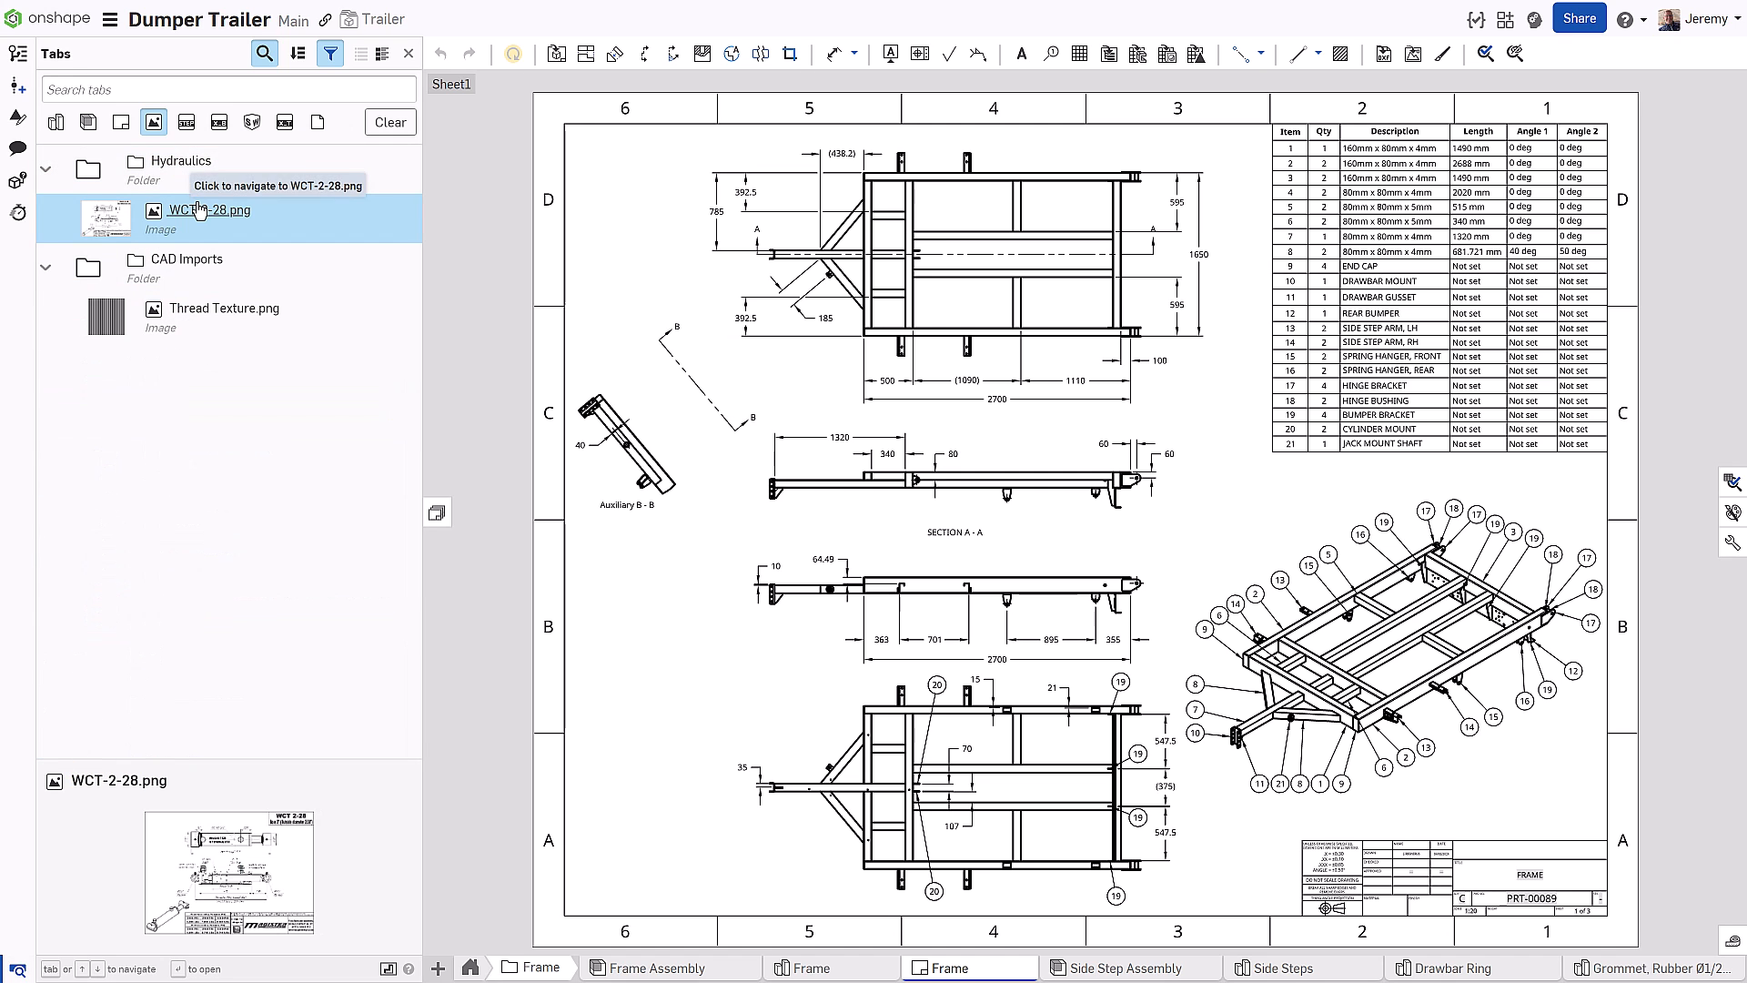
{"action": "left_click", "coordinate": [199, 212]}
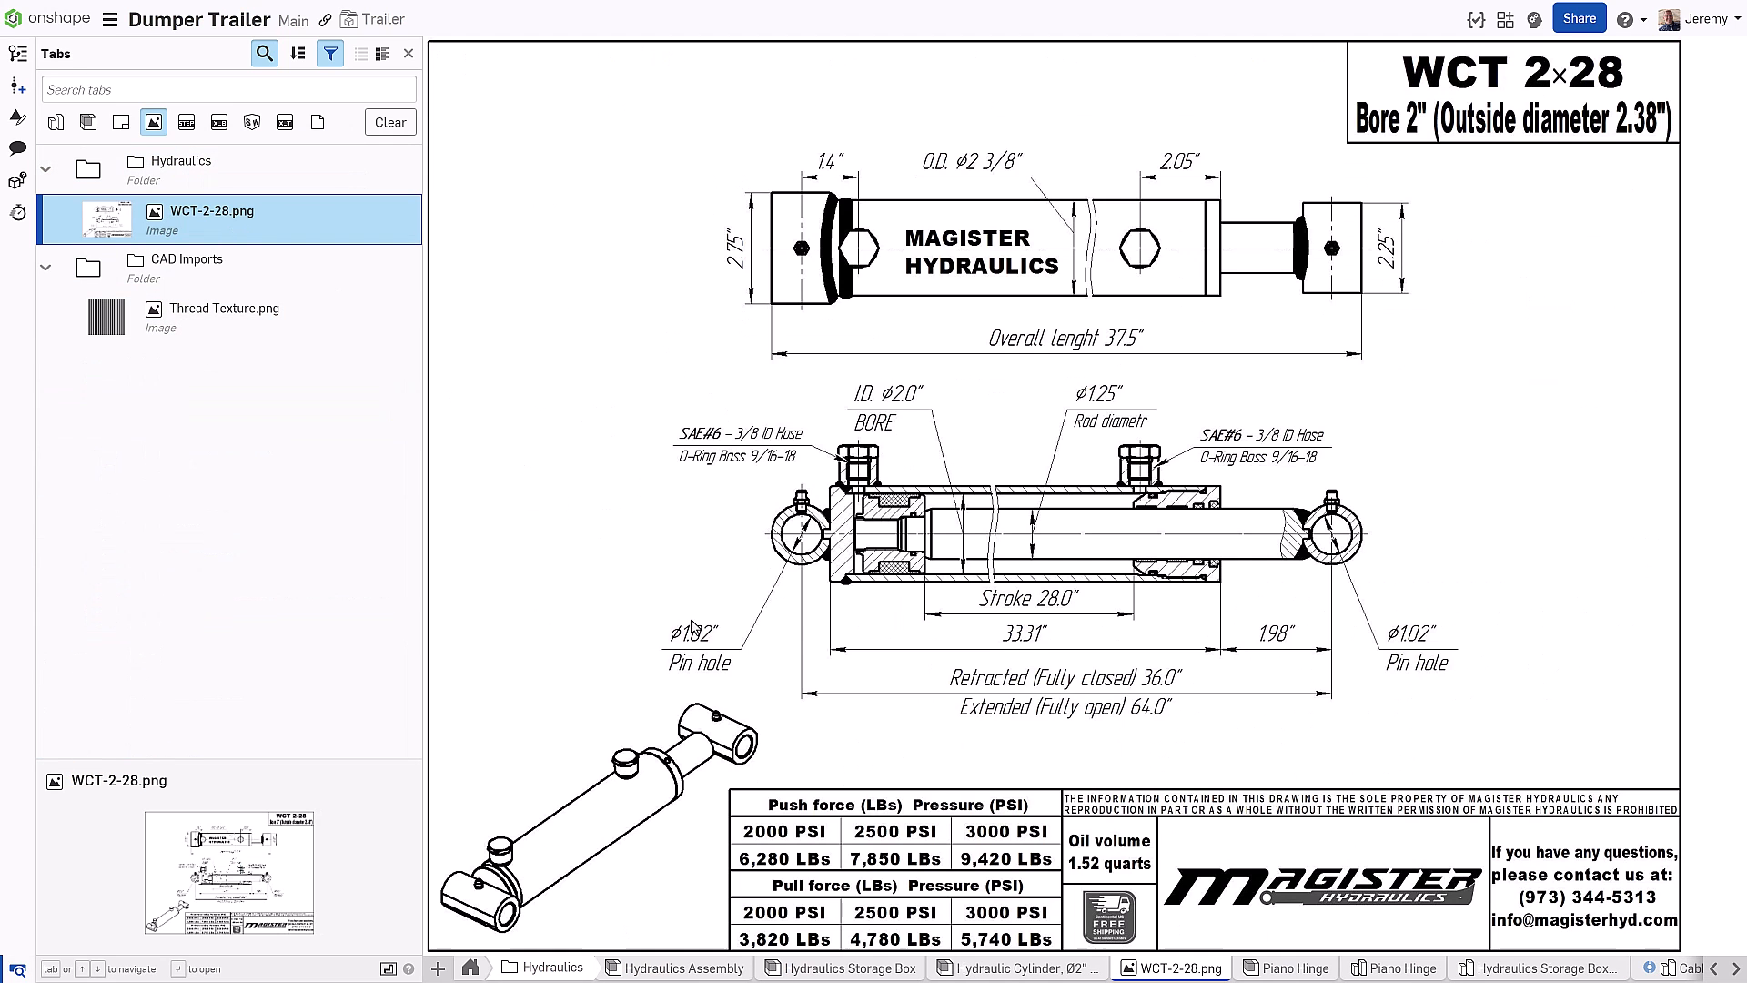
{"action": "left_click", "coordinate": [994, 968]}
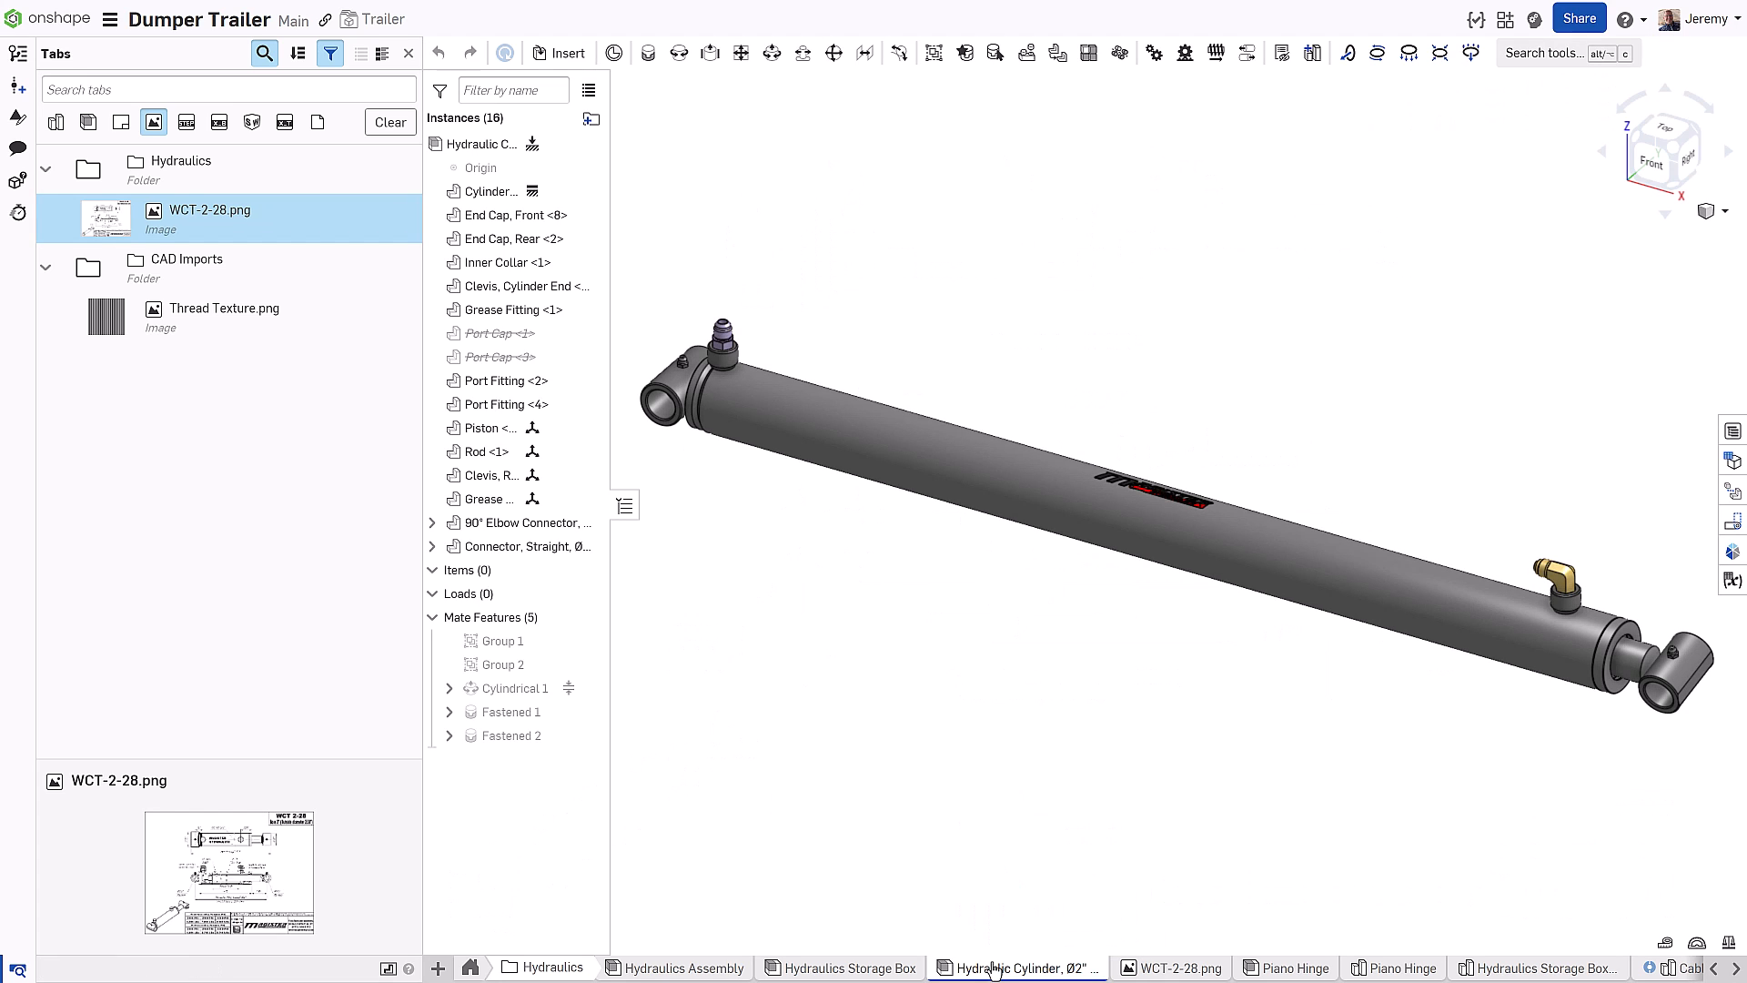
Toggle the Image and SOLIDWORKS tab filters off, then search the tabs for 'du'
{"action": "scroll", "coordinate": [1001, 905], "scroll_direction": "down", "scroll_amount": 5}
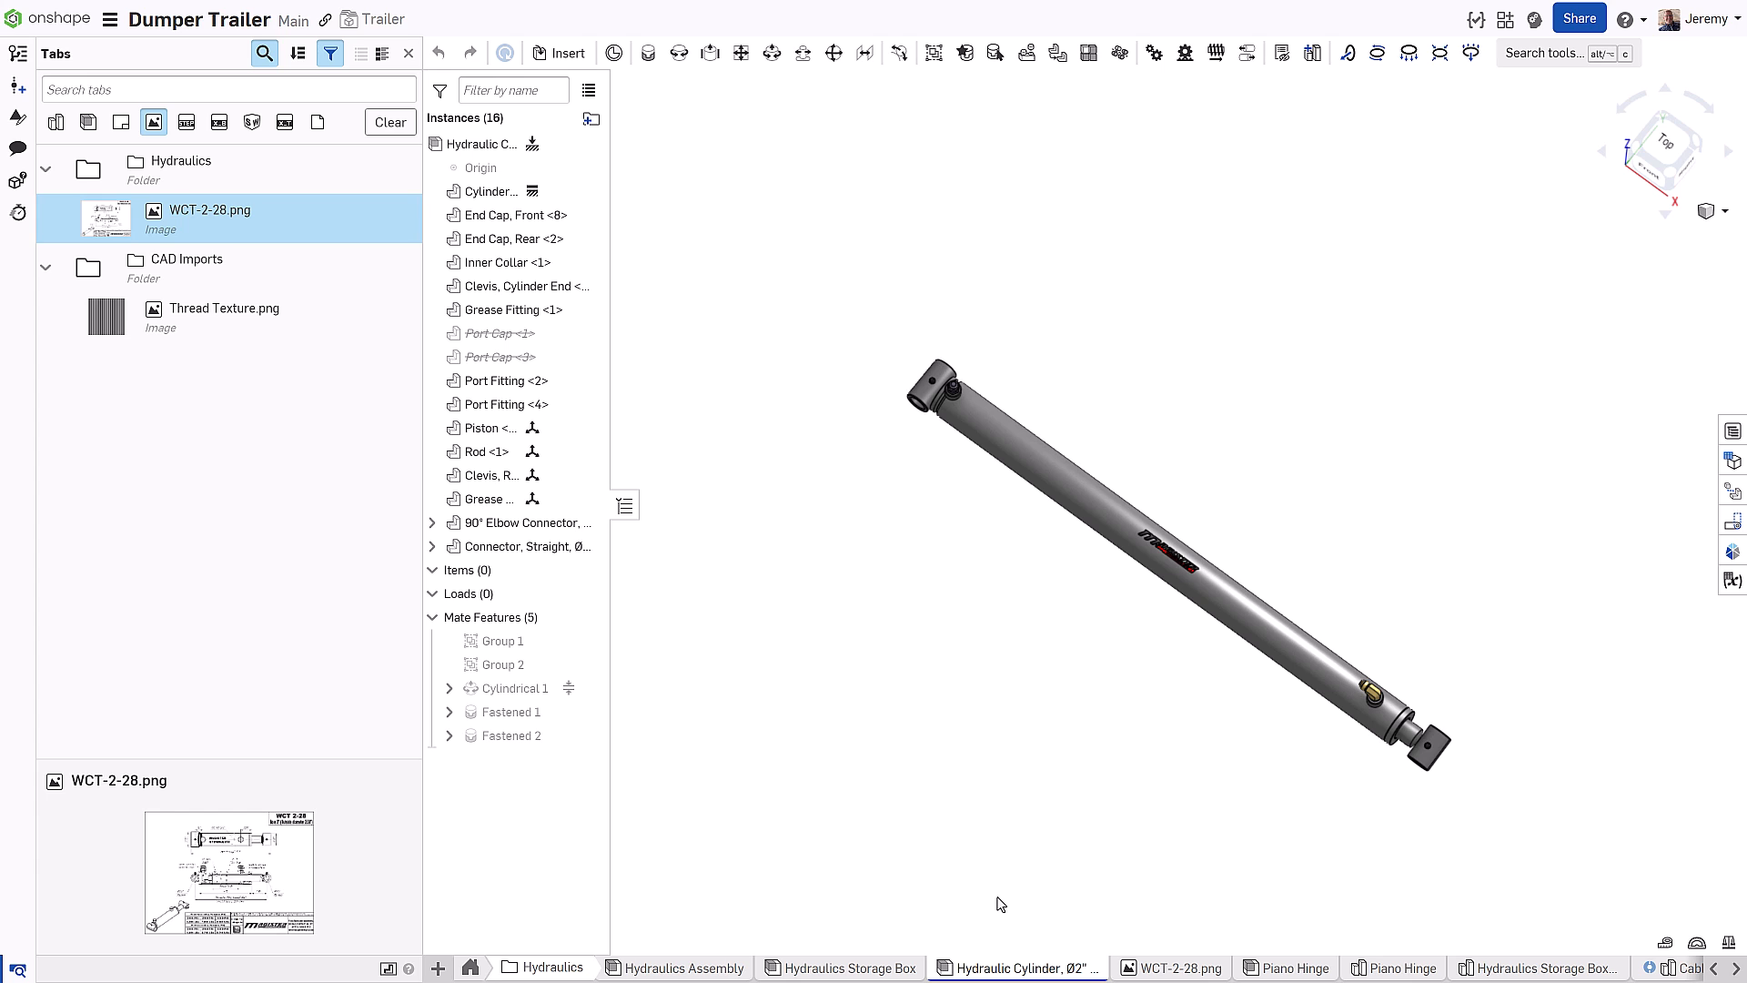
{"action": "left_click", "coordinate": [153, 122]}
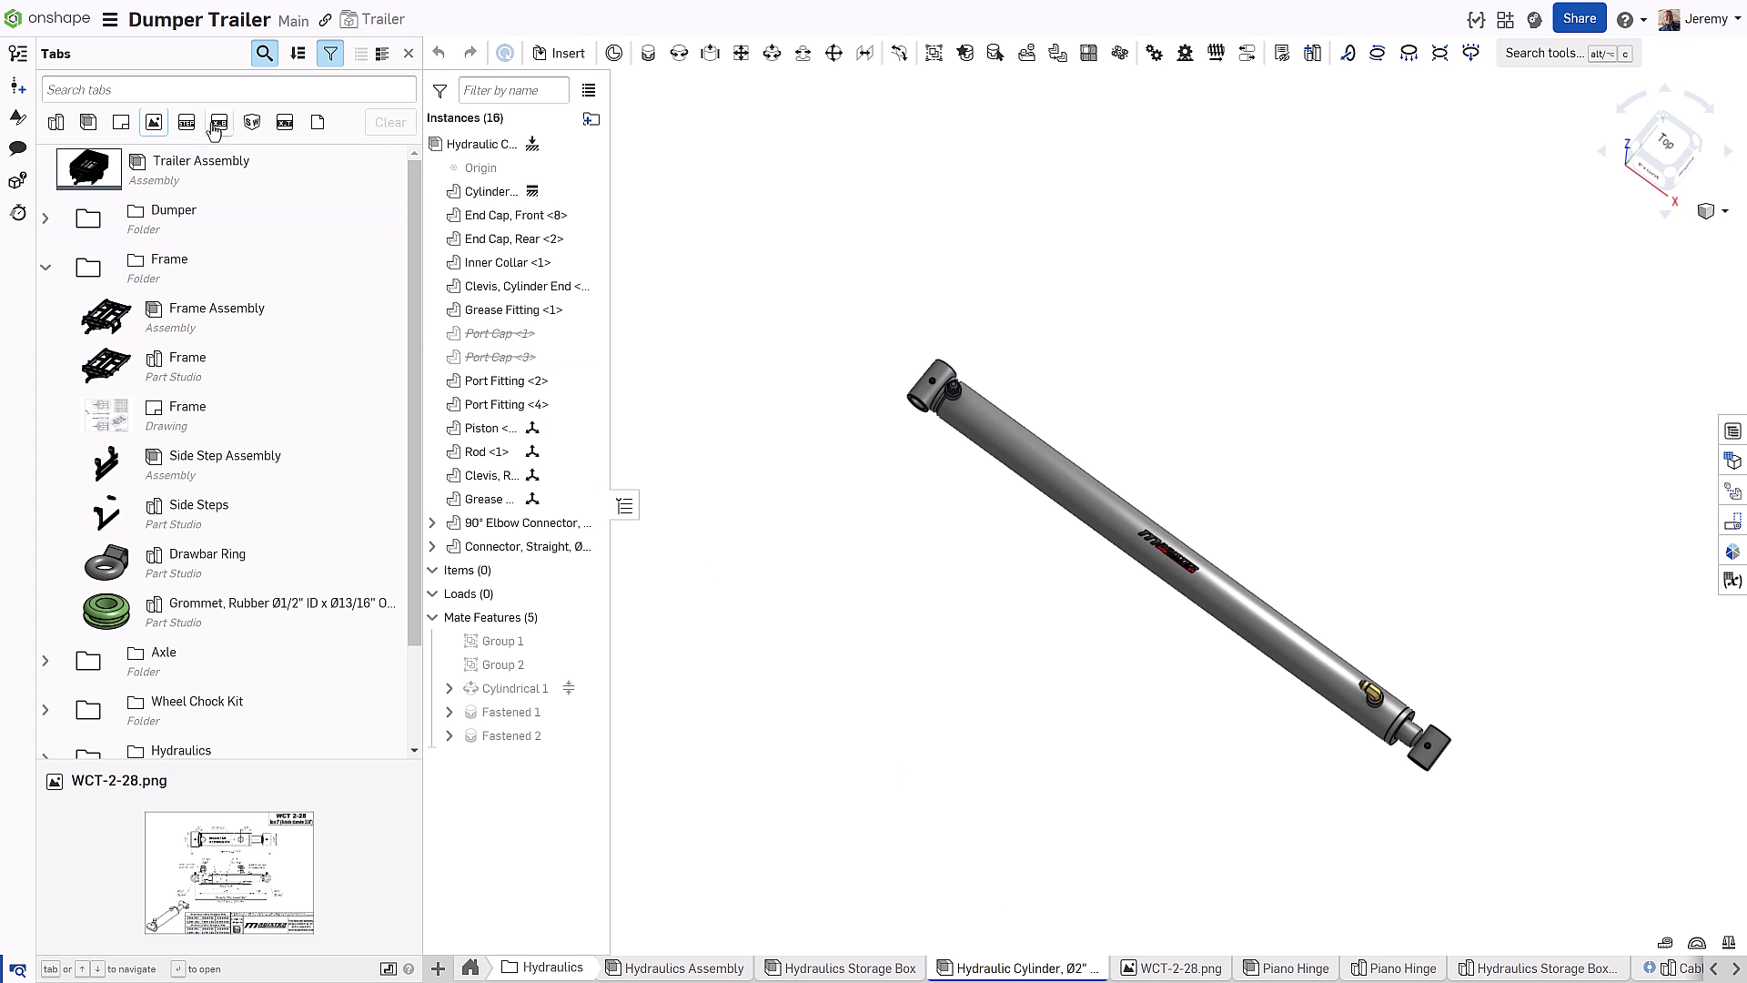
{"action": "left_click", "coordinate": [254, 125]}
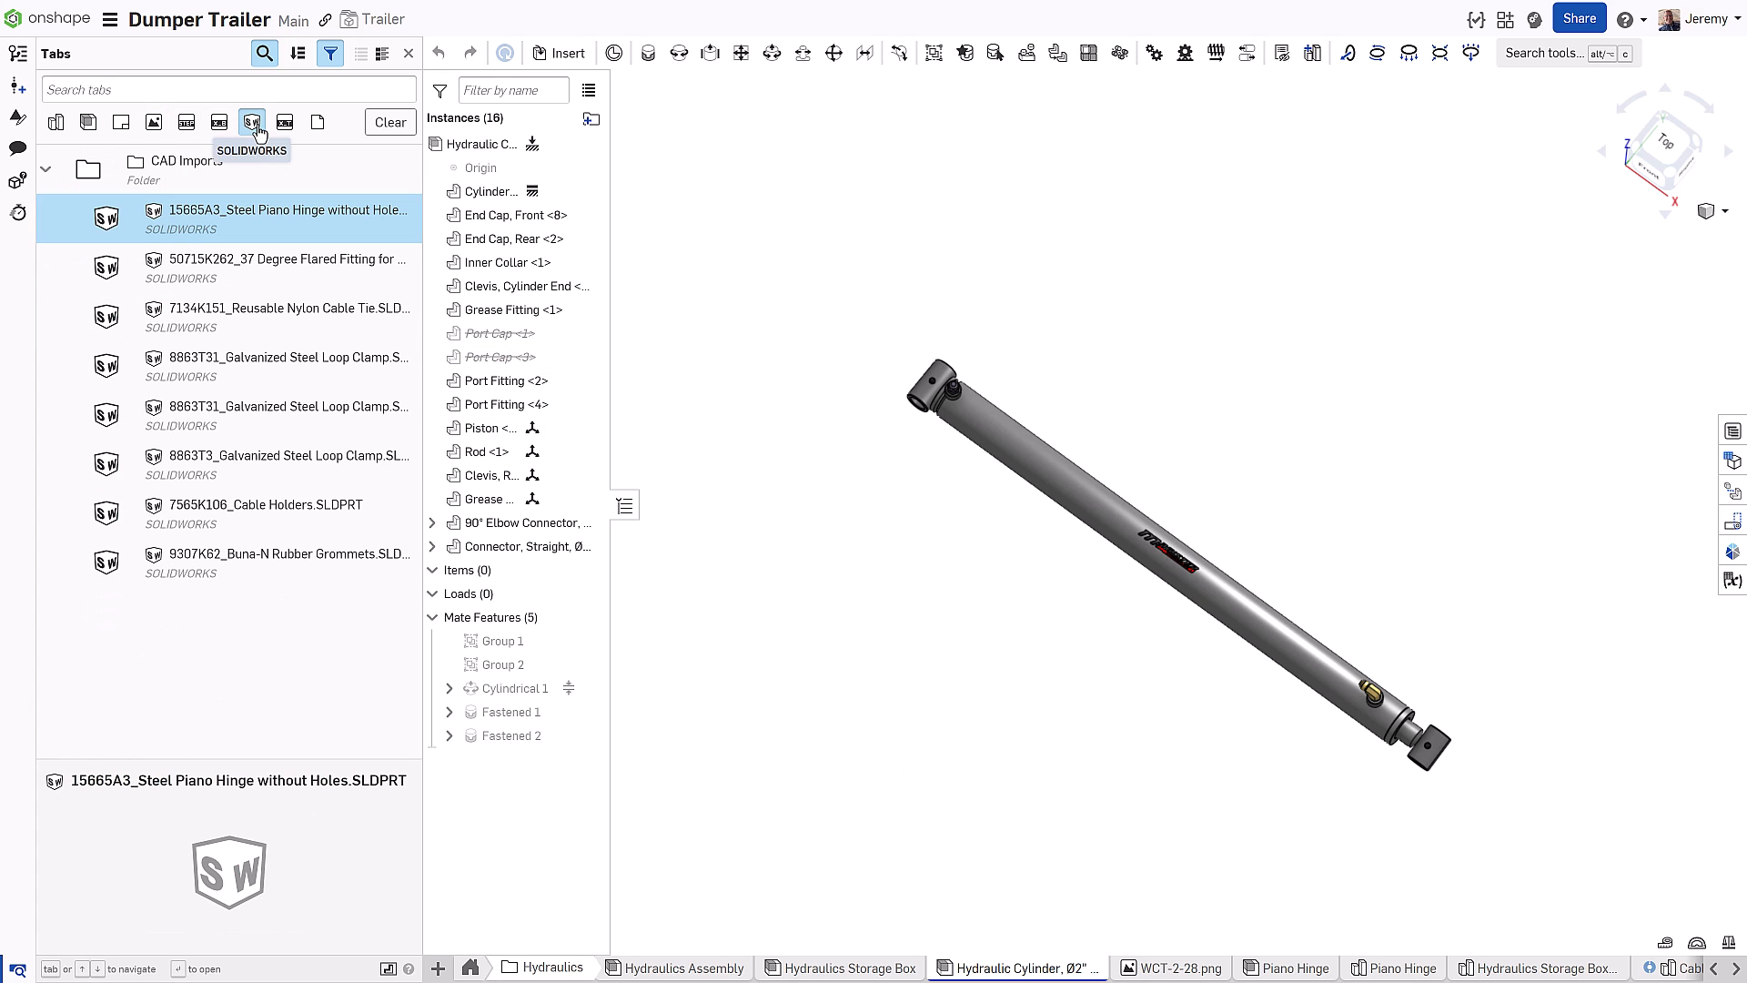
{"action": "left_click", "coordinate": [254, 126]}
{"action": "left_click", "coordinate": [221, 89]}
{"action": "type", "text": "dump"}
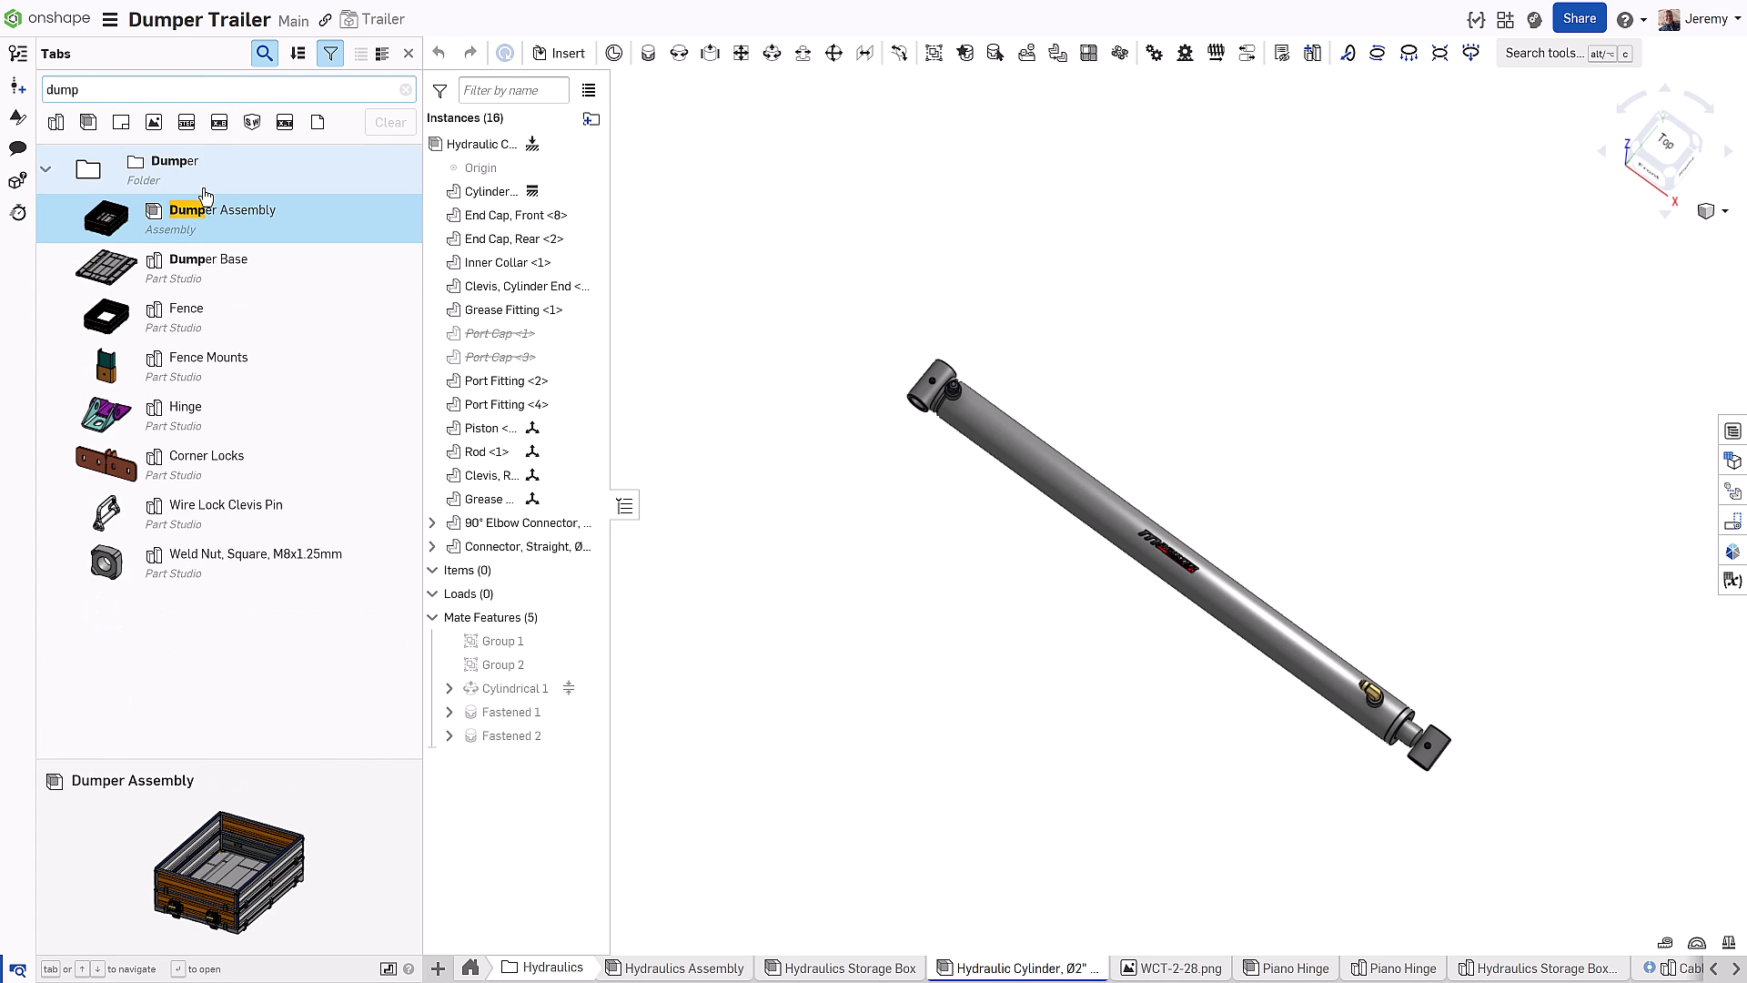
In the Dumper Assembly, insert the Wheel Chock Kit assembly and place it beside the trailer
{"action": "left_click", "coordinate": [206, 218]}
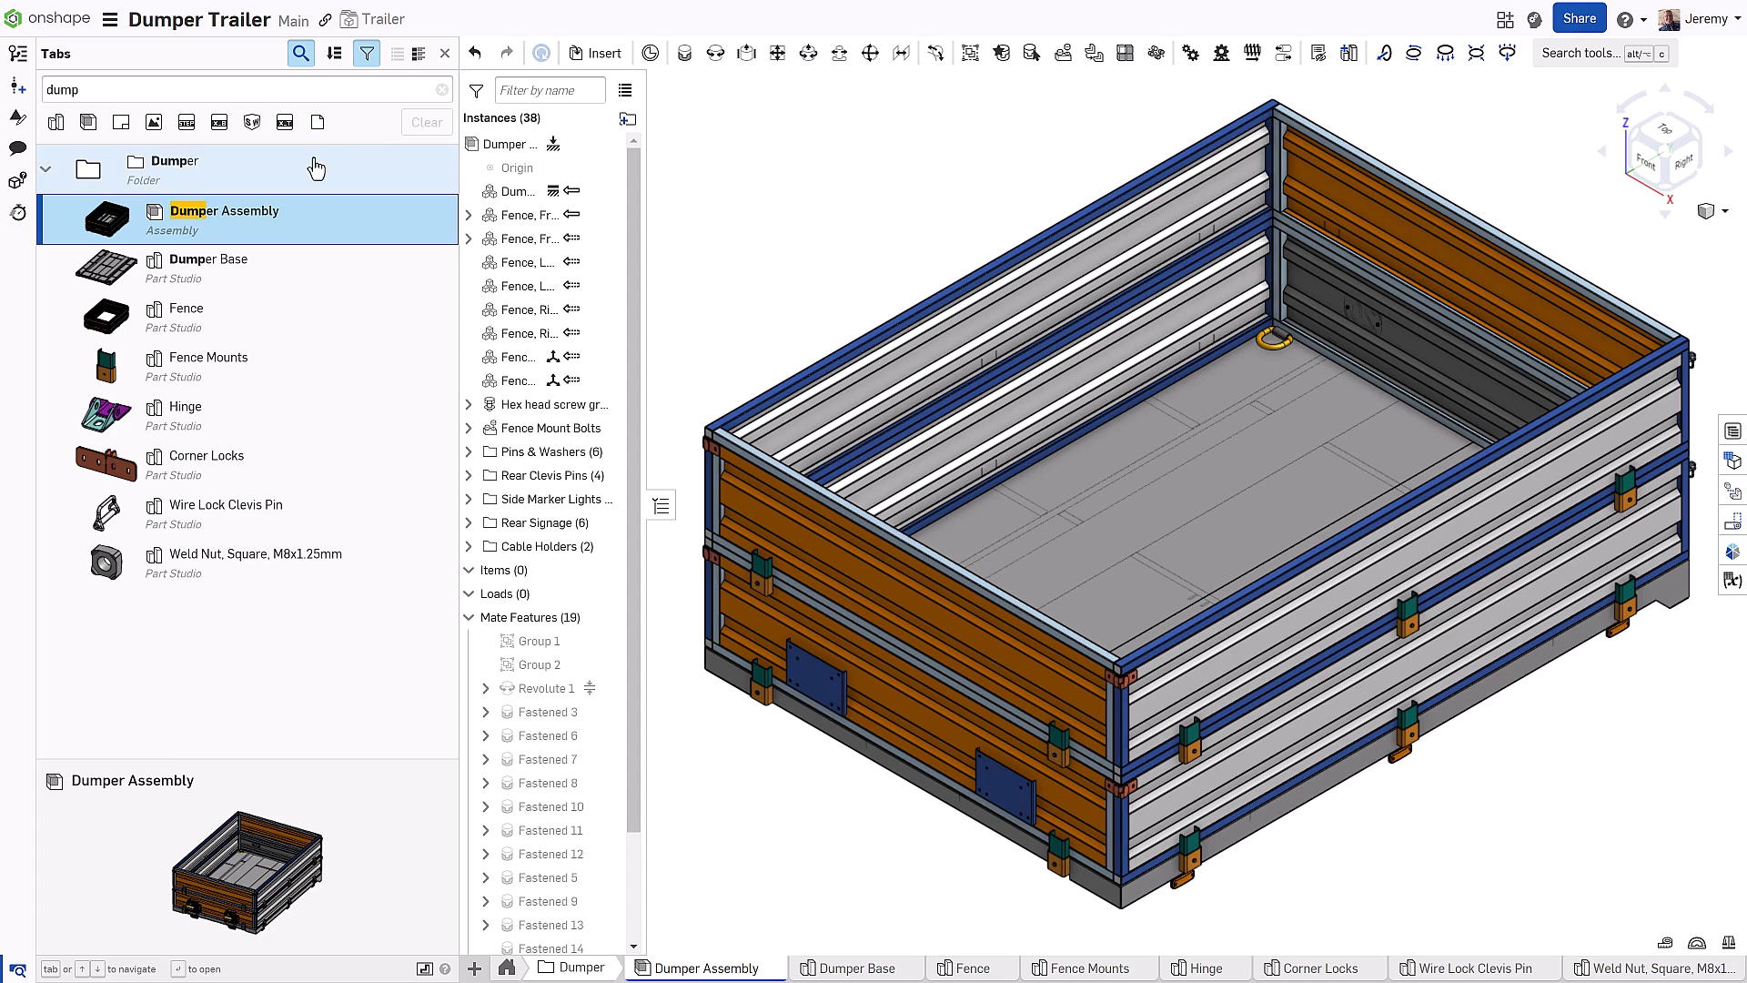
{"action": "left_click", "coordinate": [445, 53]}
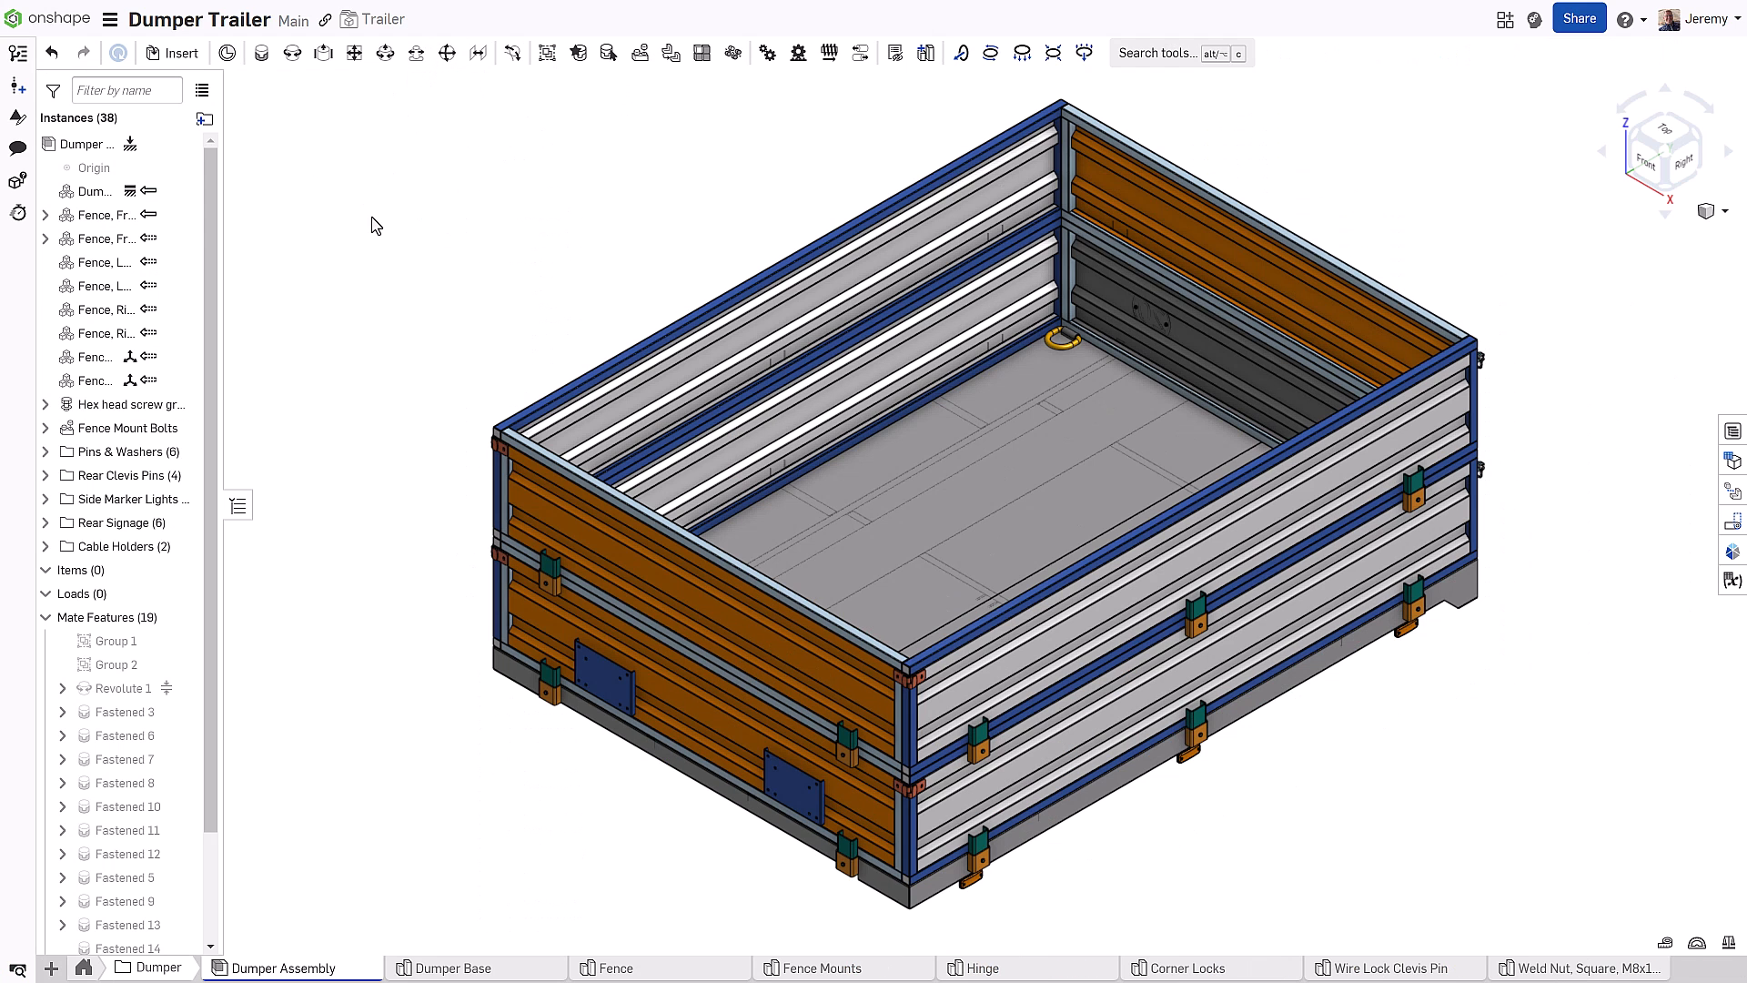
{"action": "key", "text": "s"}
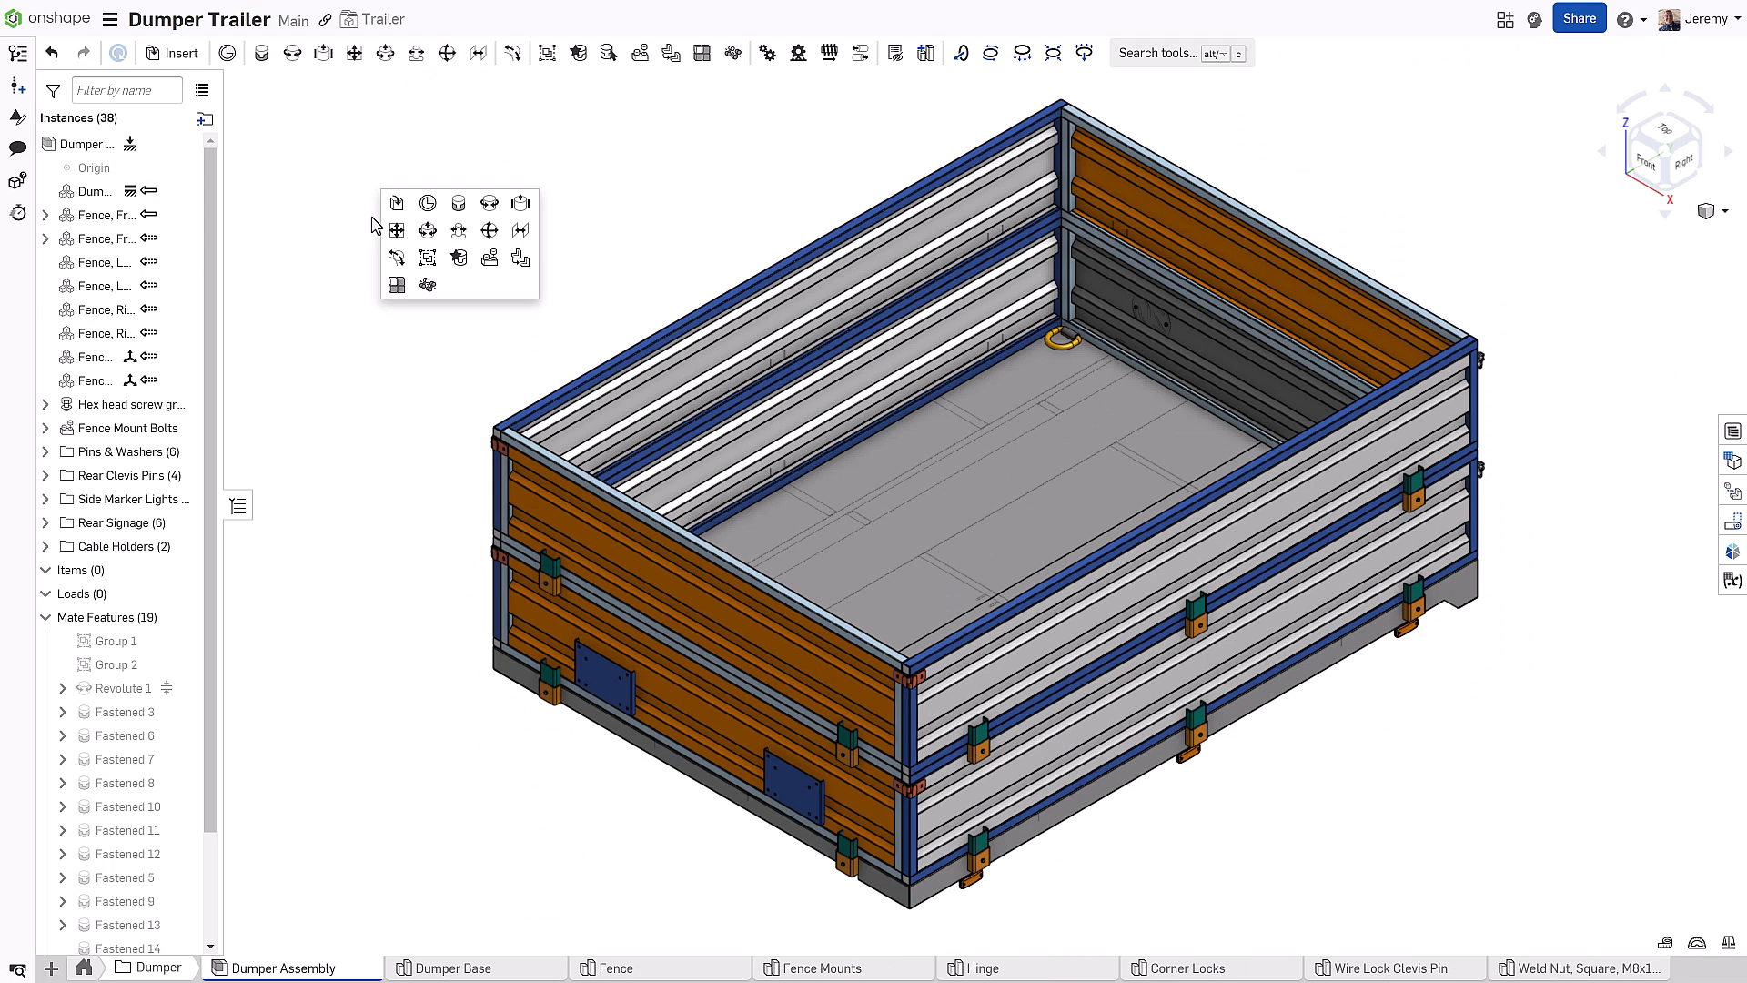
{"action": "left_click", "coordinate": [399, 207]}
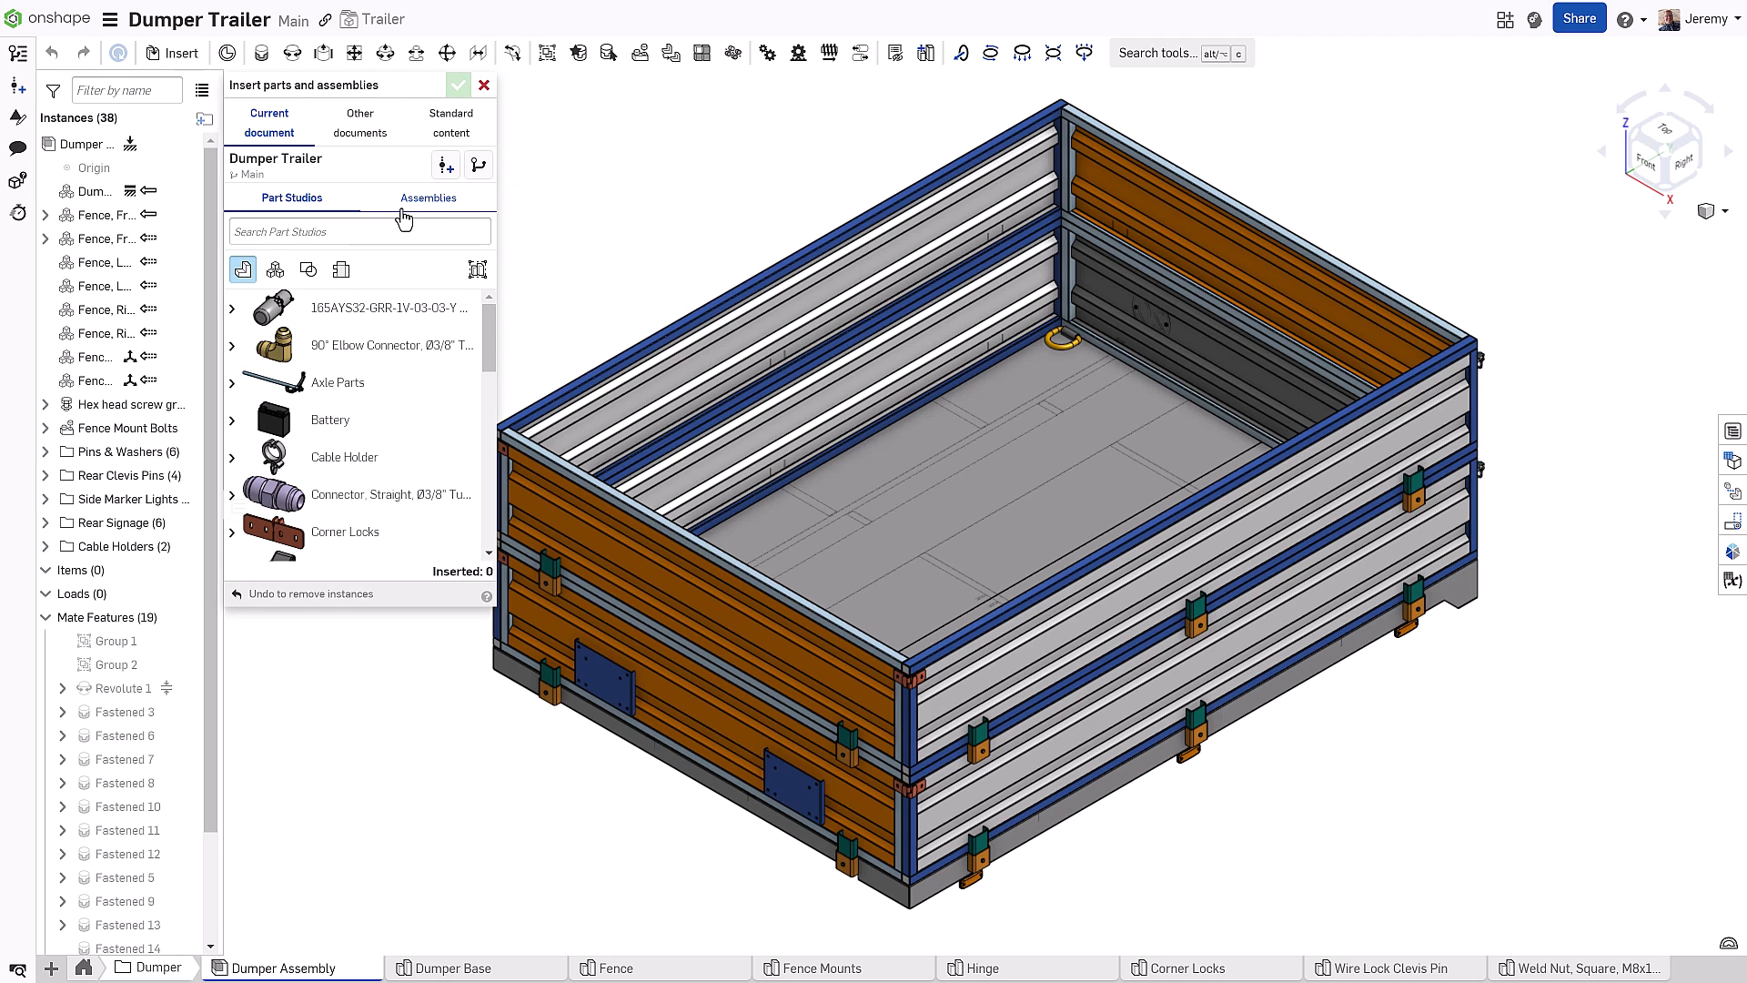
{"action": "left_click", "coordinate": [275, 269]}
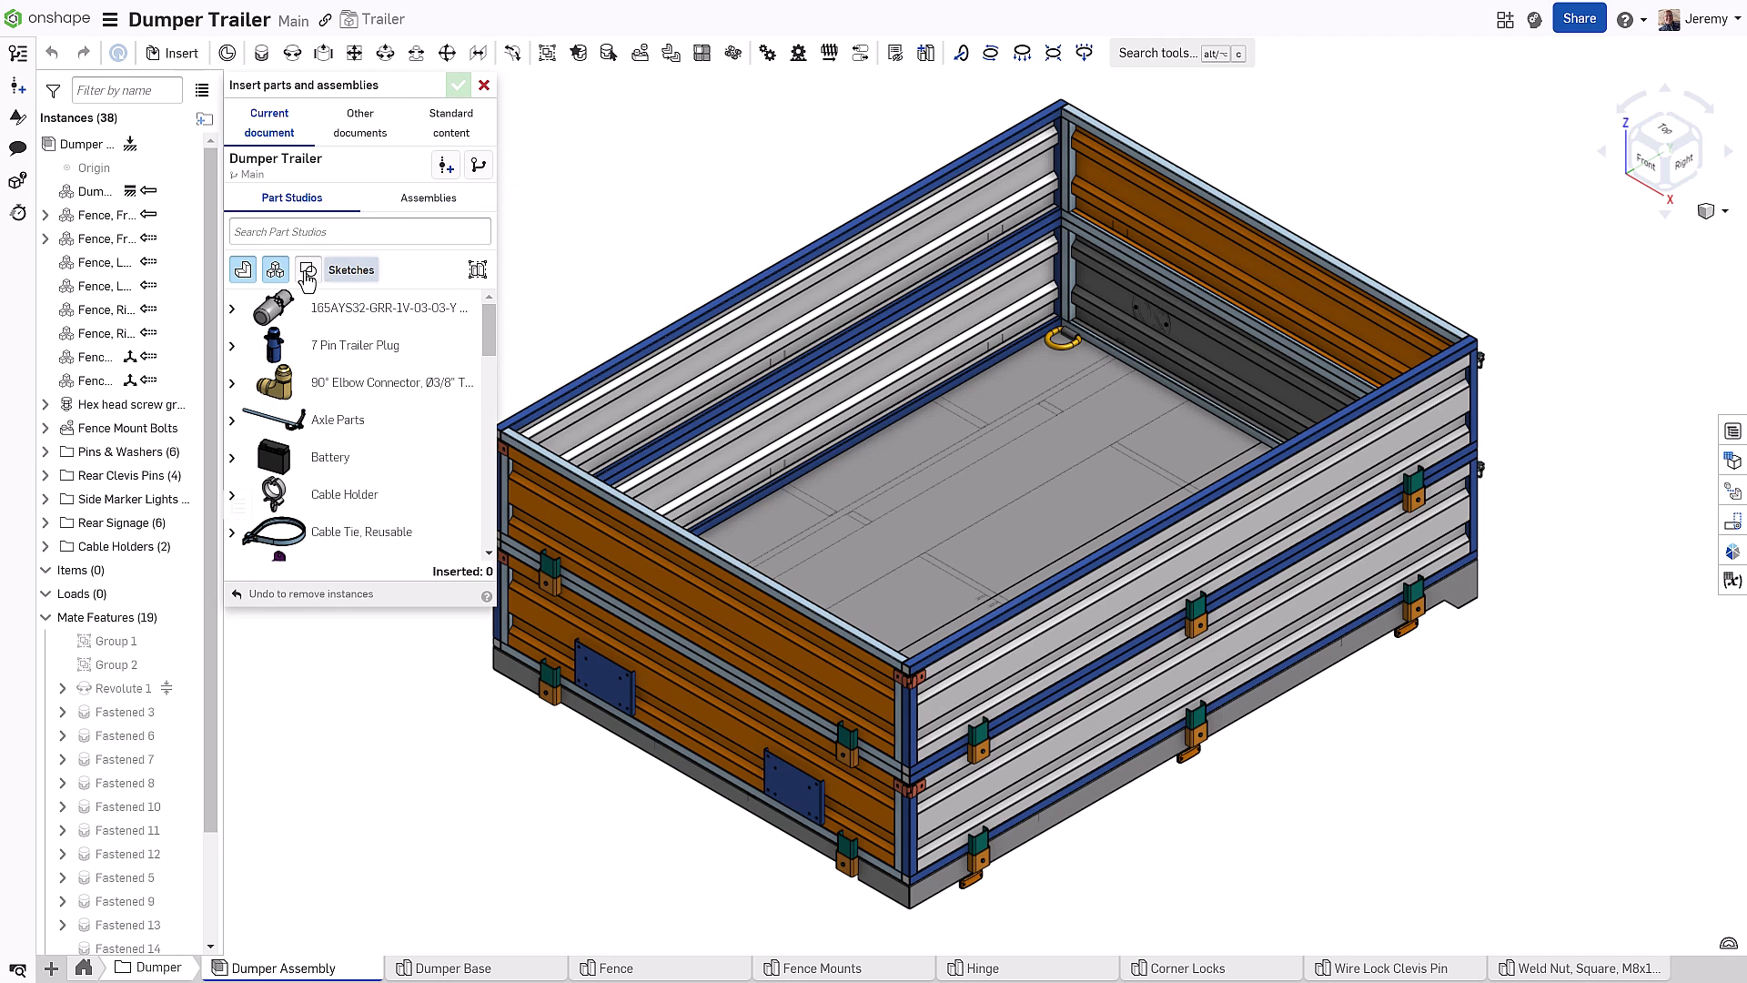
{"action": "left_click", "coordinate": [435, 202]}
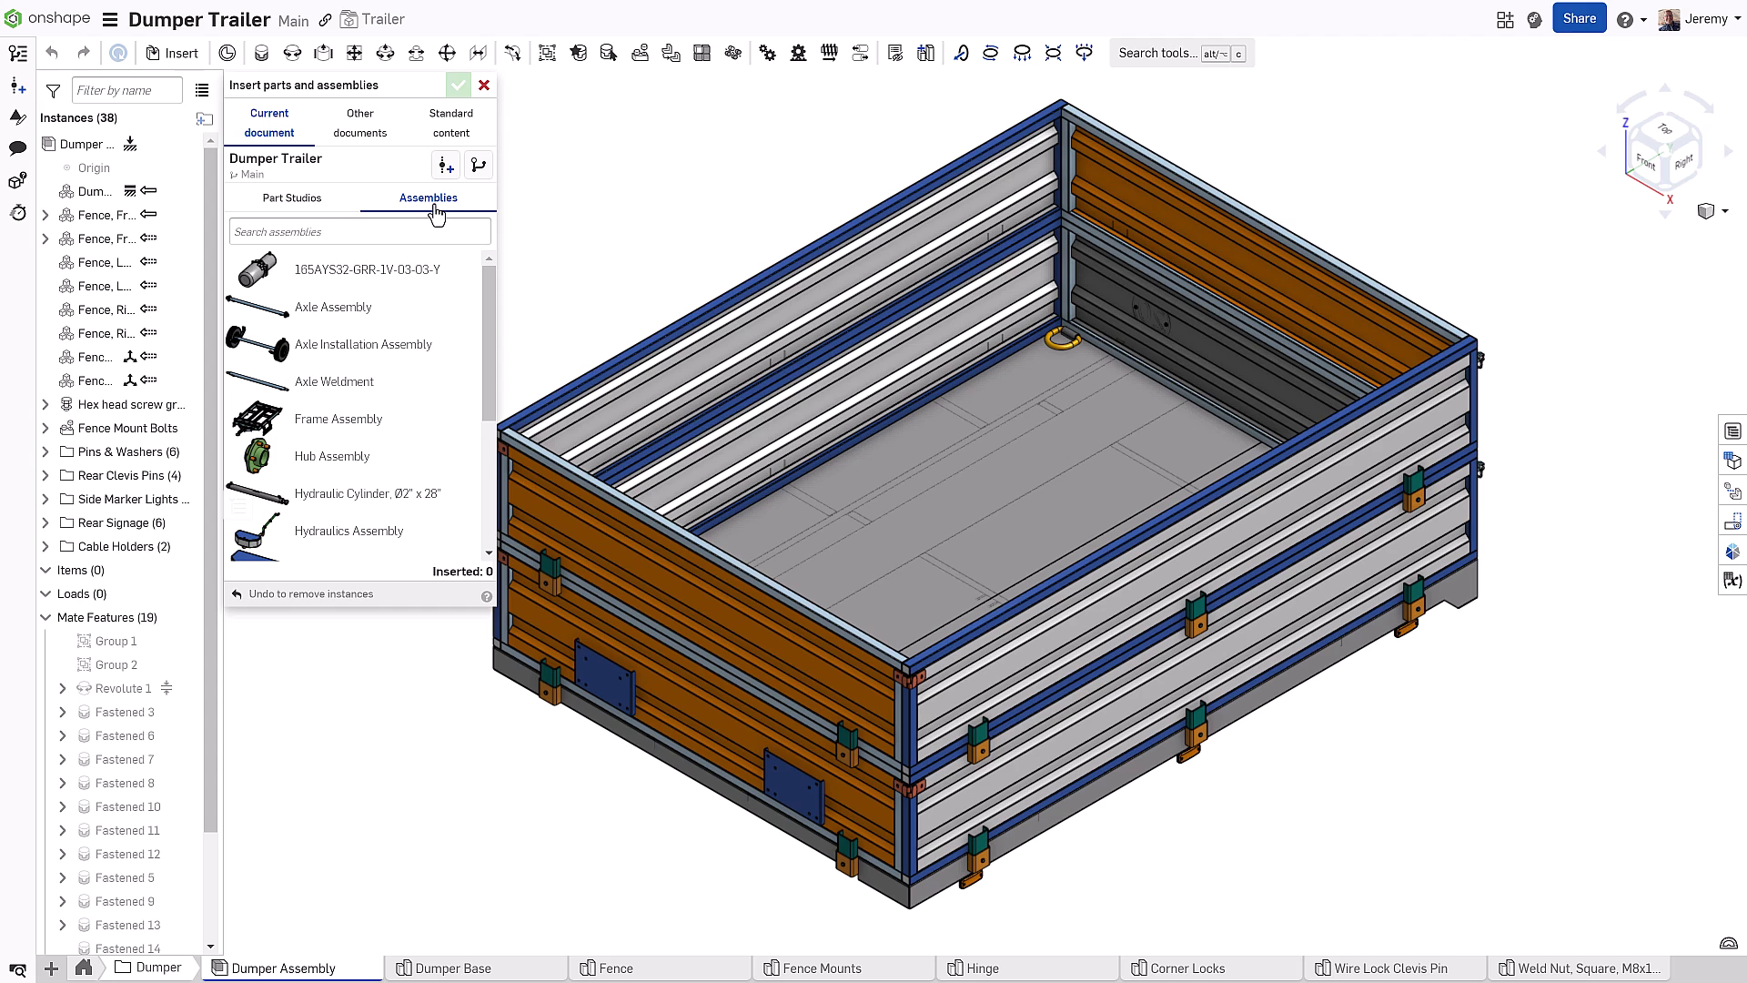
{"action": "scroll", "coordinate": [437, 409], "scroll_direction": "down", "scroll_amount": 3}
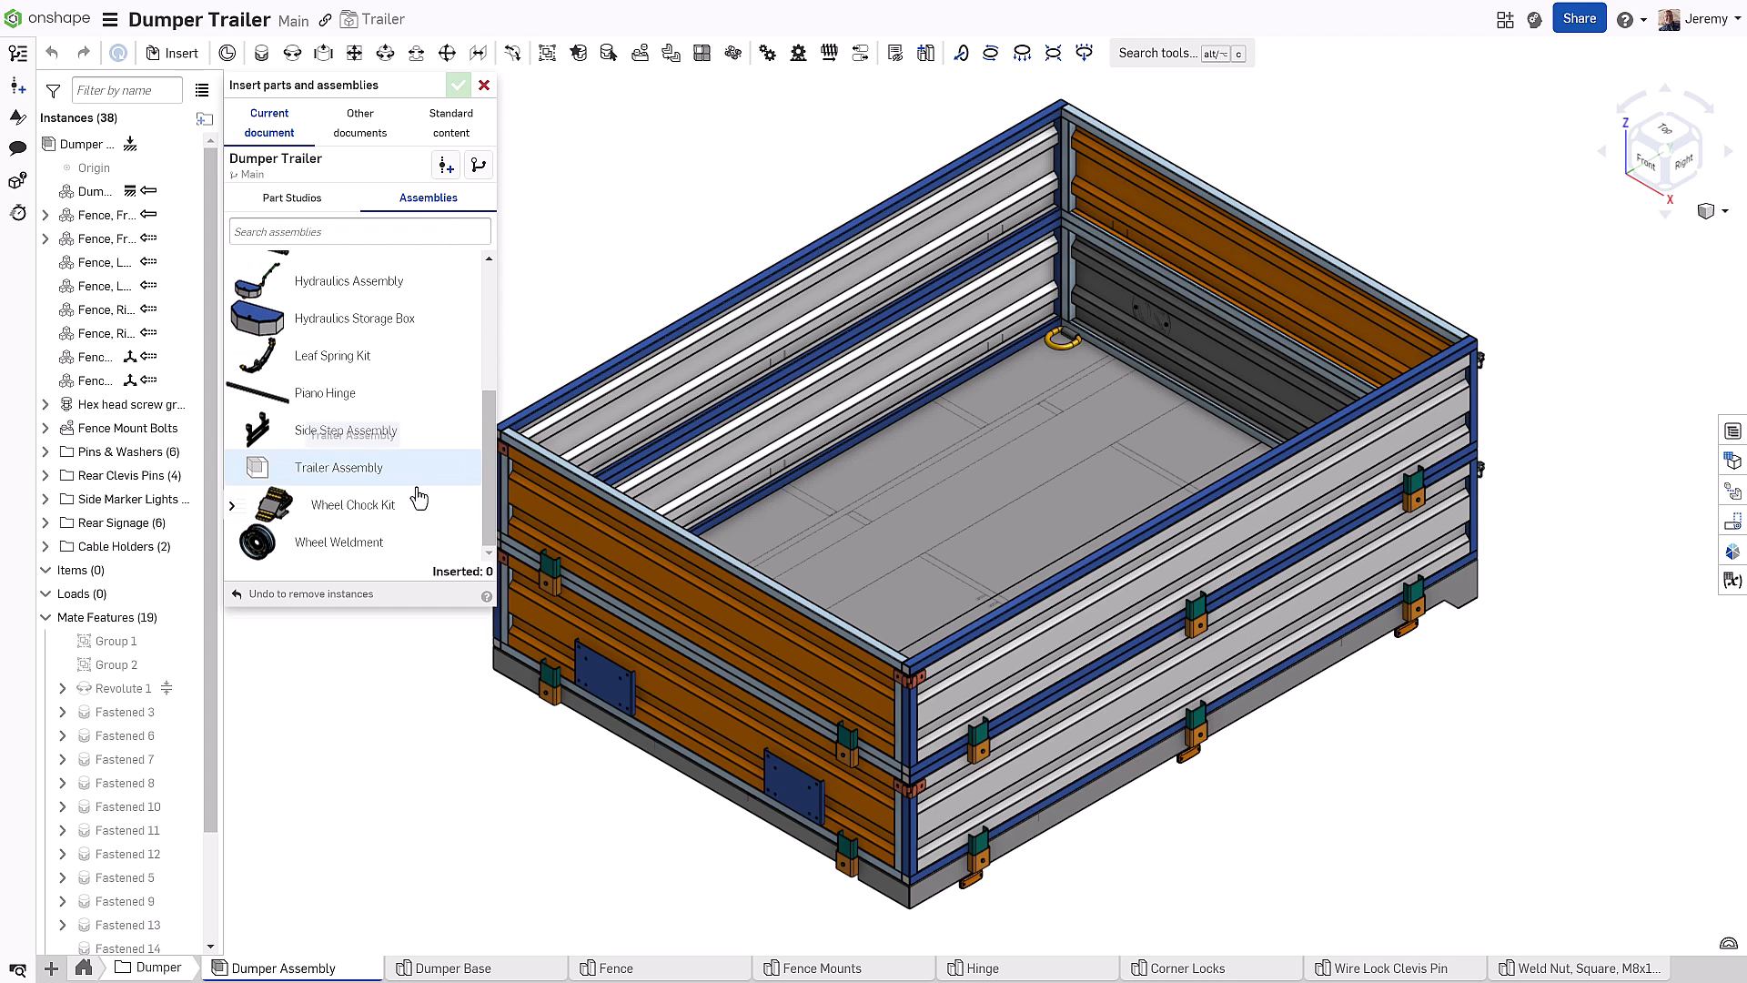
{"action": "left_click", "coordinate": [365, 515]}
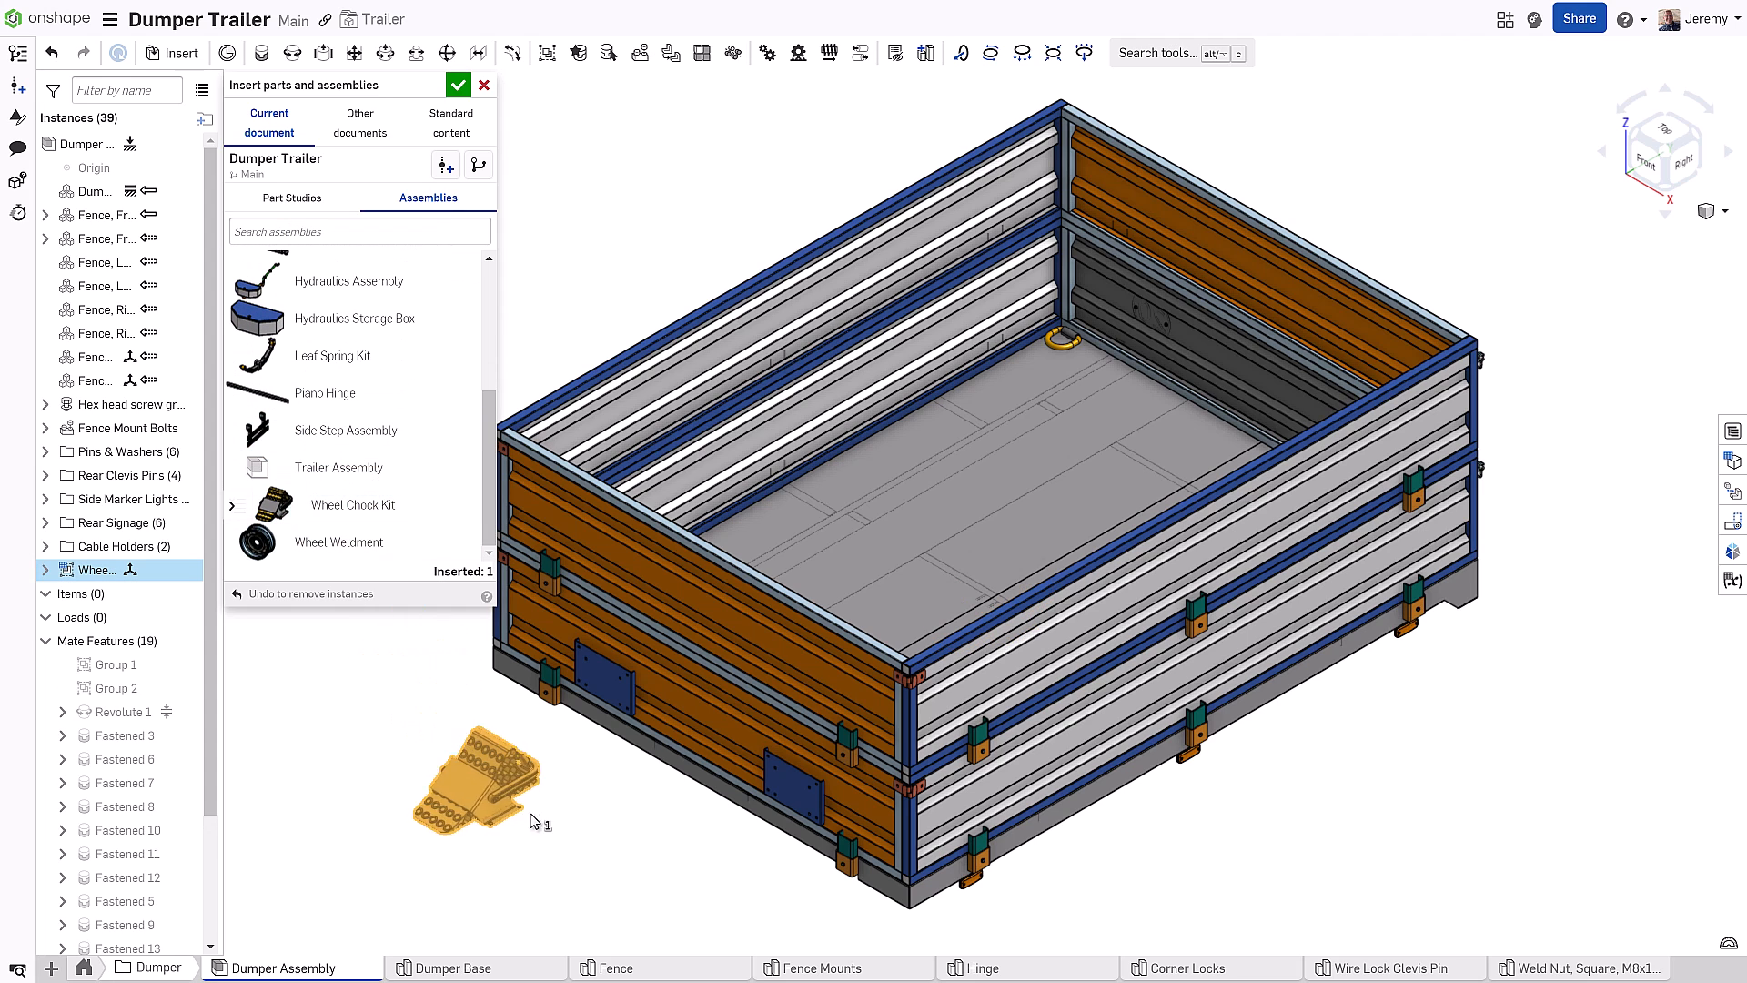
{"action": "left_click", "coordinate": [685, 854]}
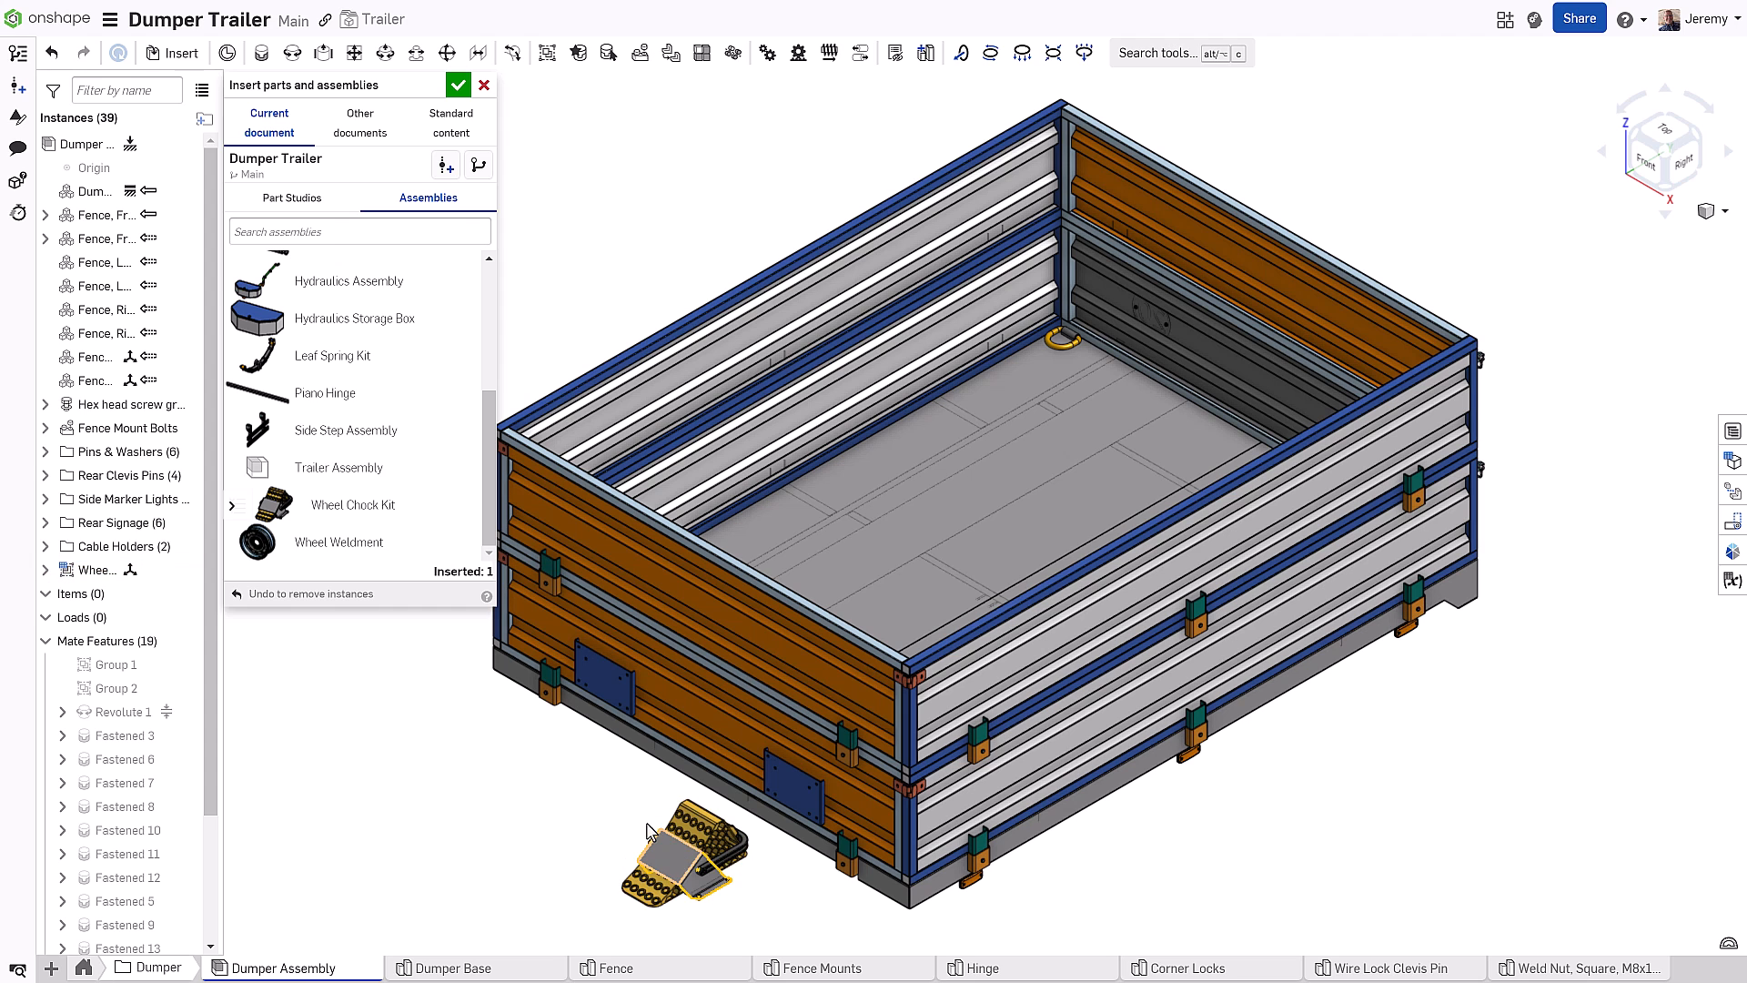
{"action": "left_click", "coordinate": [461, 88]}
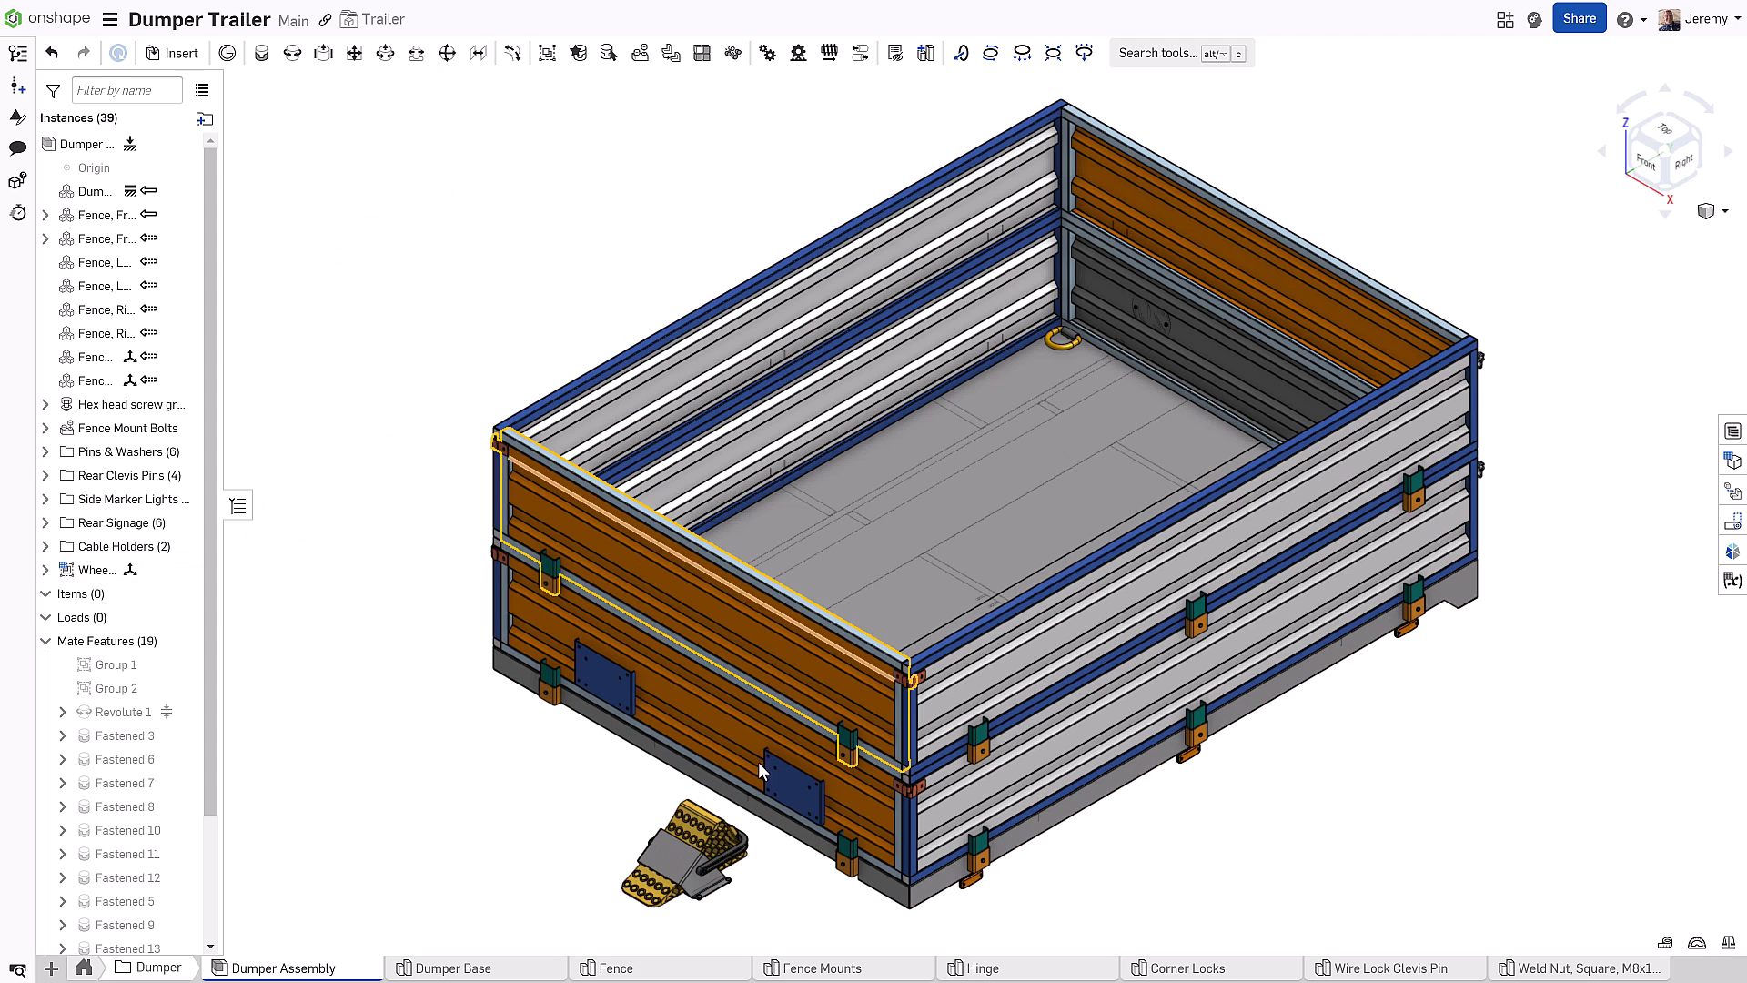
Fasten the wheel chock's mate connector to the hole in the fence's blue plate
{"action": "scroll", "coordinate": [746, 913], "scroll_direction": "up", "scroll_amount": 5}
{"action": "scroll", "coordinate": [746, 913], "scroll_direction": "up", "scroll_amount": 6}
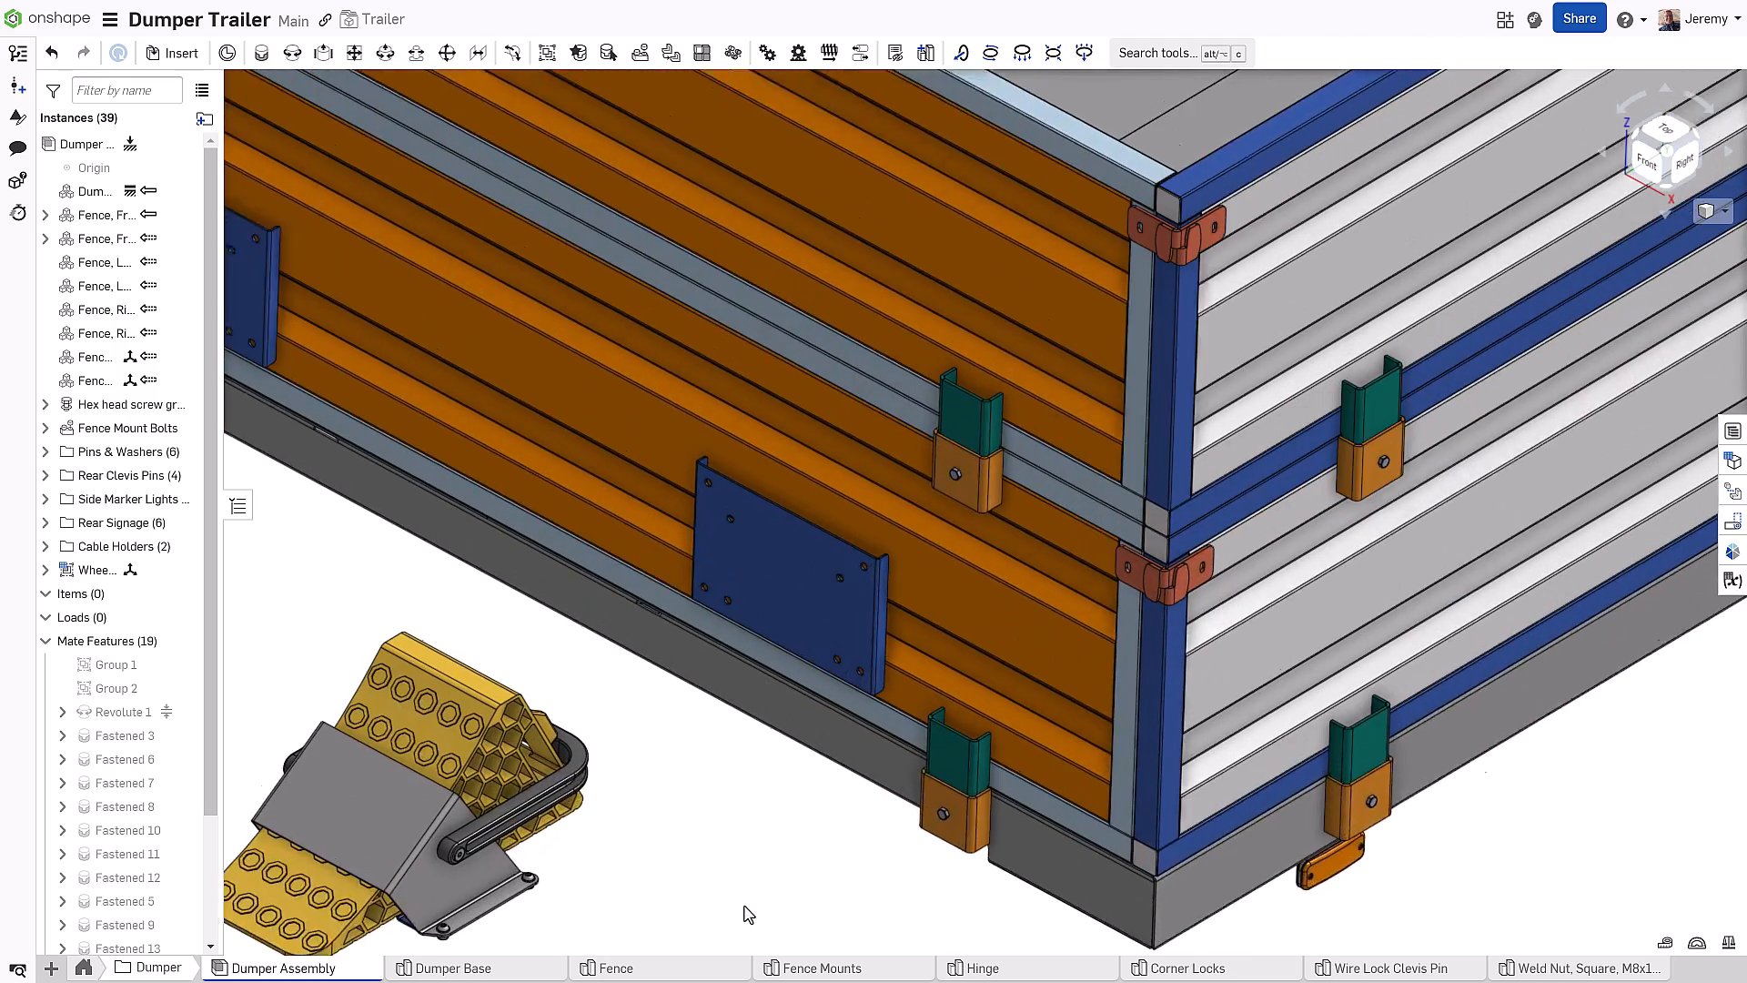
{"action": "key", "text": "m"}
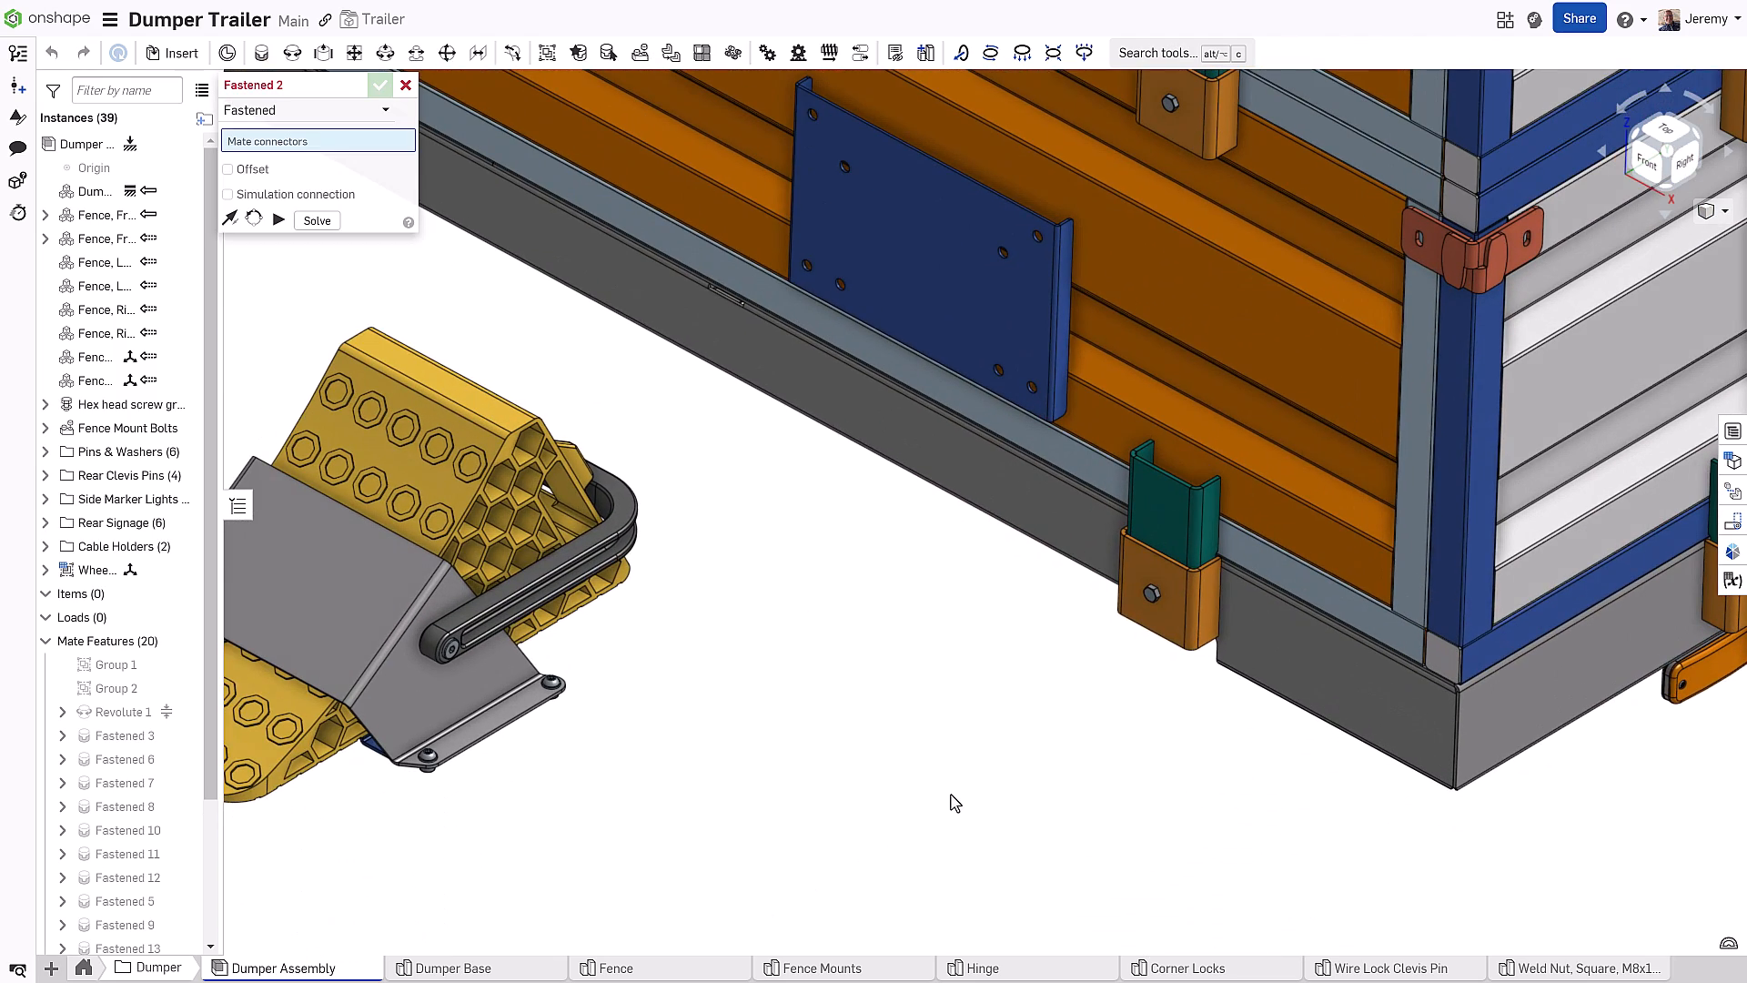
{"action": "left_click", "coordinate": [553, 686]}
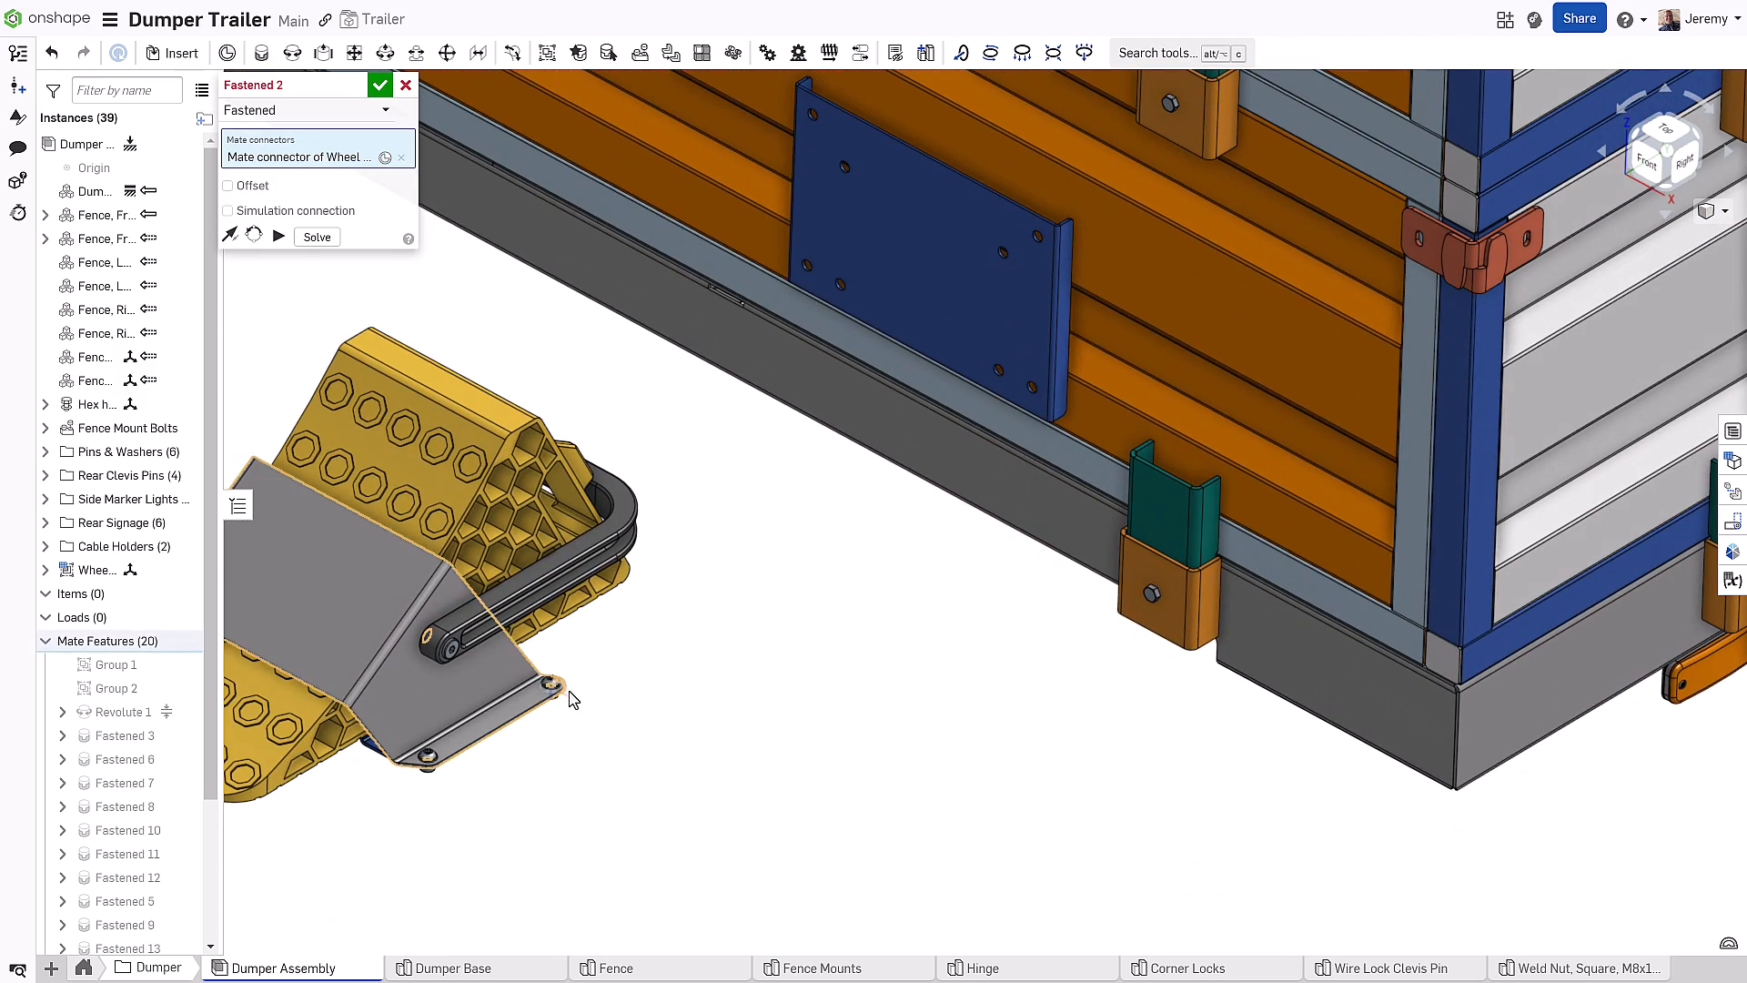
{"action": "left_click", "coordinate": [1037, 236]}
{"action": "left_click", "coordinate": [1277, 284]}
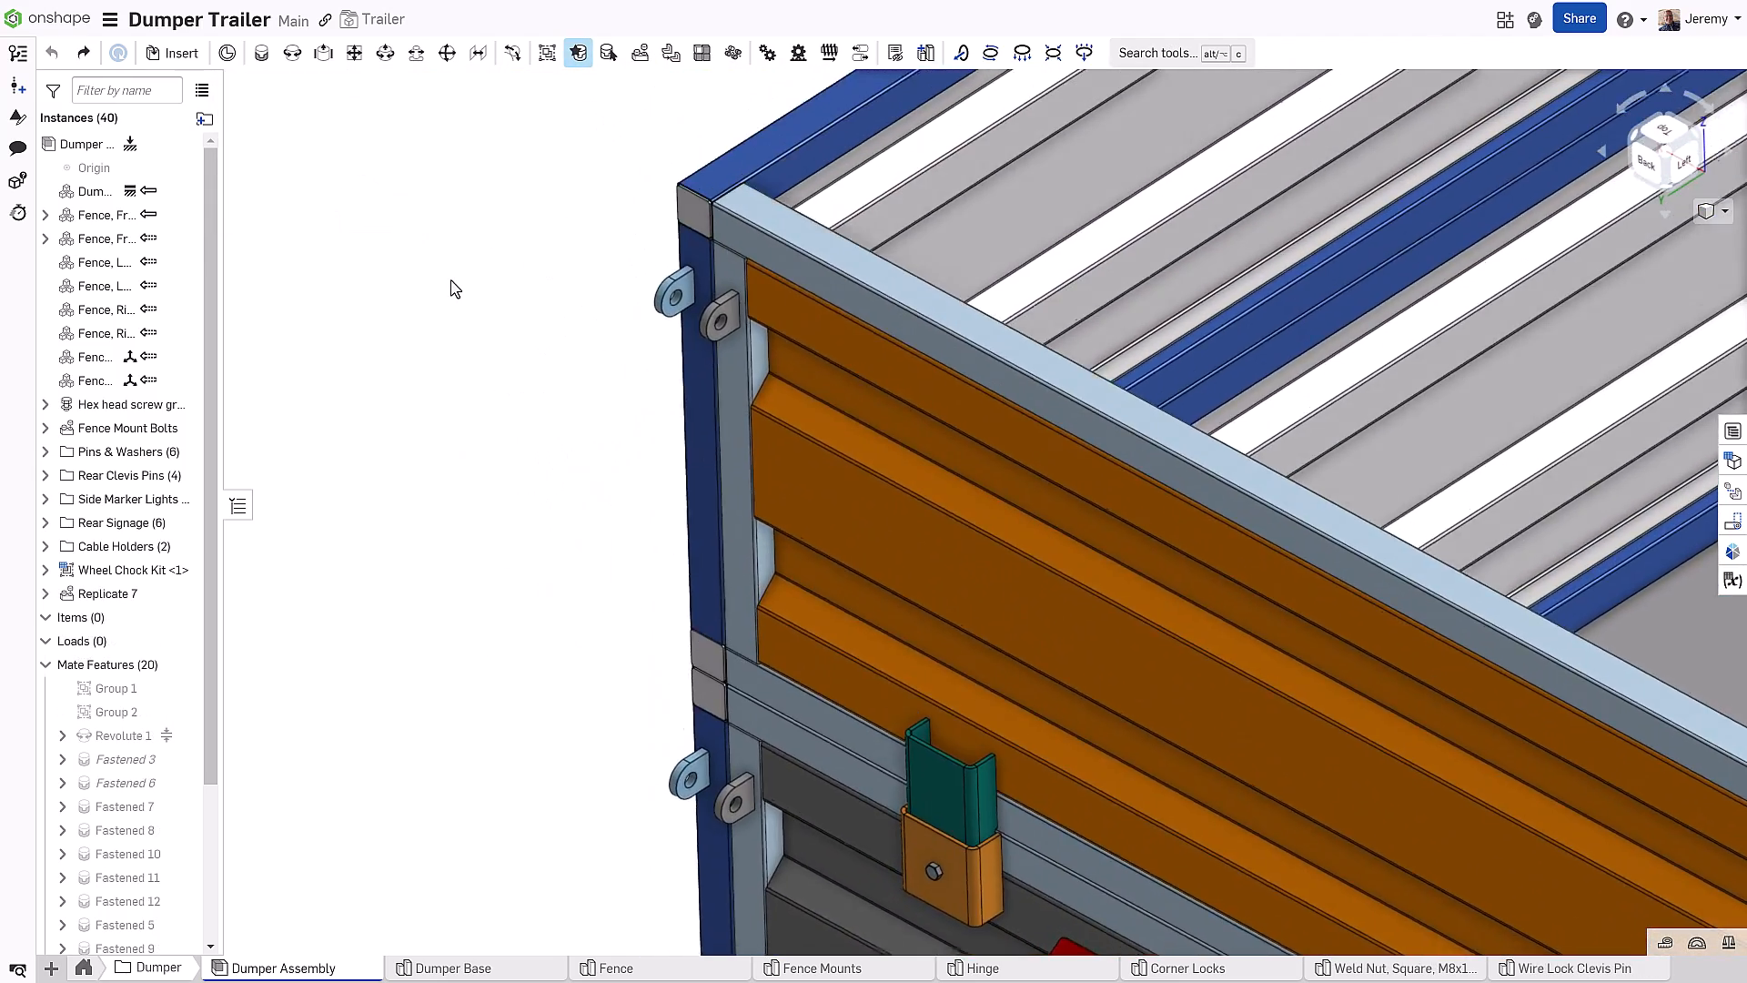
Search other documents for 'wire-lock', filter to released items, and open the Wire-Lock clevis pin
{"action": "key", "text": "i"}
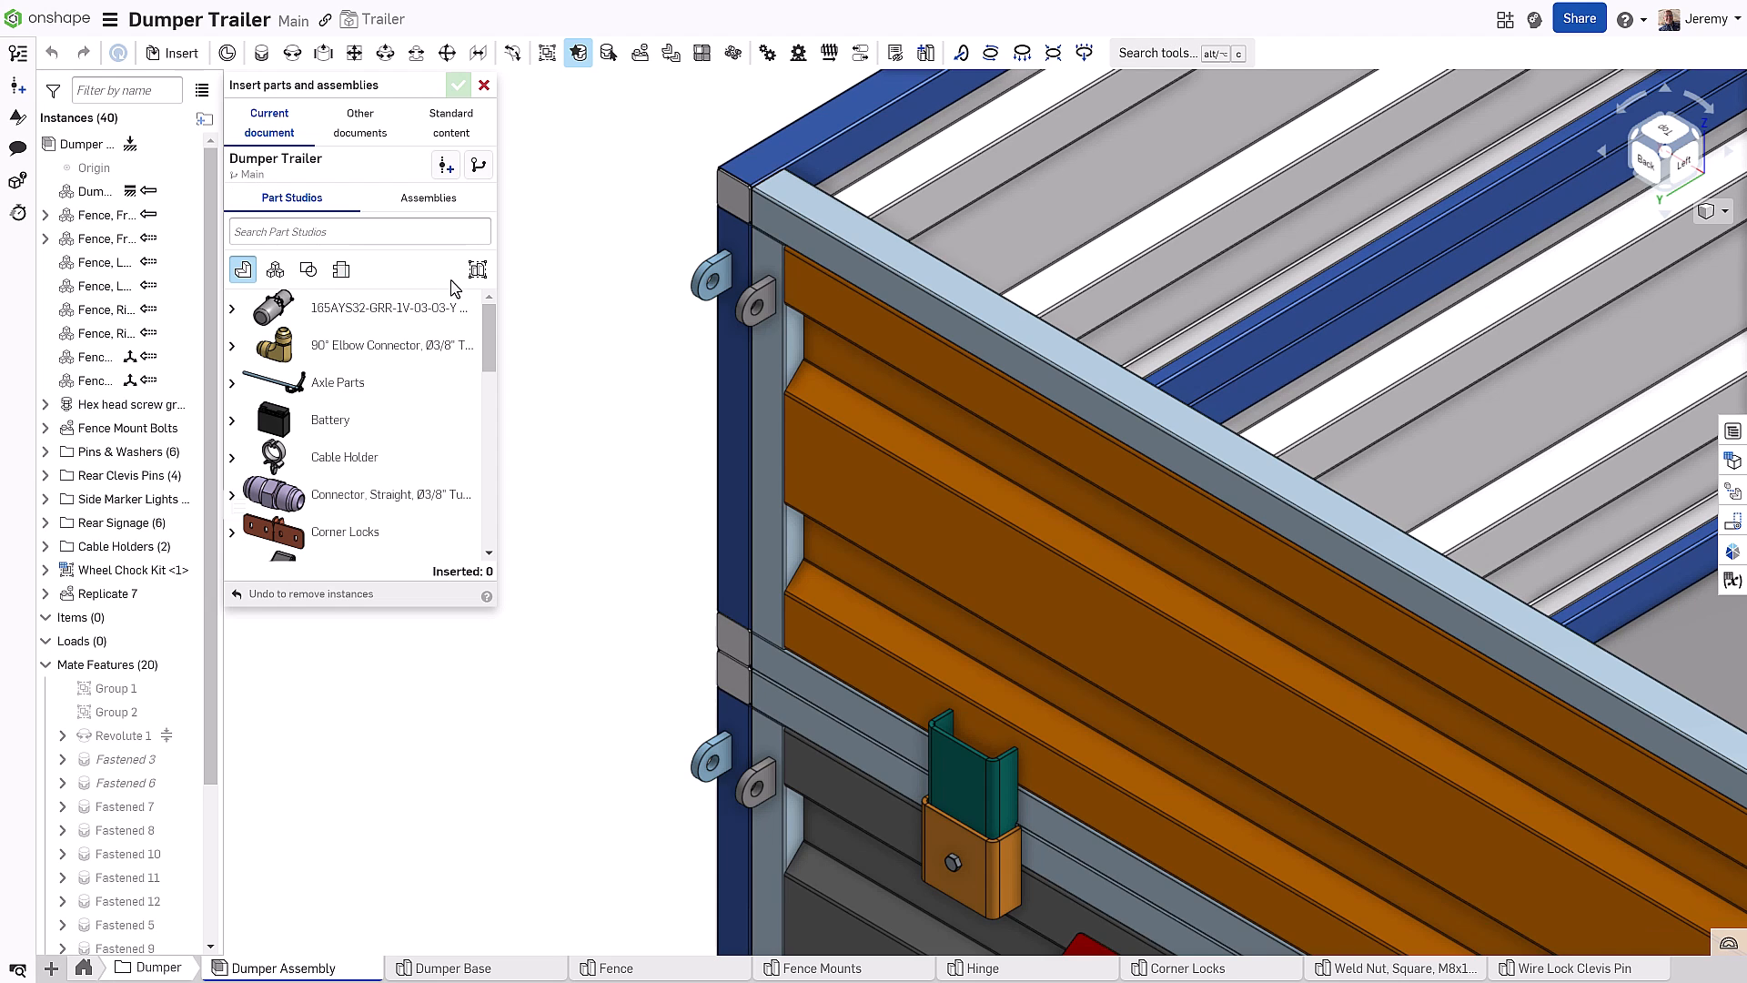
{"action": "left_click", "coordinate": [366, 133]}
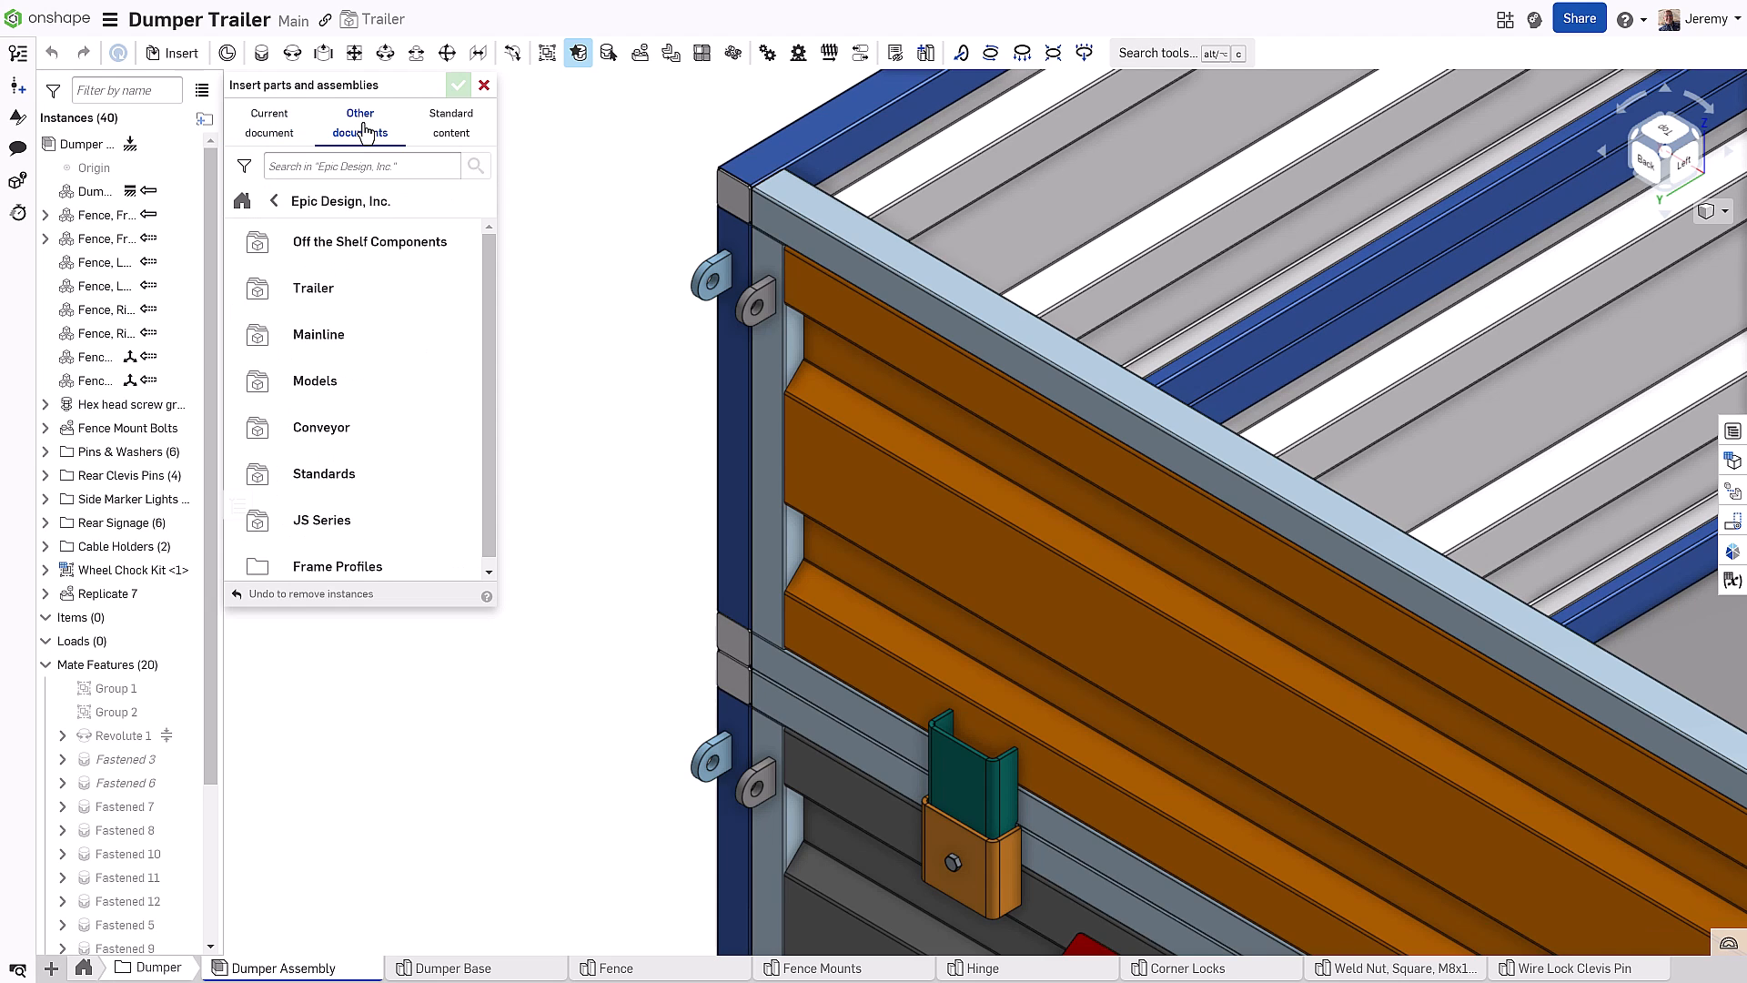
{"action": "left_click", "coordinate": [344, 165]}
{"action": "type", "text": "wire-lock"}
{"action": "key", "text": "Return"}
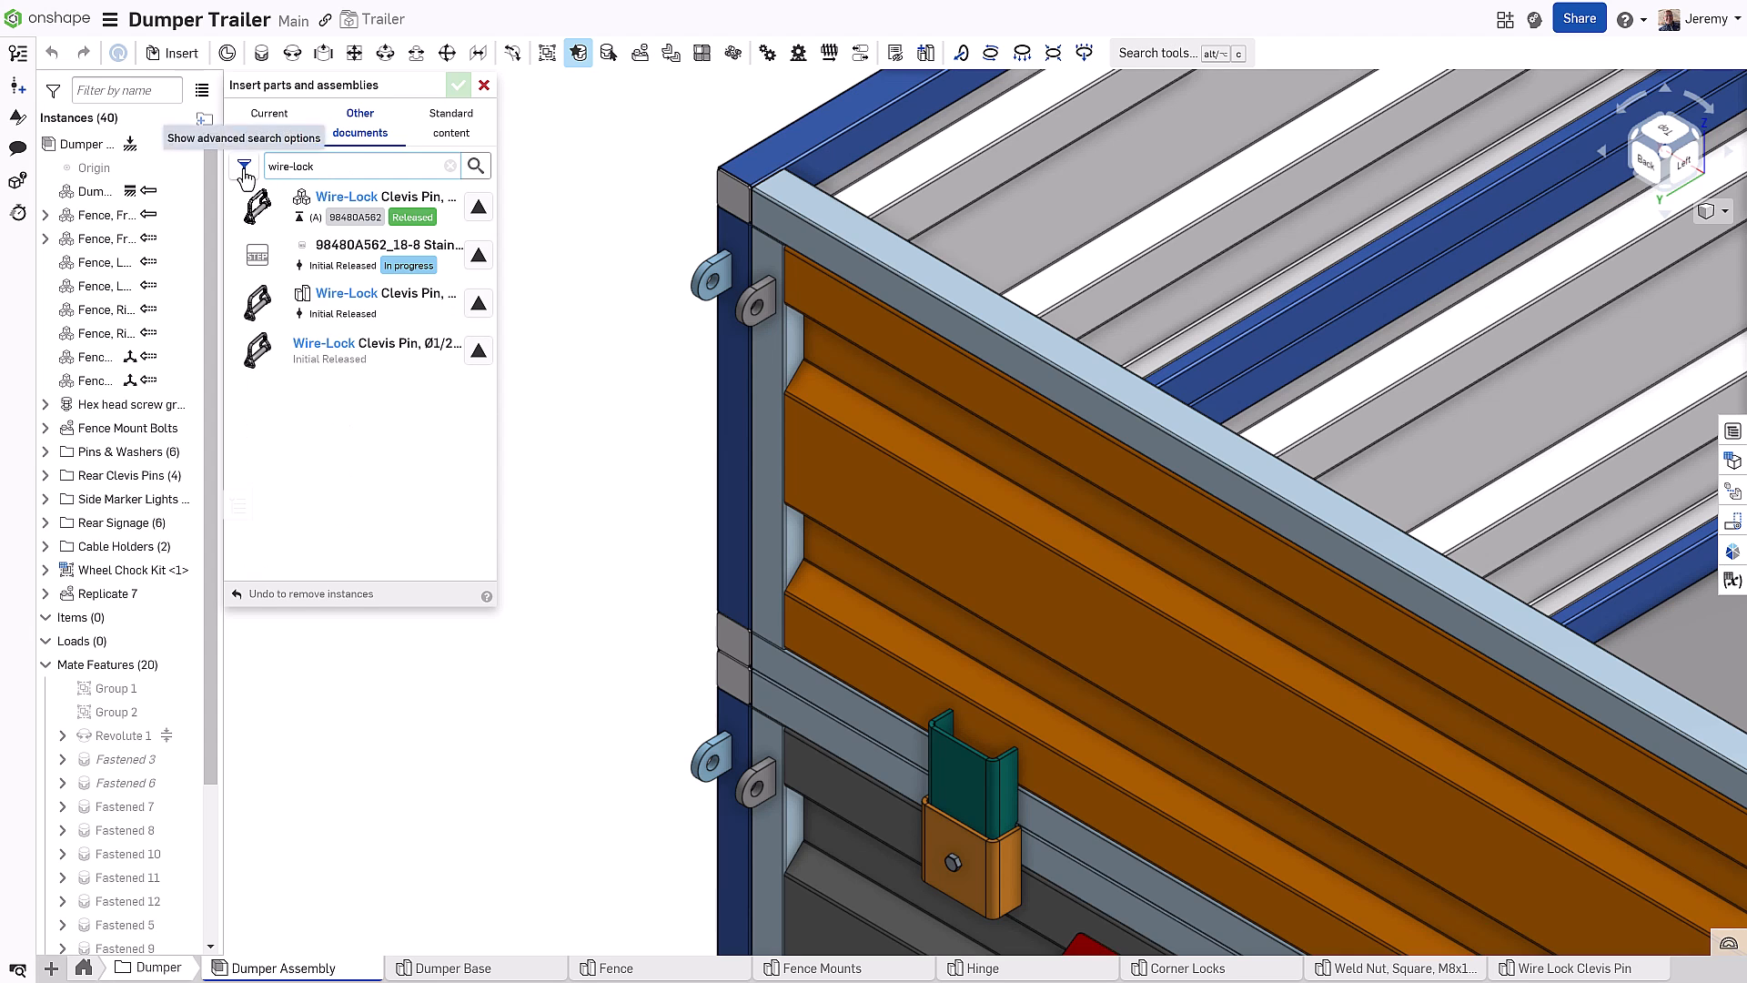
{"action": "left_click", "coordinate": [244, 165]}
{"action": "left_click", "coordinate": [271, 202]}
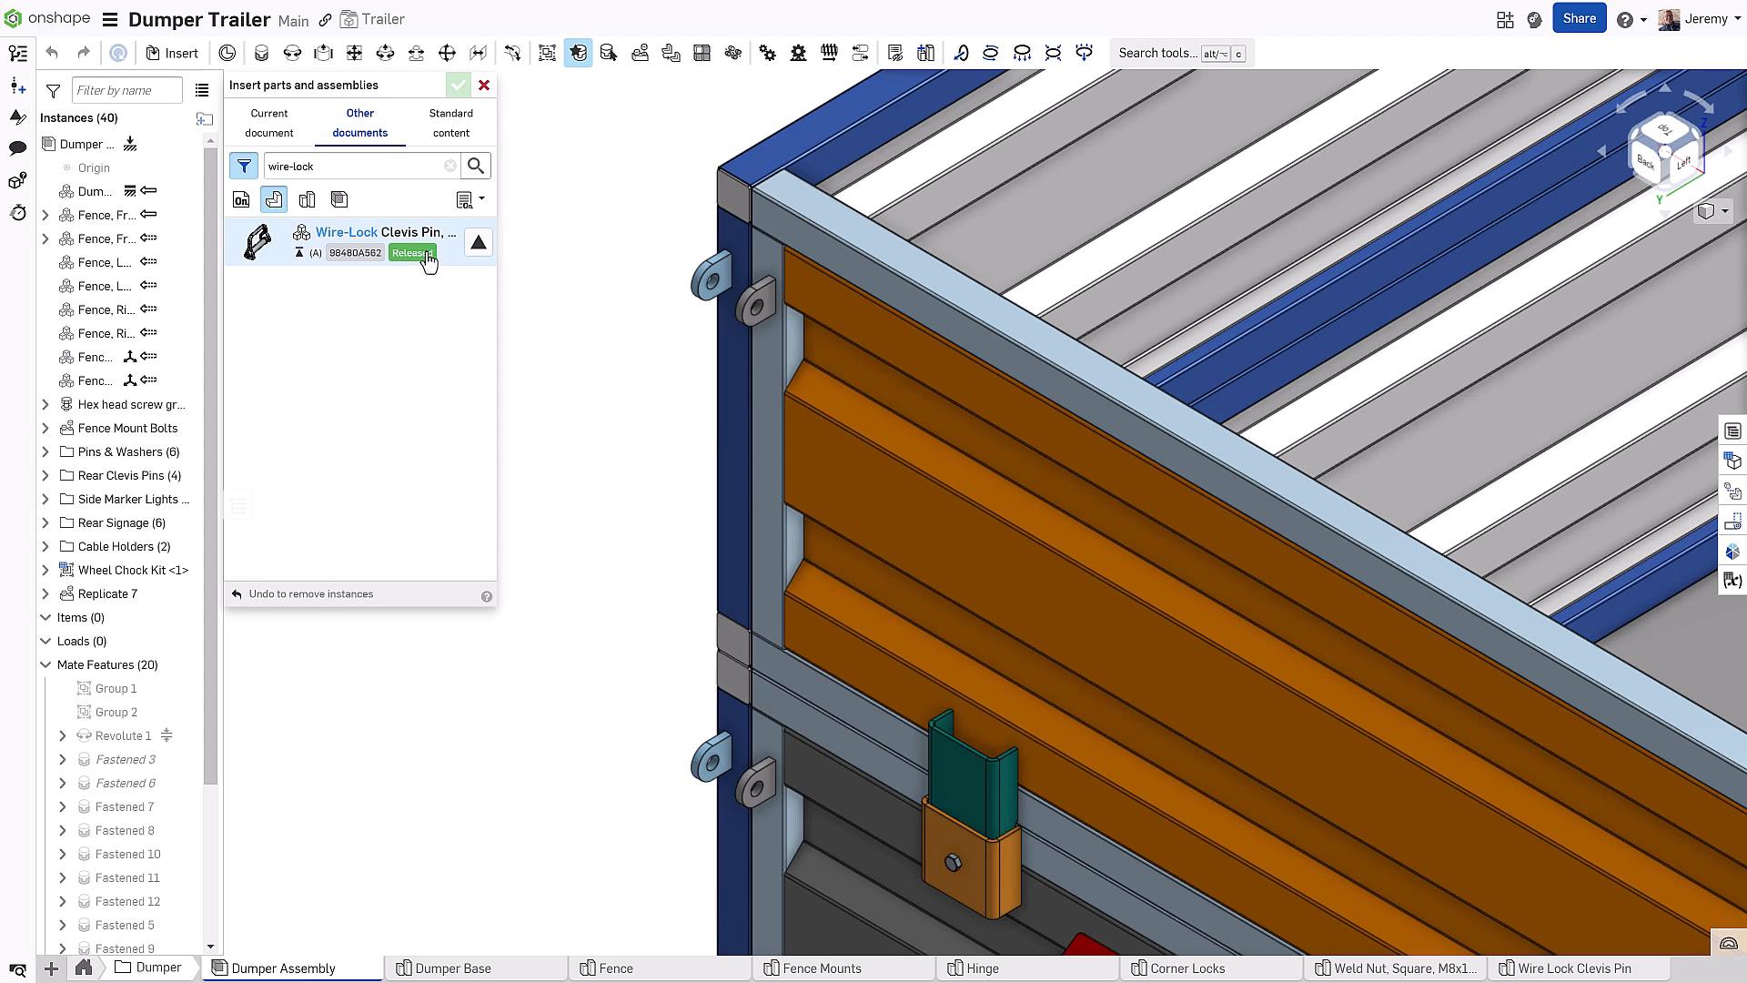
{"action": "left_click", "coordinate": [475, 245]}
Insert two Wire-Lock clevis pins, one in the upper and one in the lower hinge lug
{"action": "left_click", "coordinate": [427, 277]}
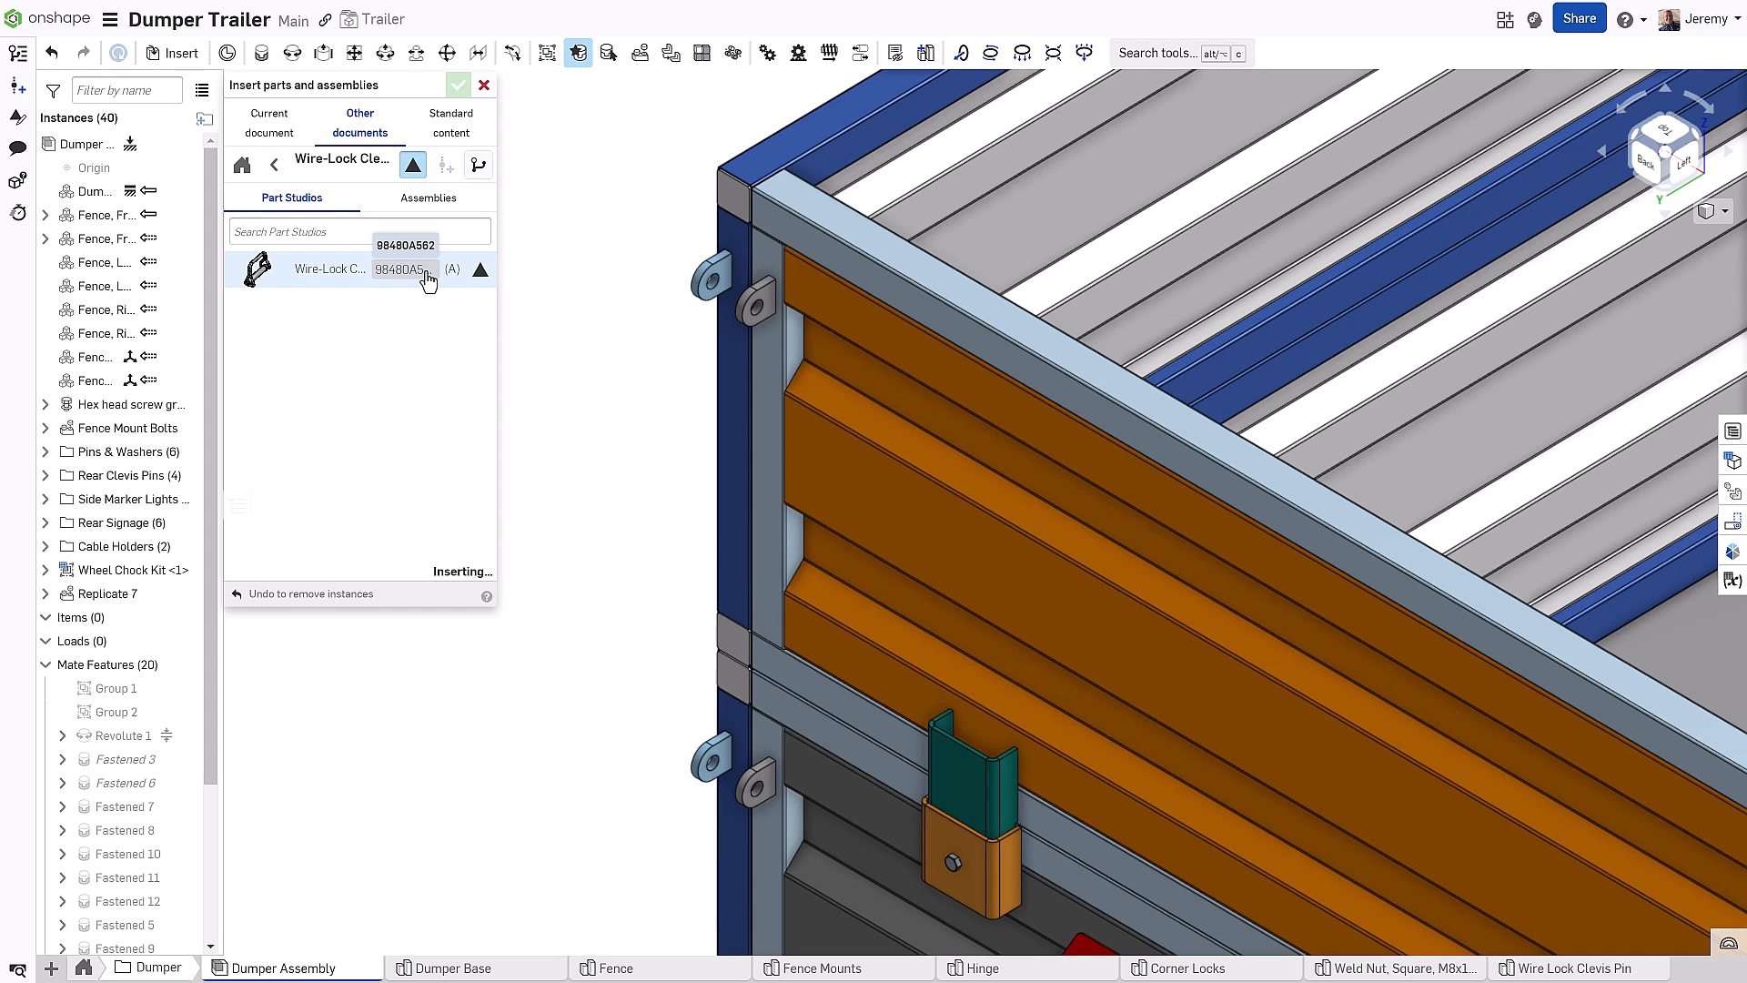
{"action": "left_click", "coordinate": [756, 311]}
{"action": "left_click", "coordinate": [415, 271]}
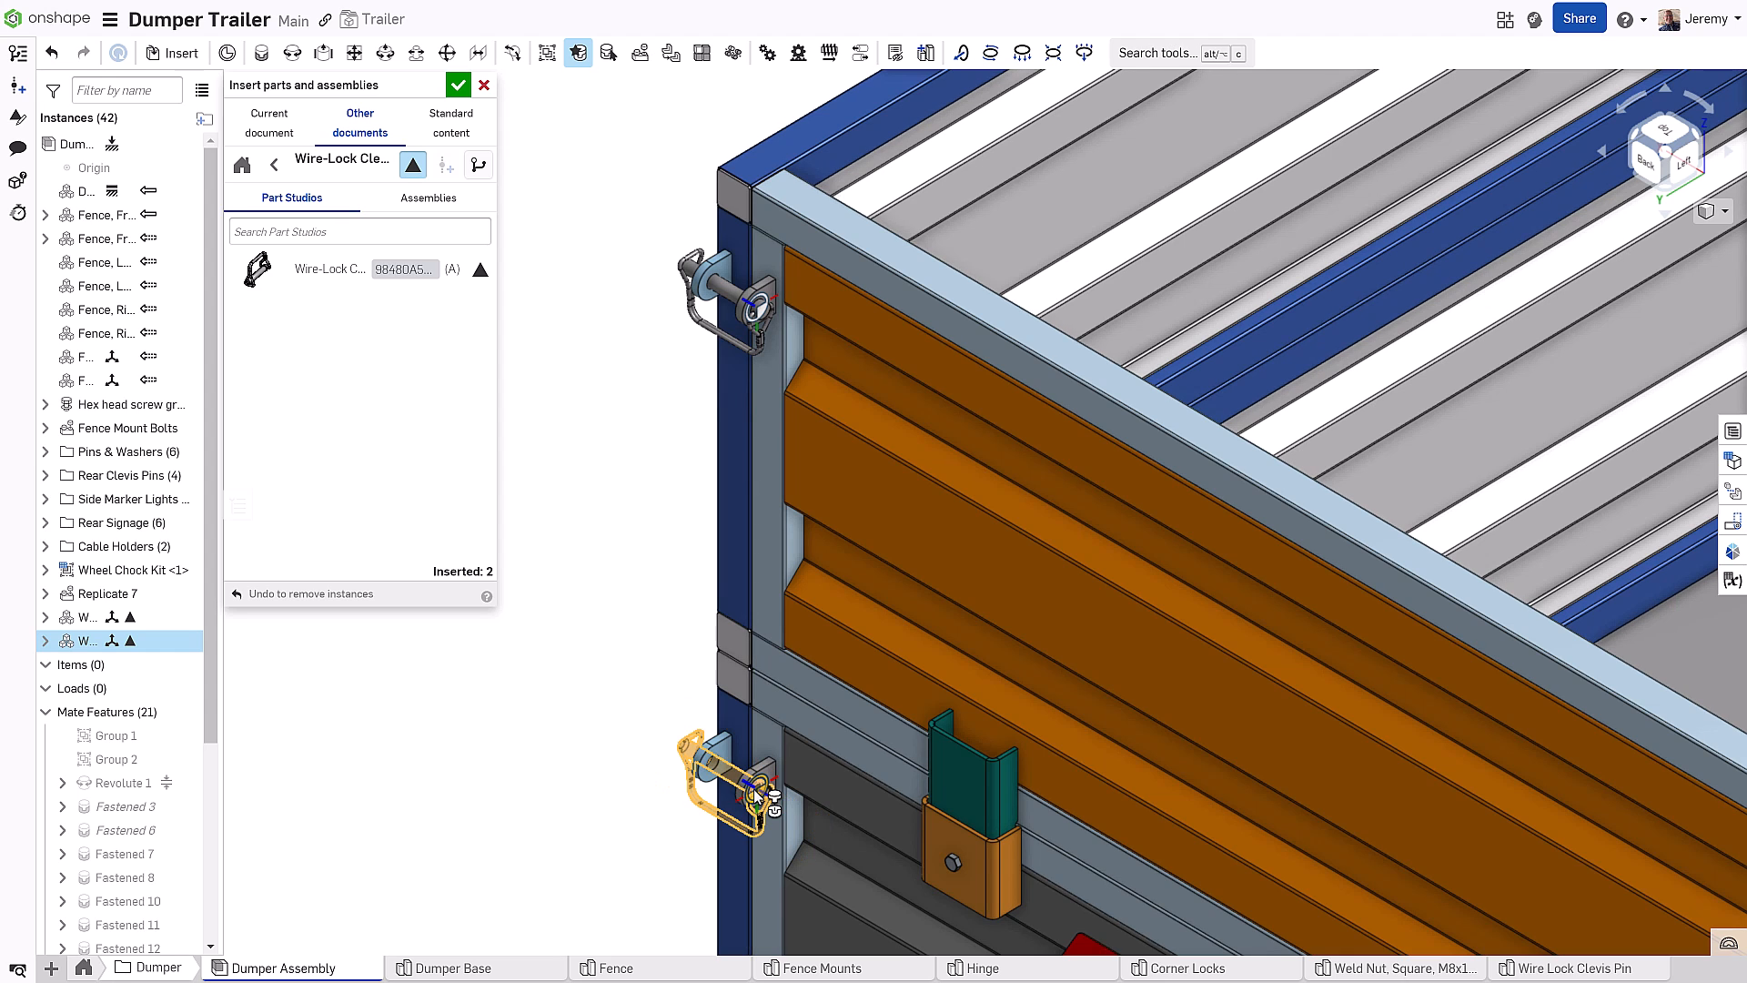
{"action": "left_click", "coordinate": [753, 789]}
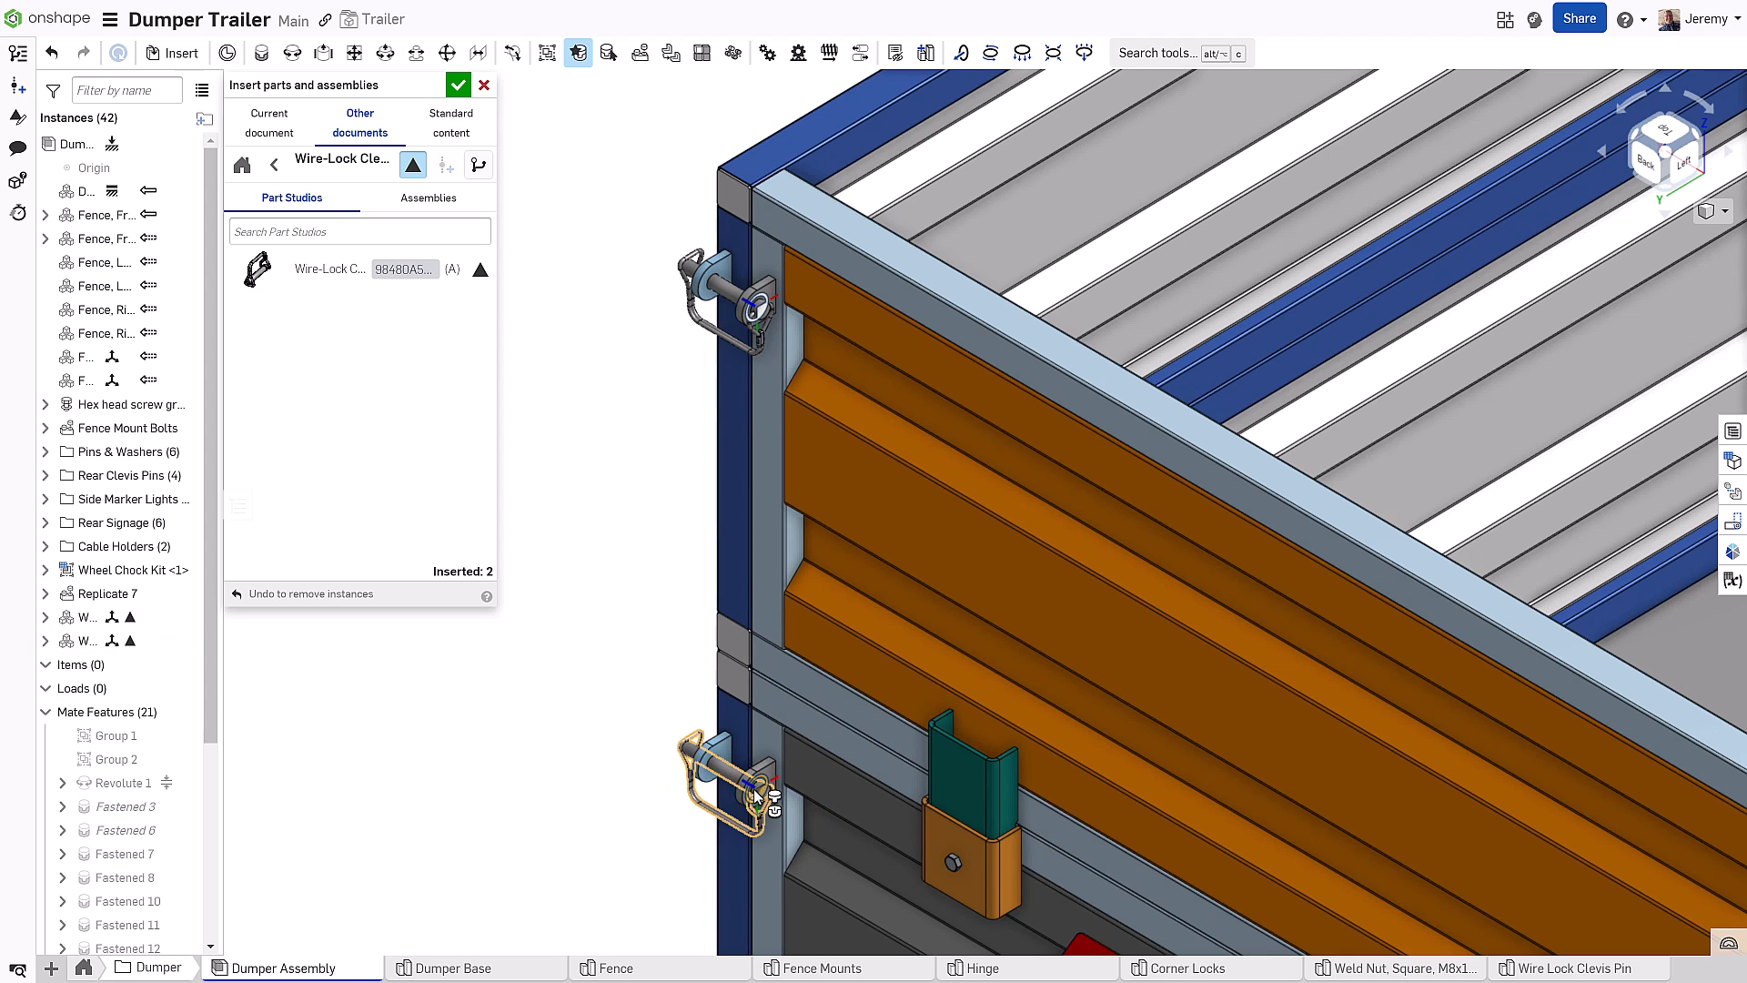
{"action": "left_click", "coordinate": [458, 86]}
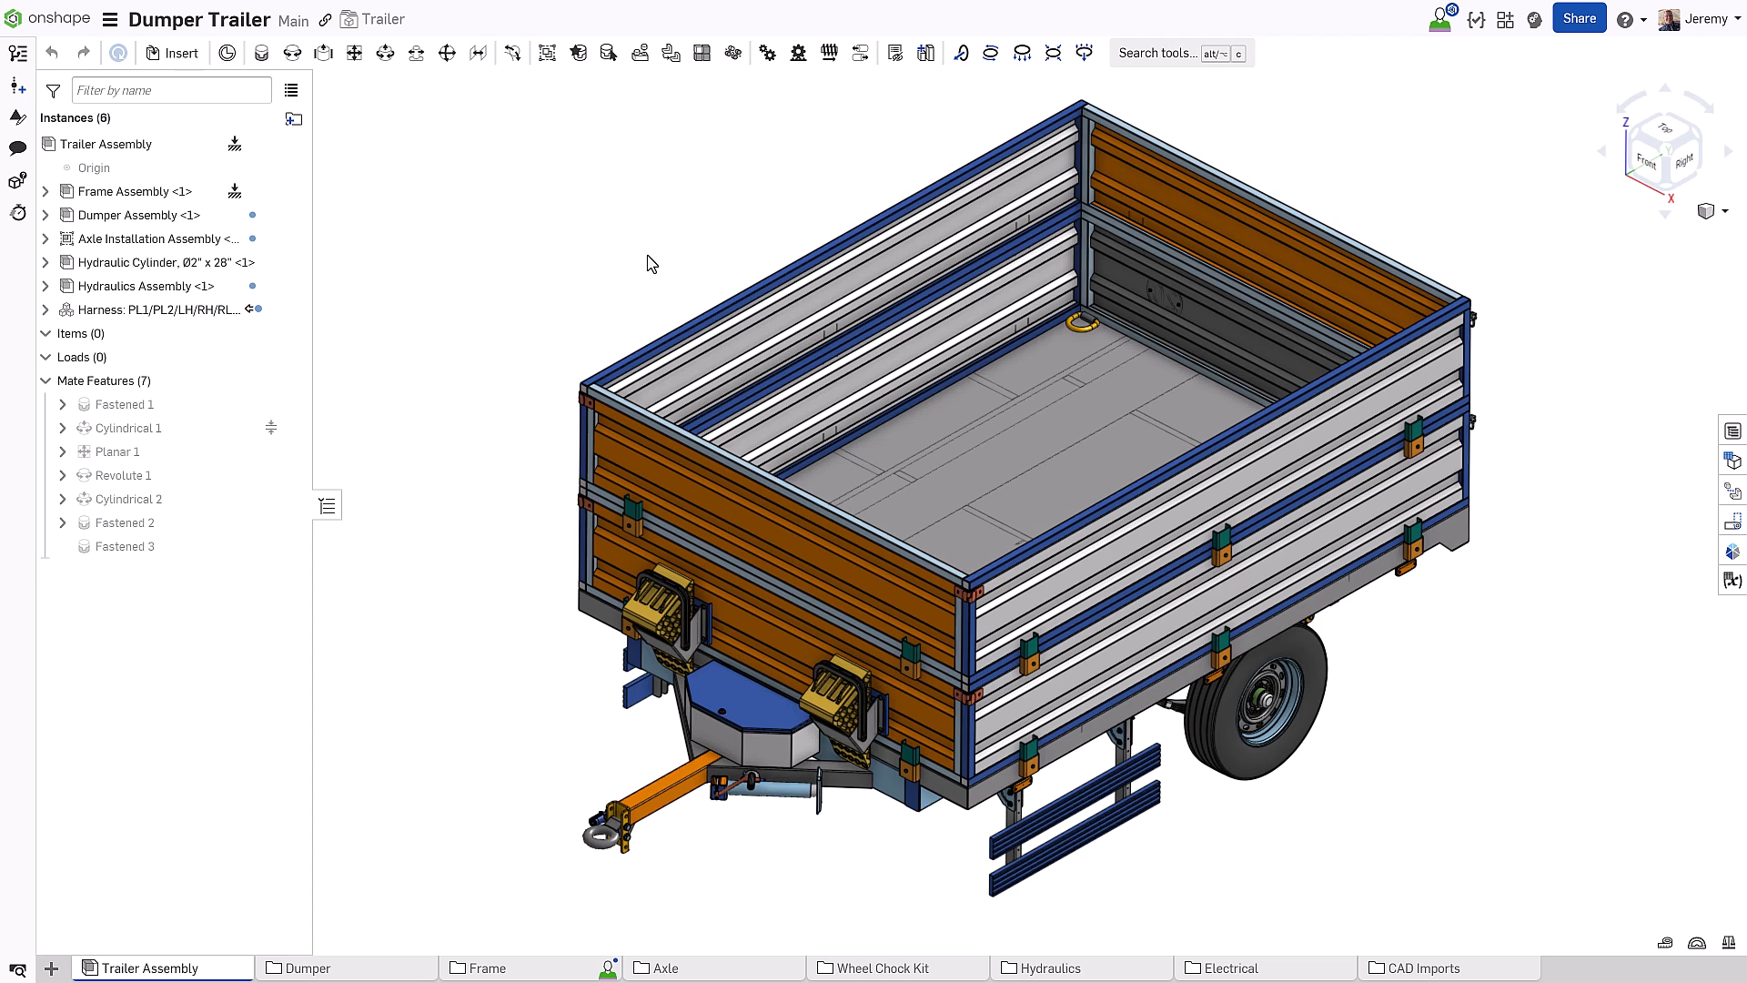
Follow a collaborator's live view into the Frame Assembly, then return to the Epic Design, Inc. documents list
{"action": "left_click", "coordinate": [1441, 20]}
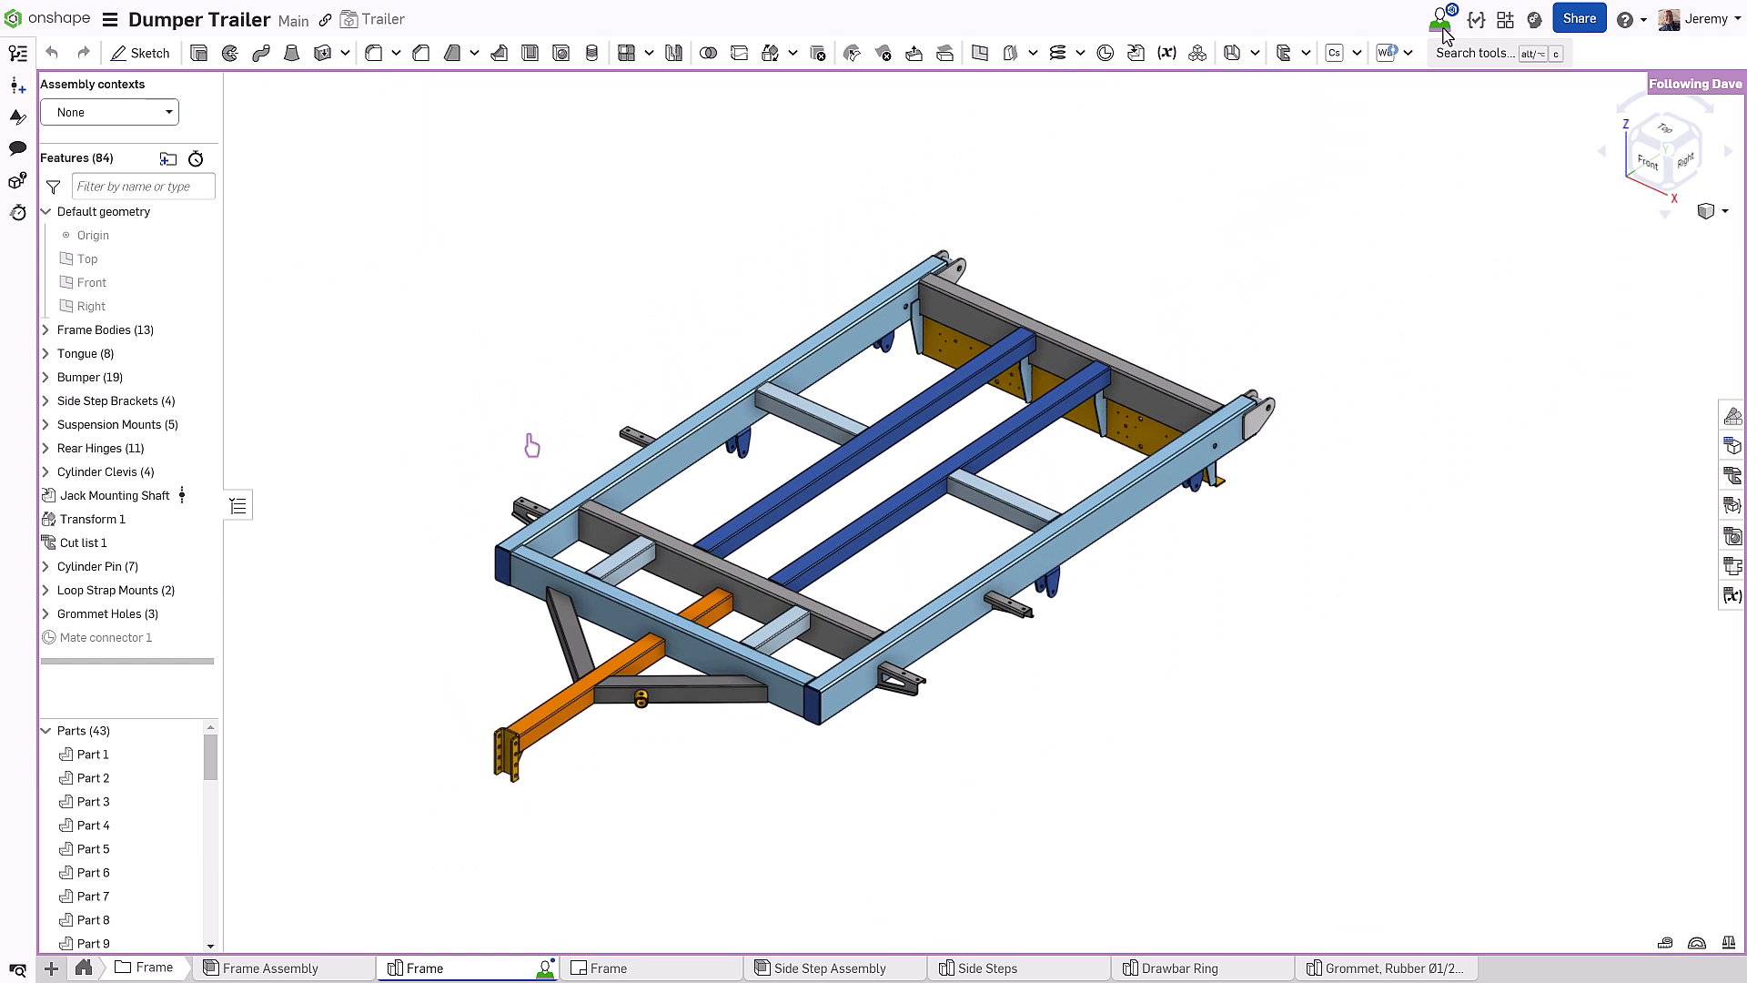
{"action": "left_click", "coordinate": [325, 968]}
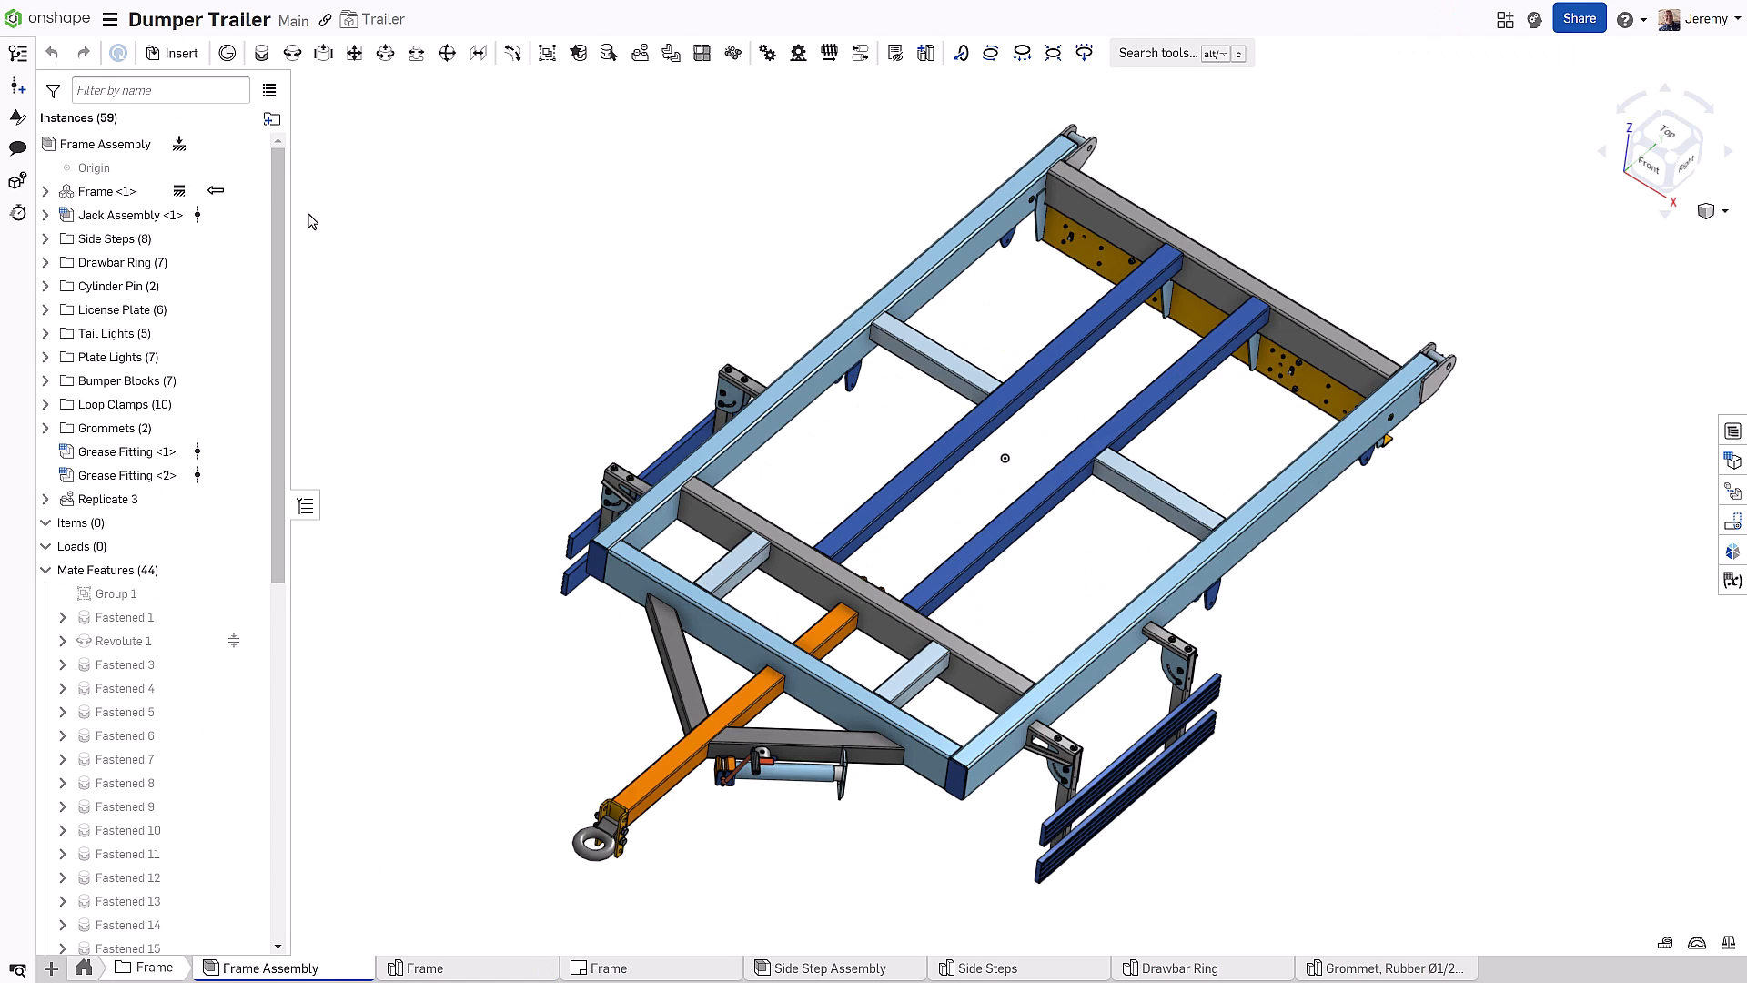
{"action": "left_click", "coordinate": [50, 19]}
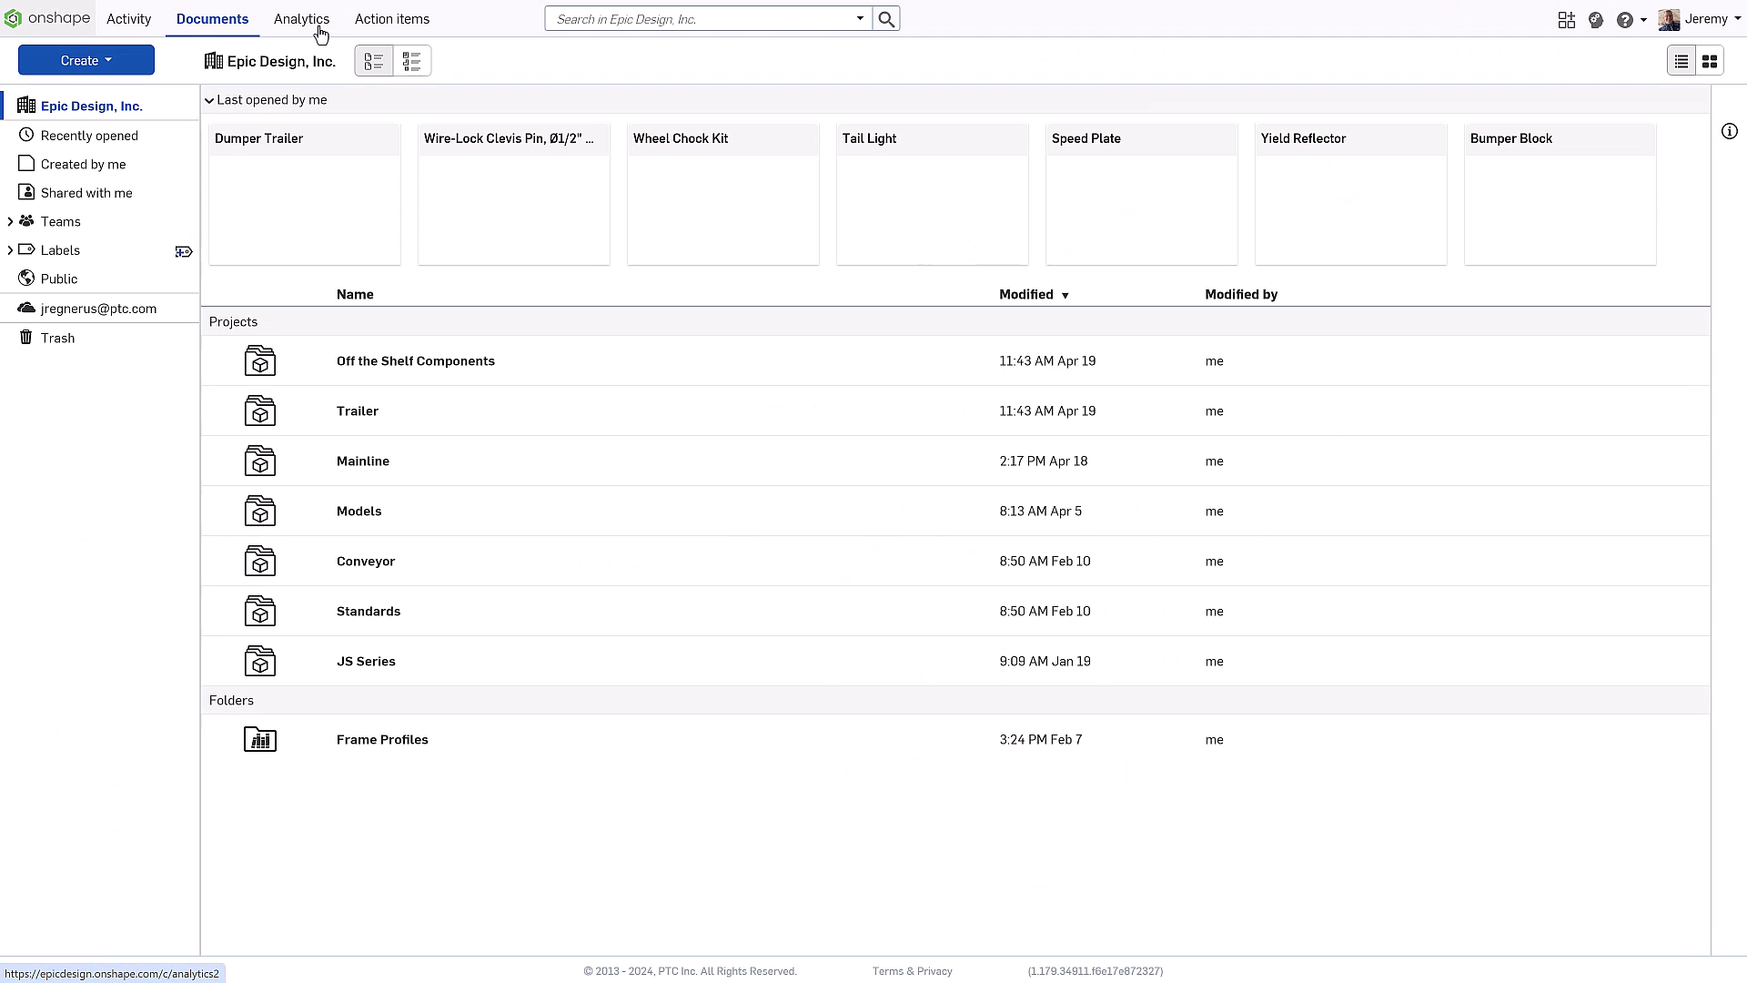
Open the Audit Activity Overview dashboard in Analytics
{"action": "left_click", "coordinate": [318, 33]}
{"action": "left_click", "coordinate": [70, 266]}
{"action": "left_click", "coordinate": [257, 139]}
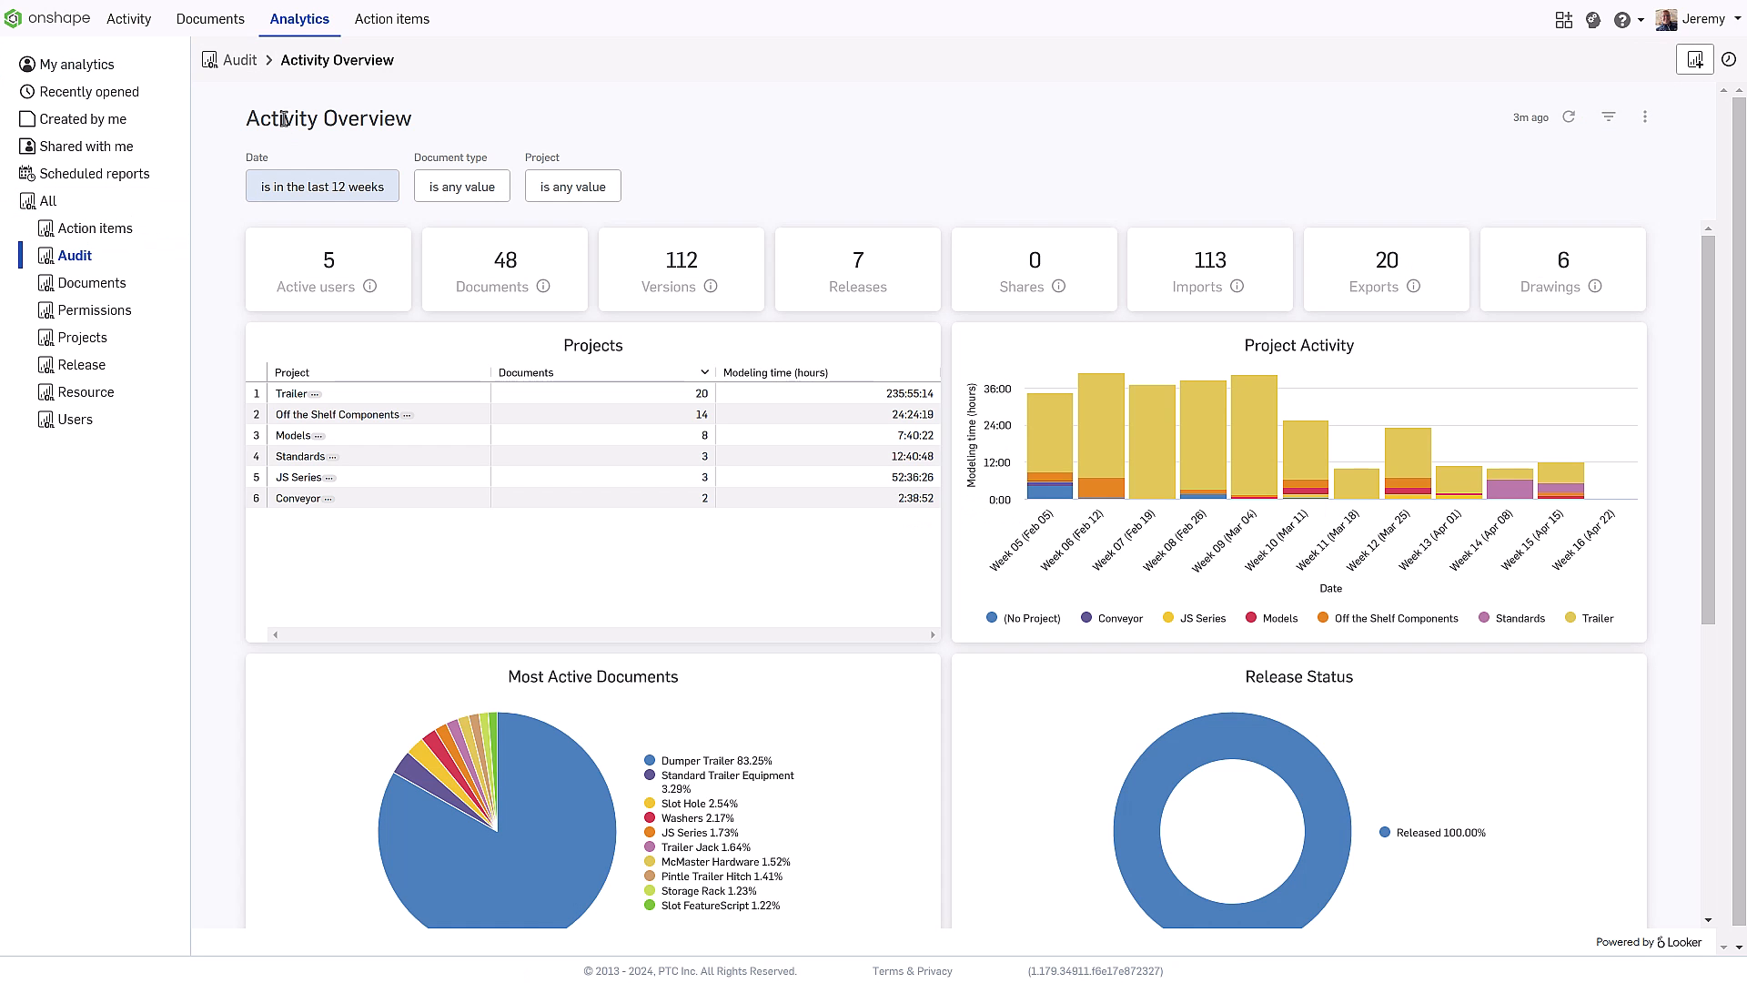
Zoom out the access locations map, then list all Dumper Trailer activity records by user and date
{"action": "scroll", "coordinate": [1398, 382], "scroll_direction": "down", "scroll_amount": 6}
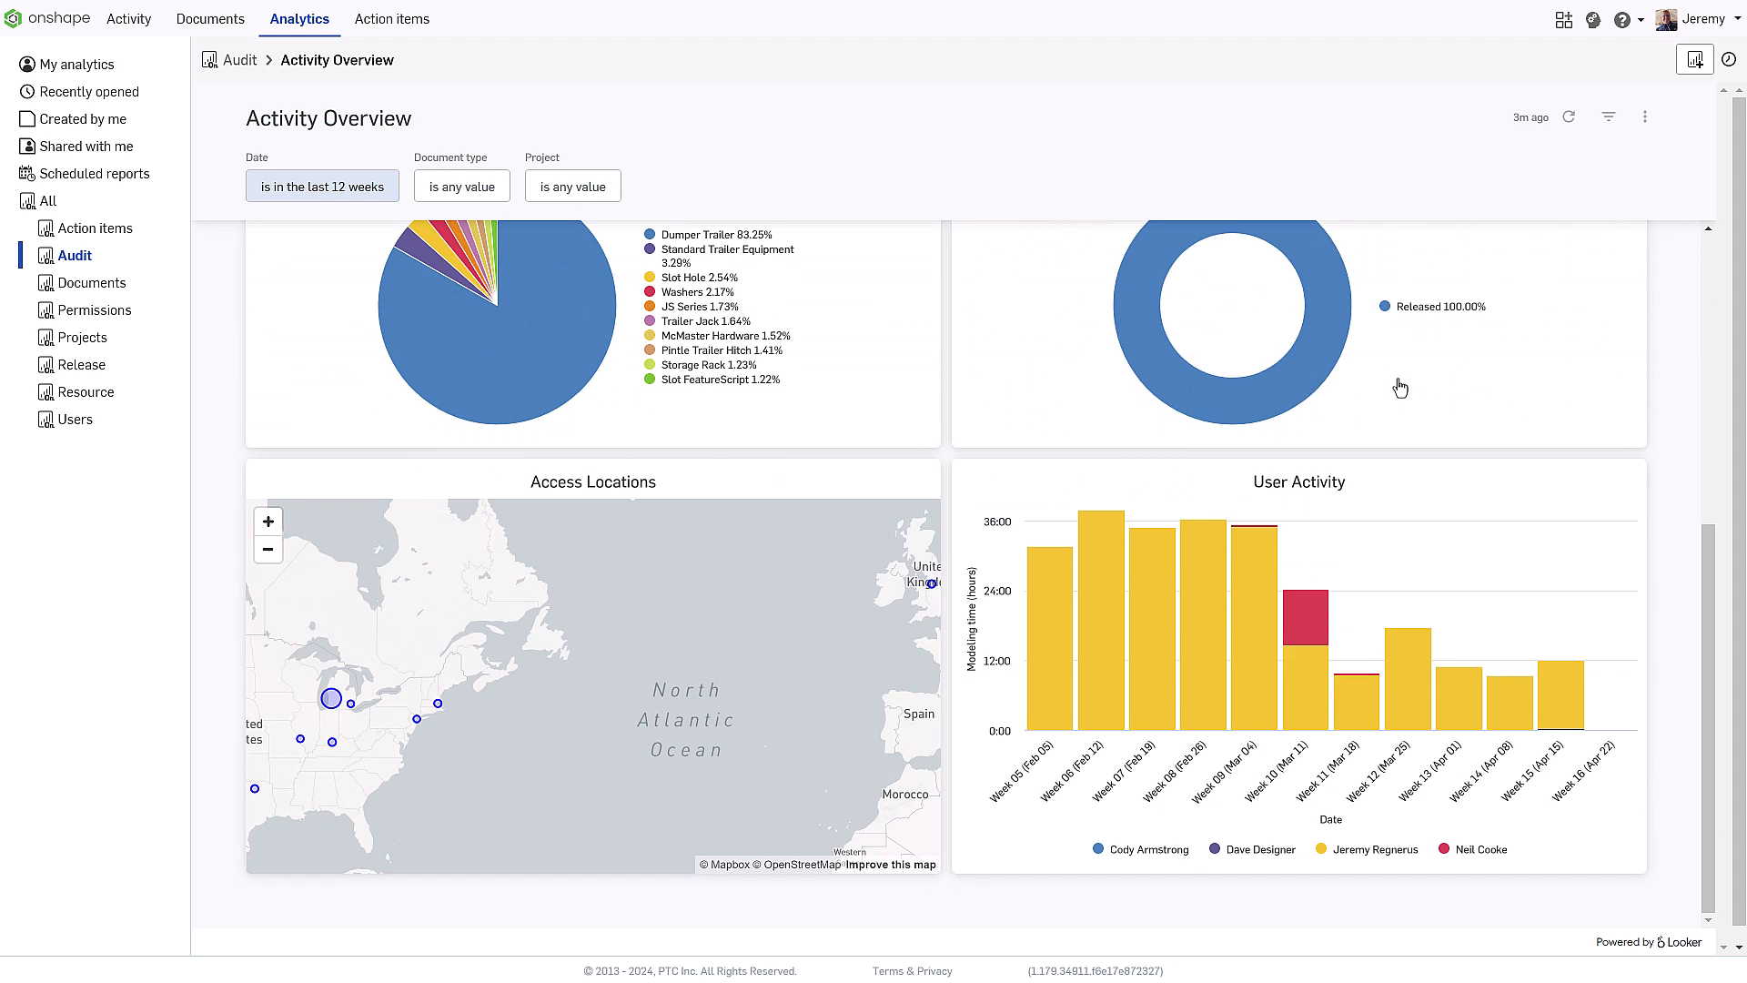
{"action": "left_click", "coordinate": [268, 549]}
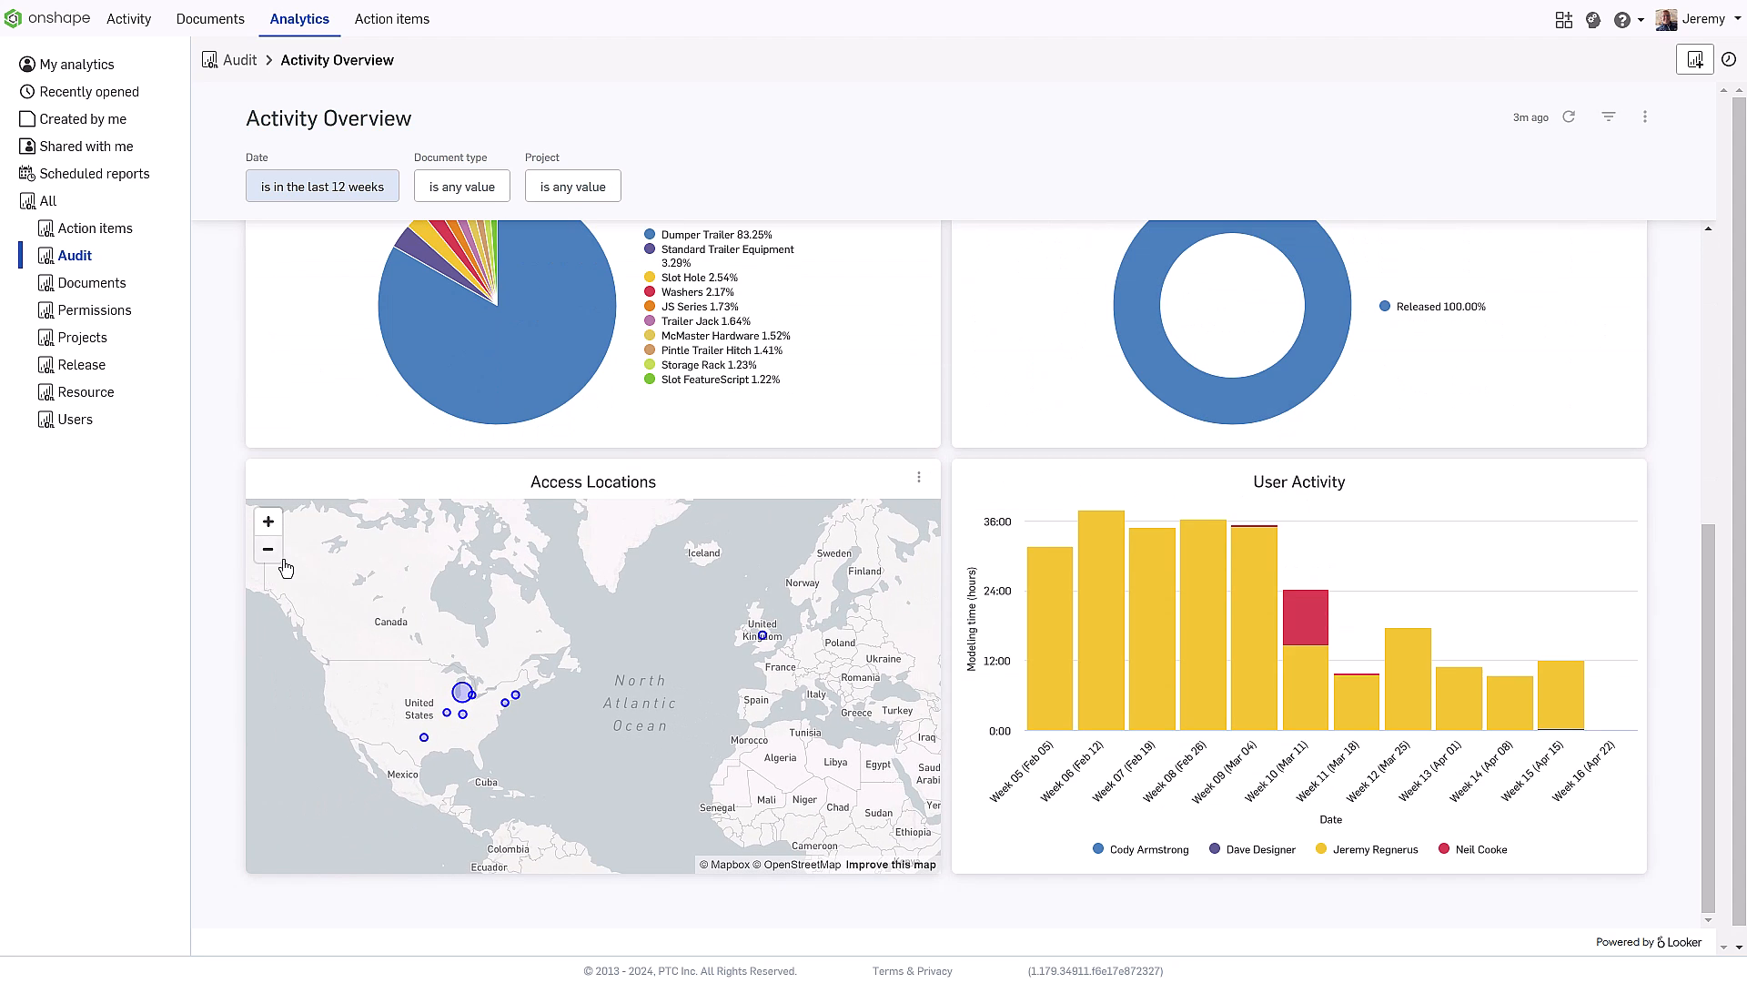
{"action": "scroll", "coordinate": [684, 658], "scroll_direction": "up", "scroll_amount": 6}
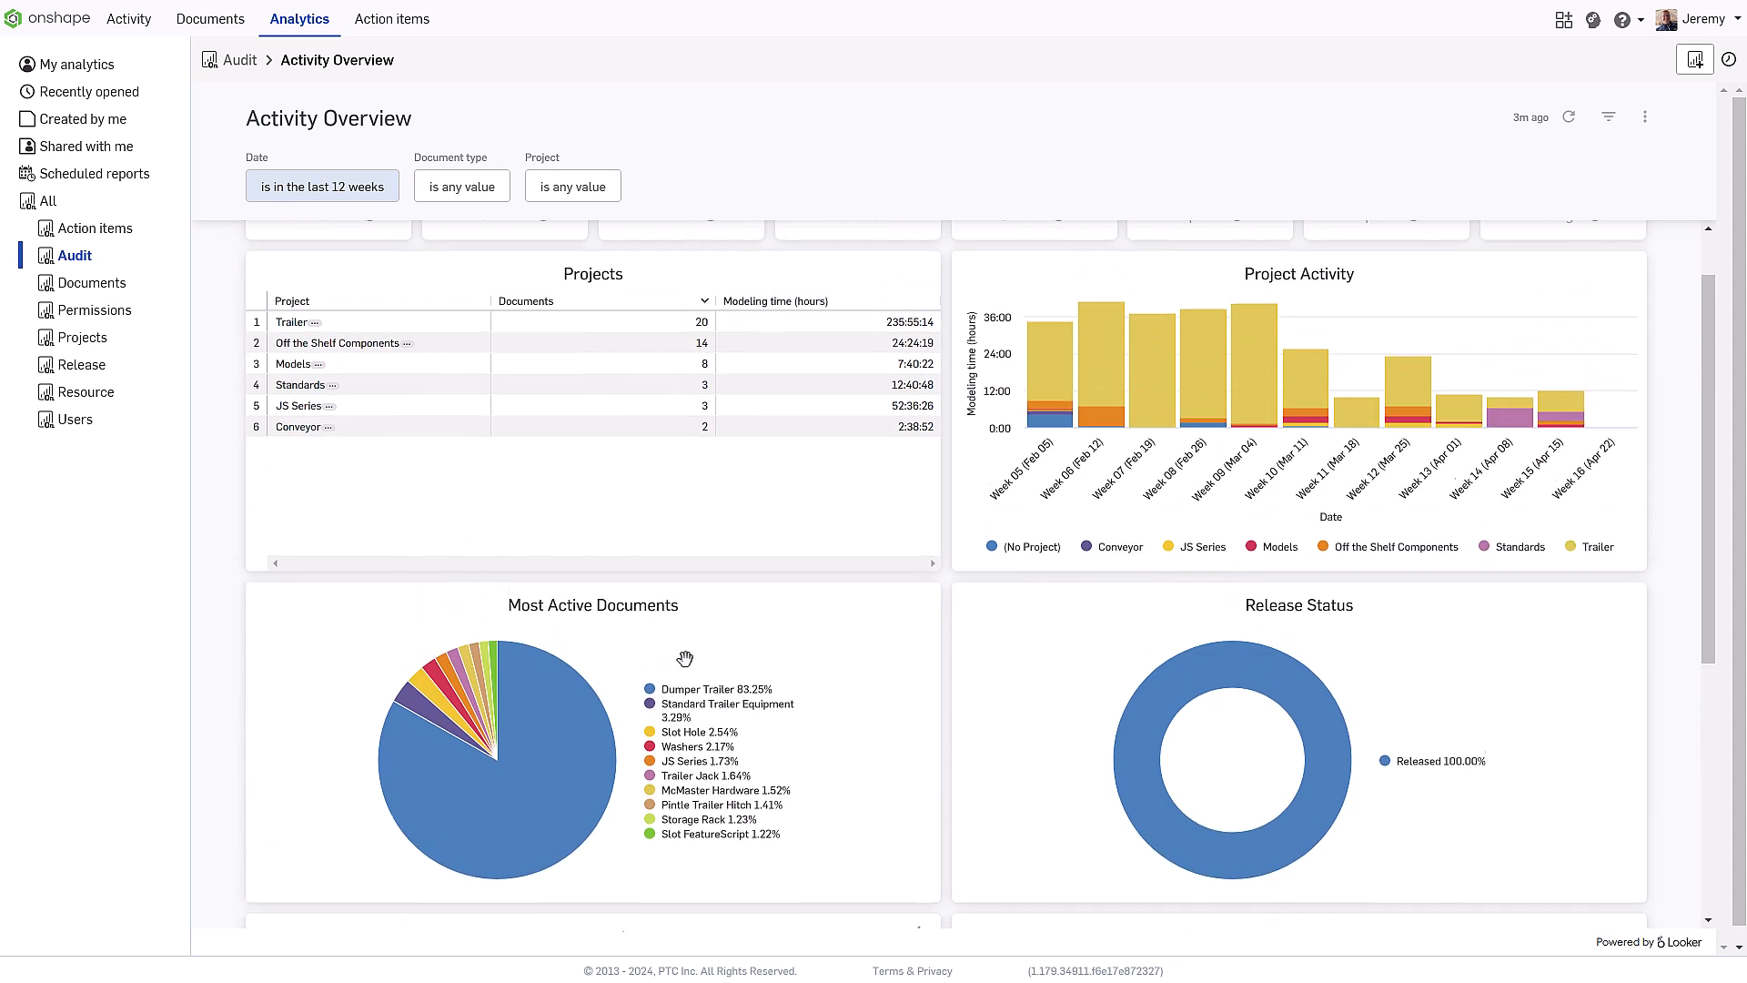
{"action": "left_click", "coordinate": [567, 783]}
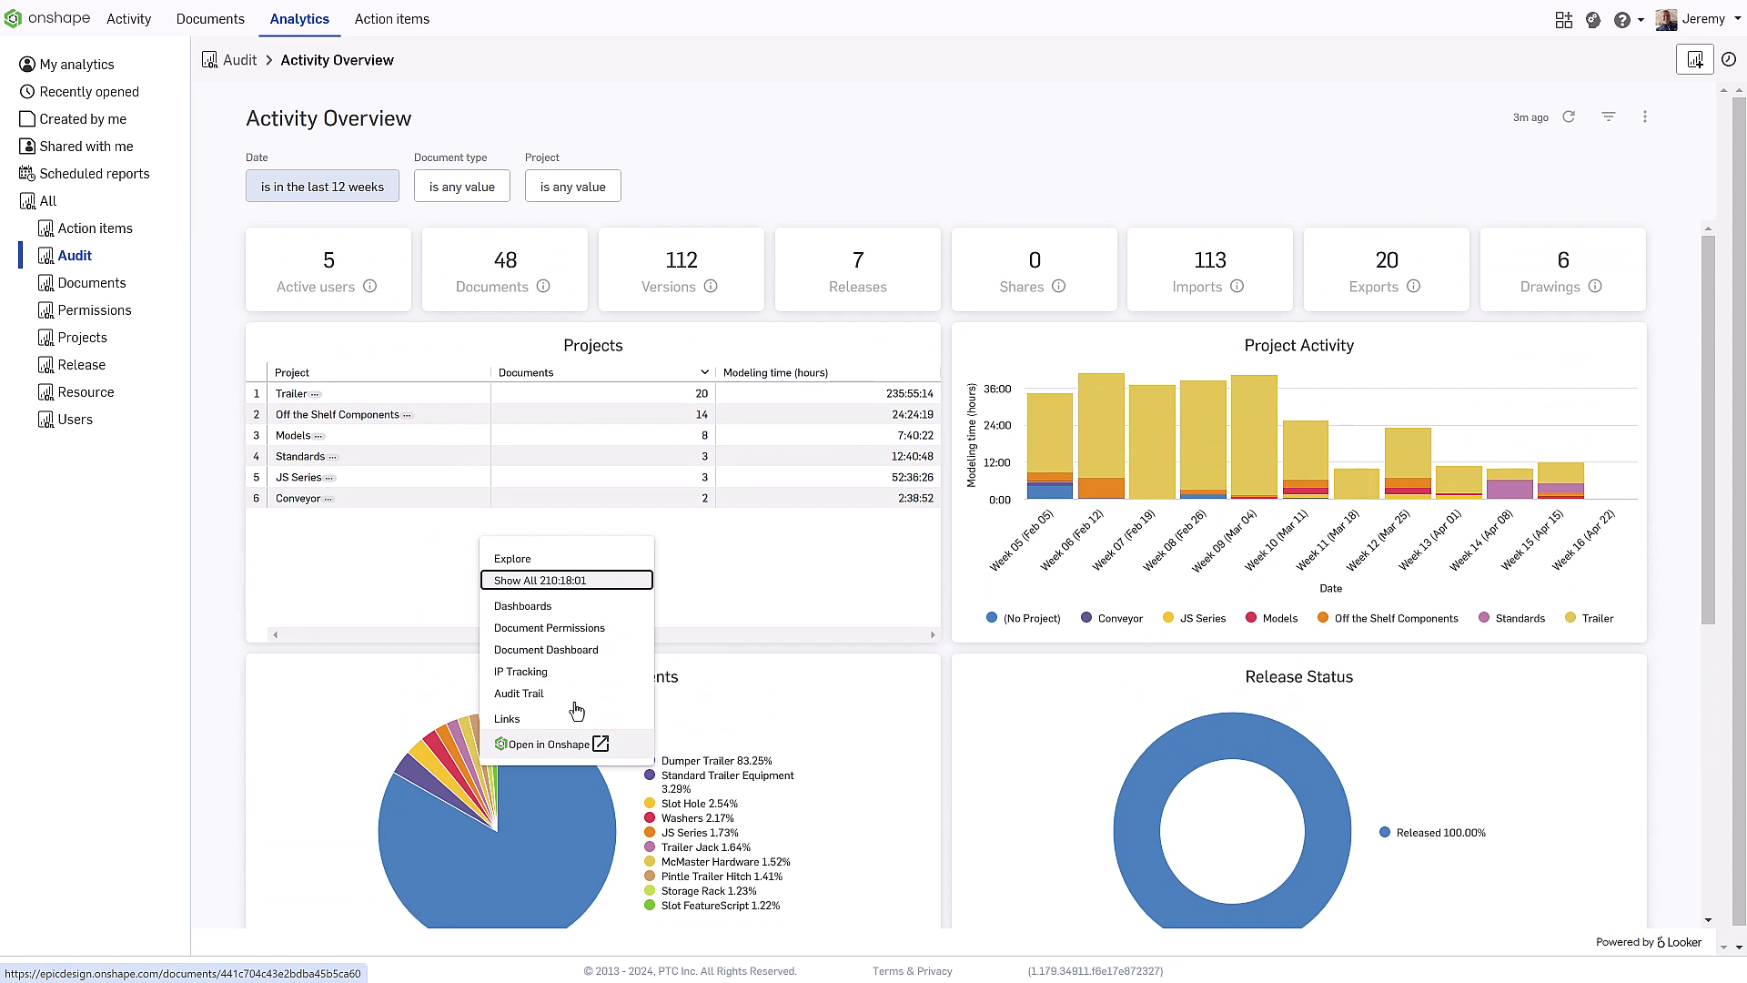
{"action": "left_click", "coordinate": [532, 584]}
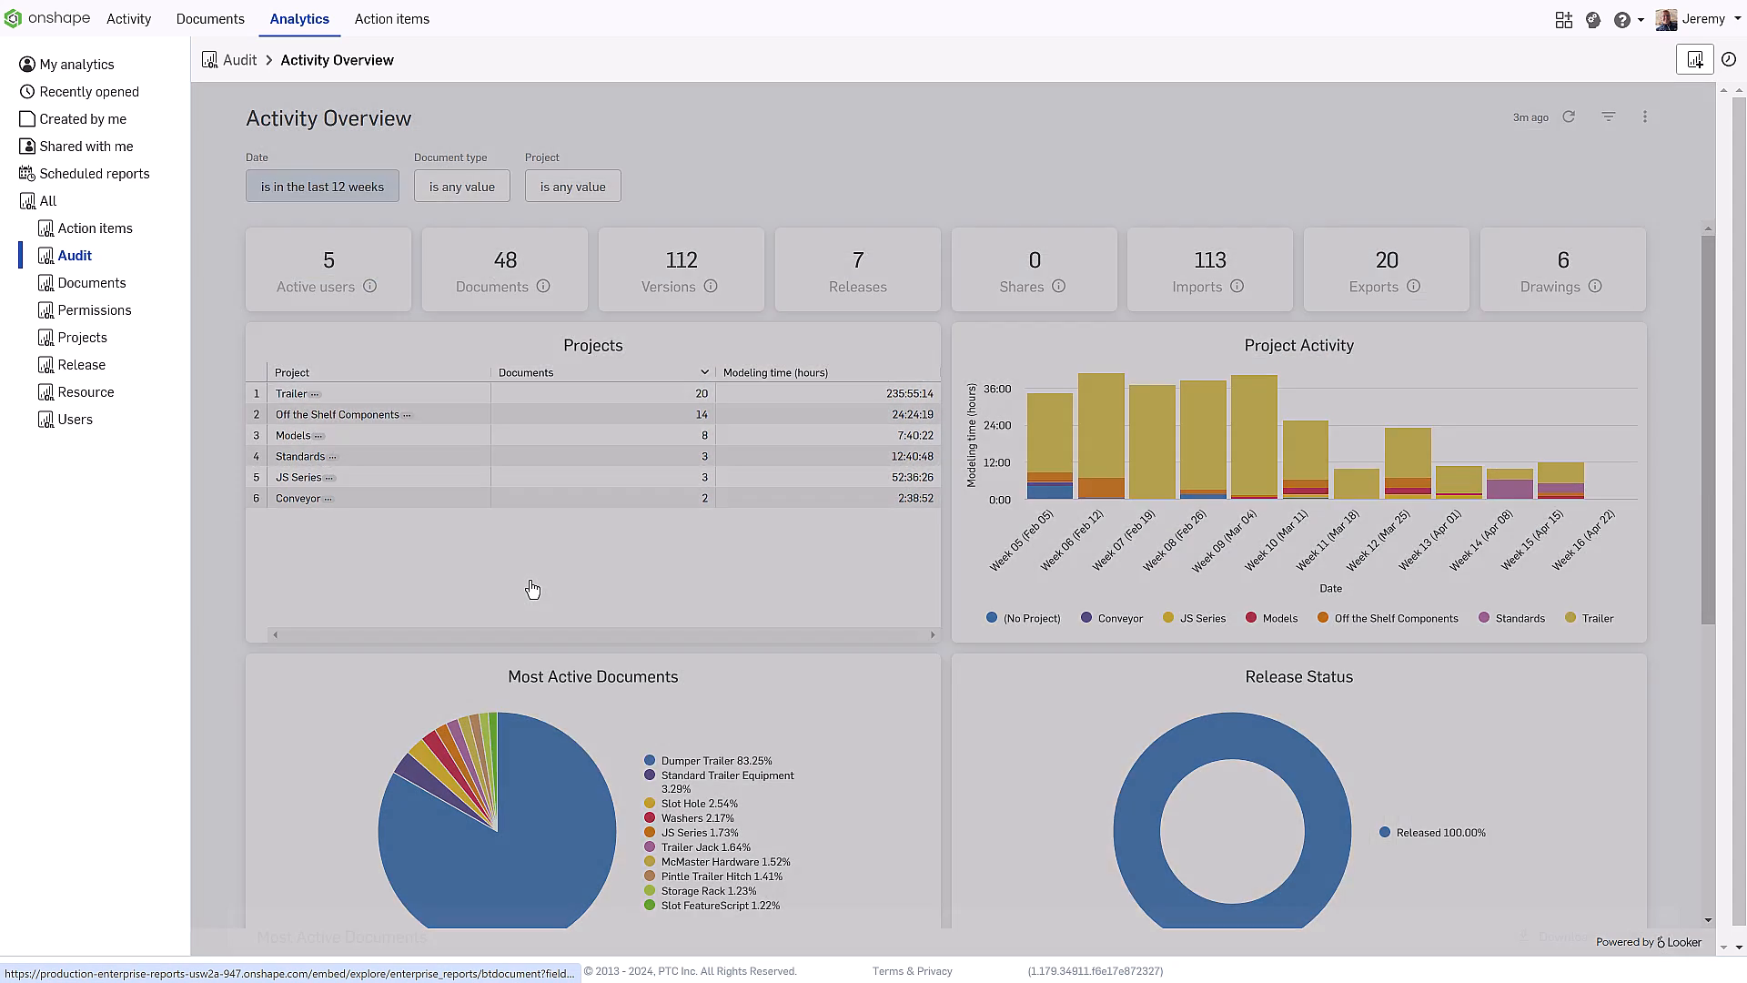